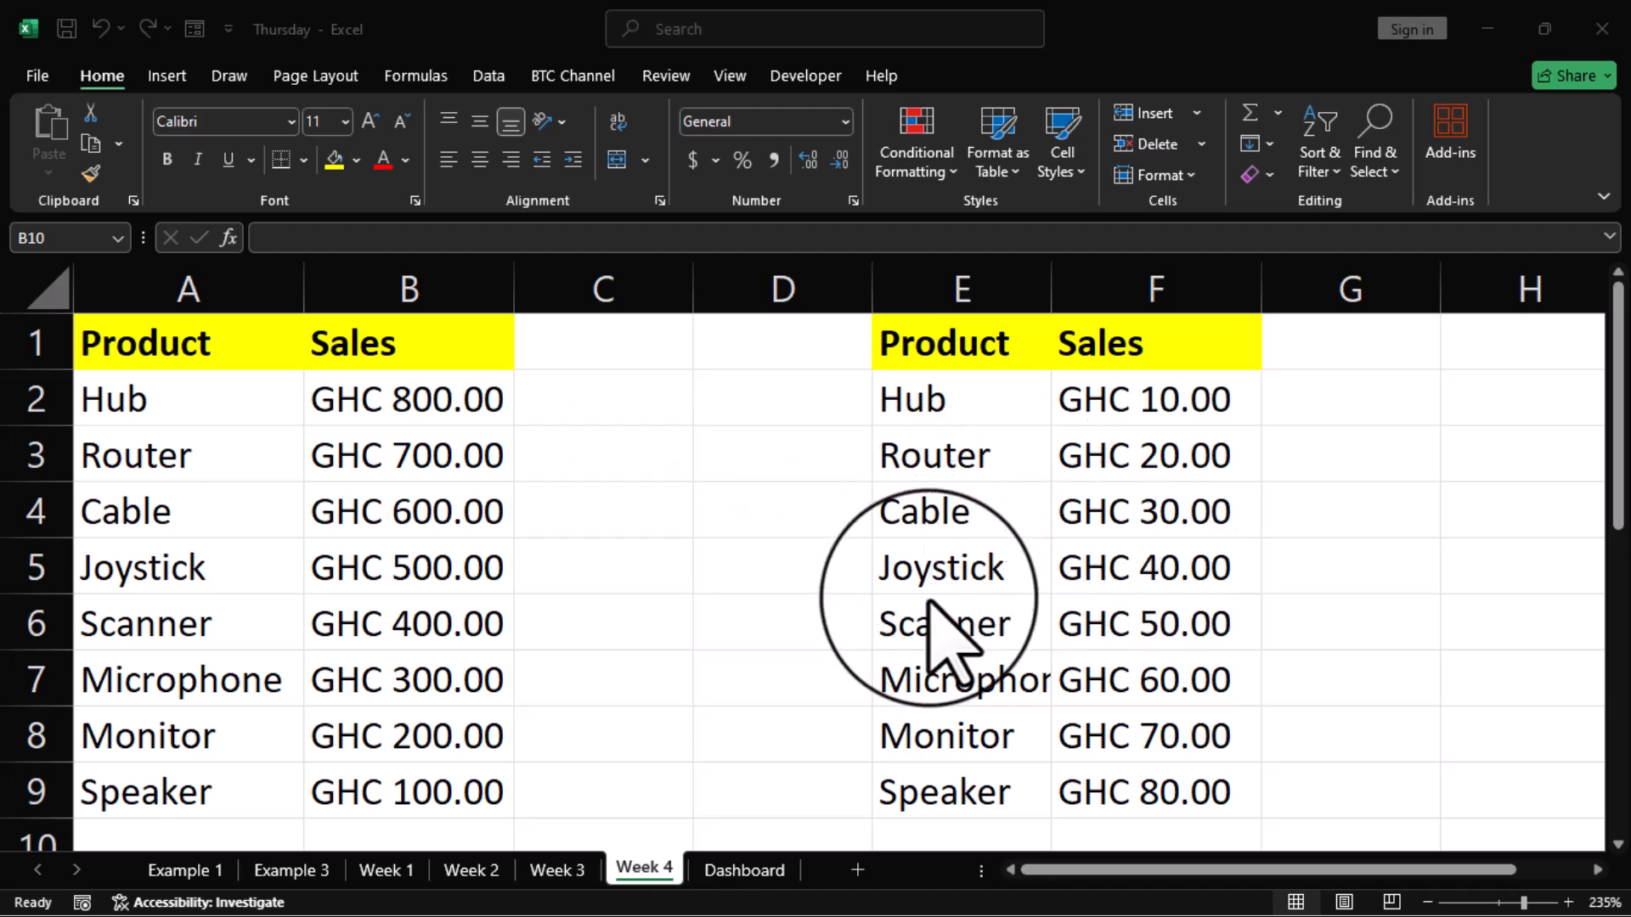
Autofit column E so the full product names in the second table fit
left_click(1043, 299)
double_click(1048, 297)
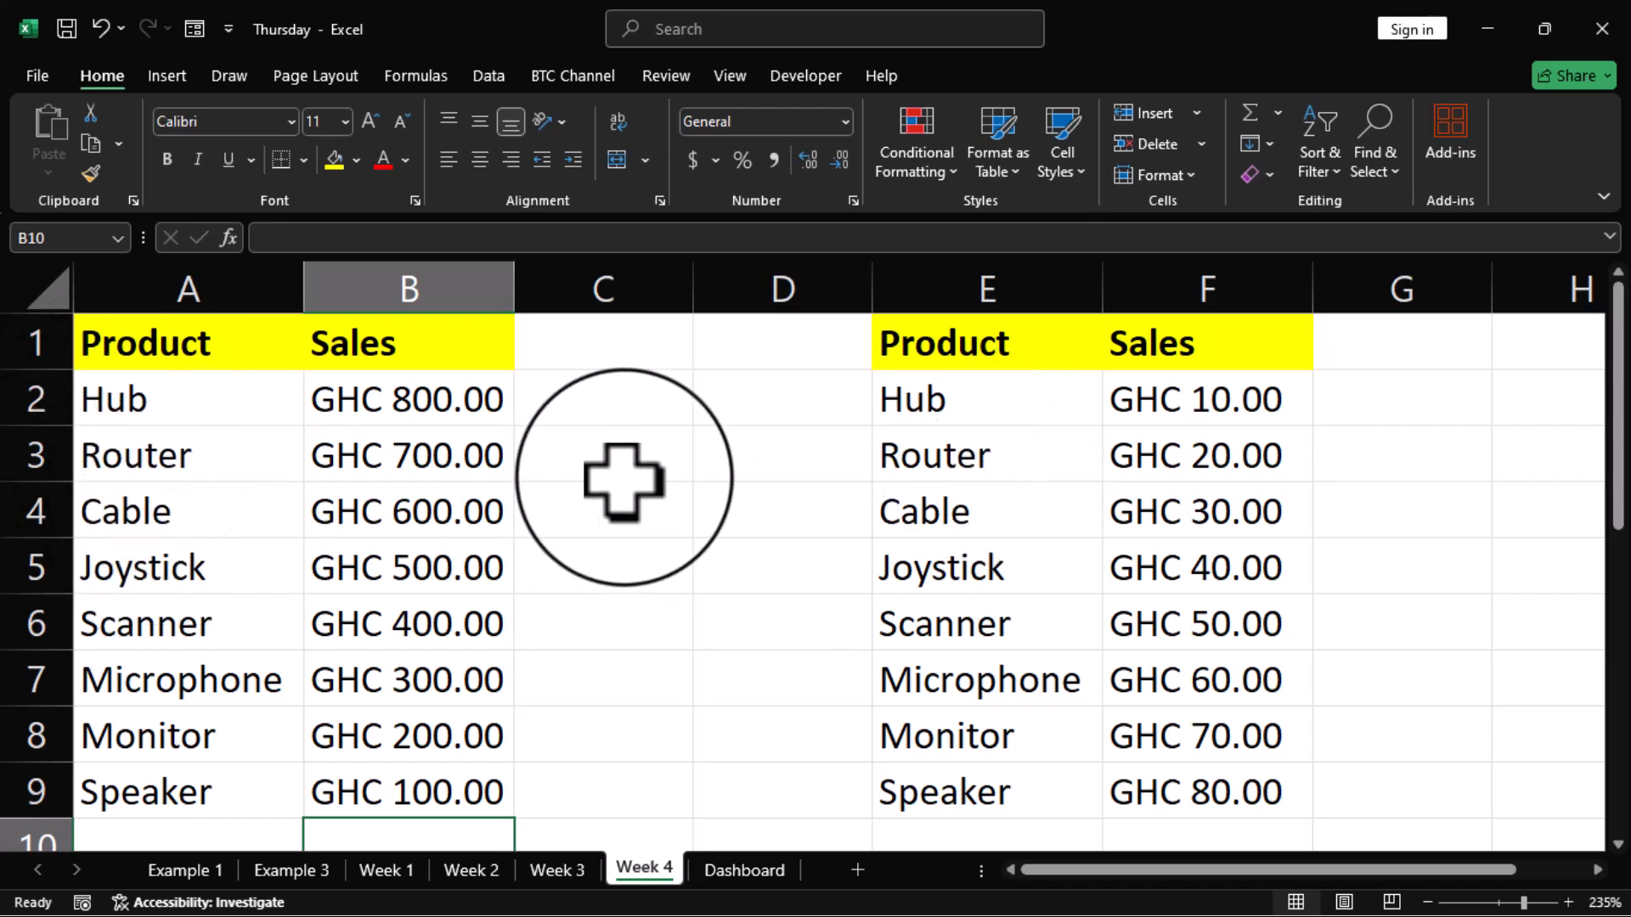
Open the Find and Replace dialog for replacing, move it away from the second table, and make A2 the active cell
key("ctrl+h")
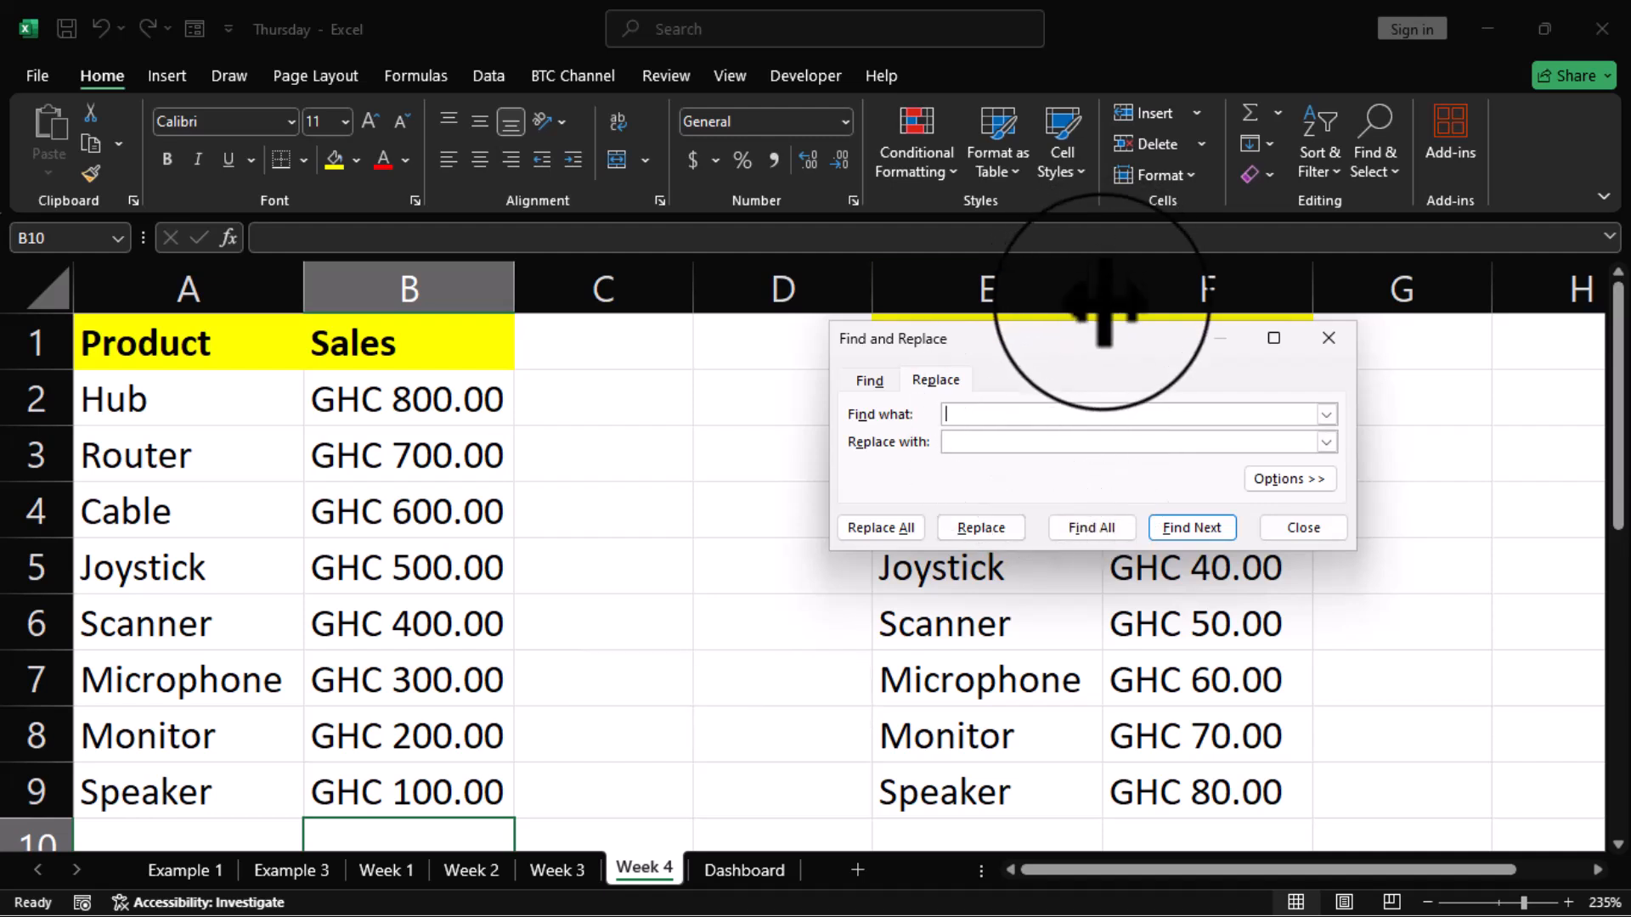
left_click_drag(1097, 340, 730, 156)
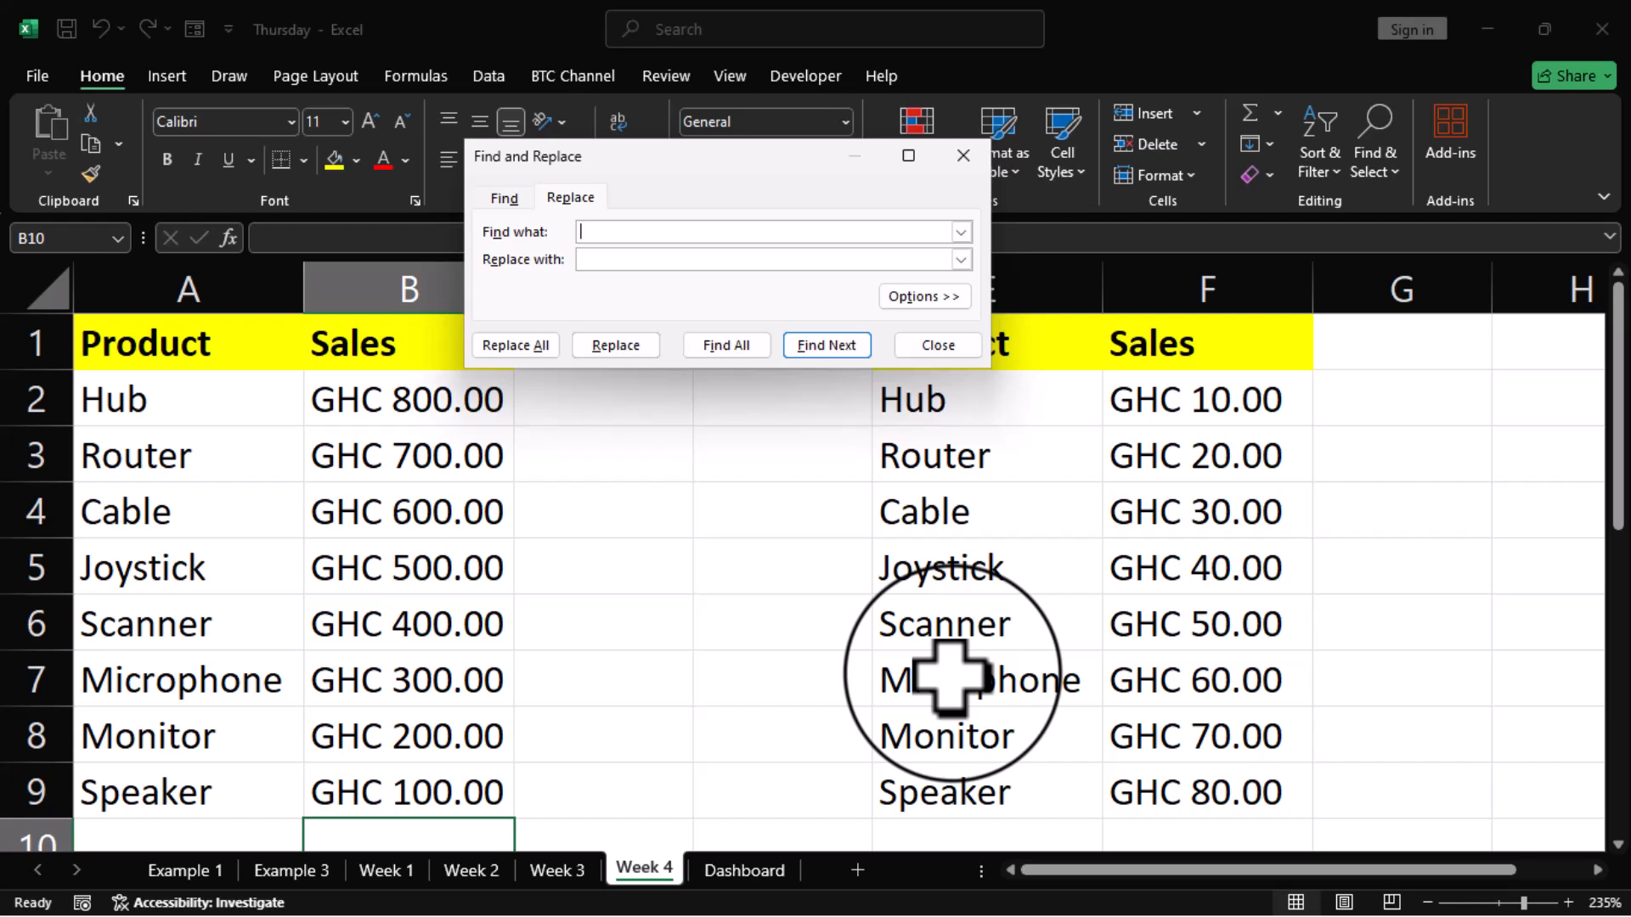
left_click(143, 406)
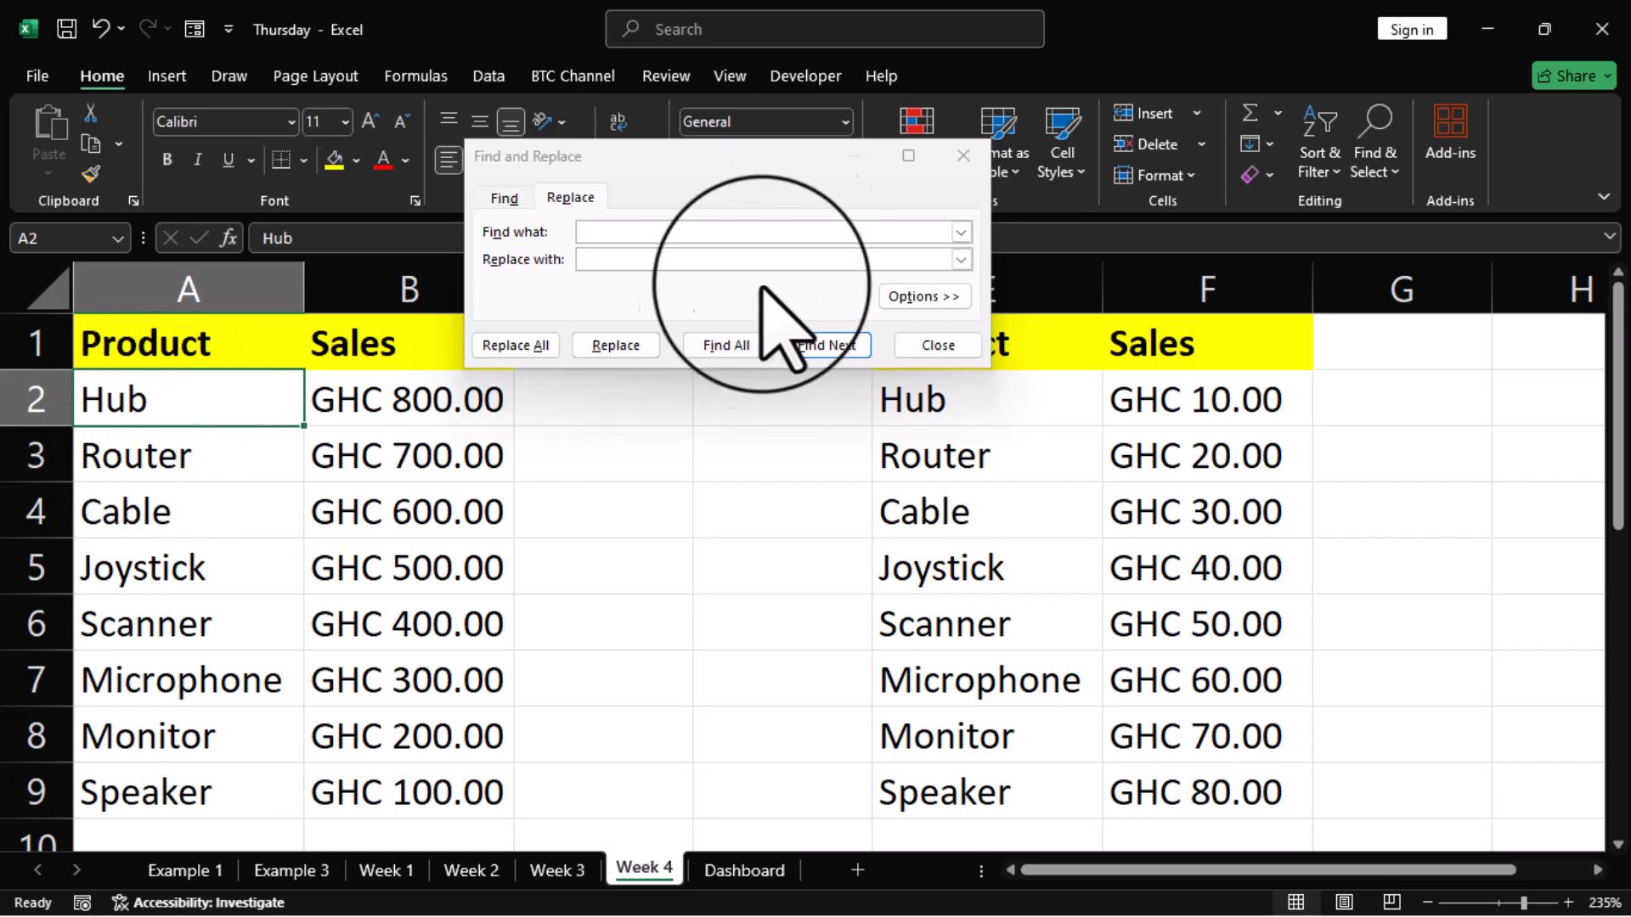
left_click(722, 164)
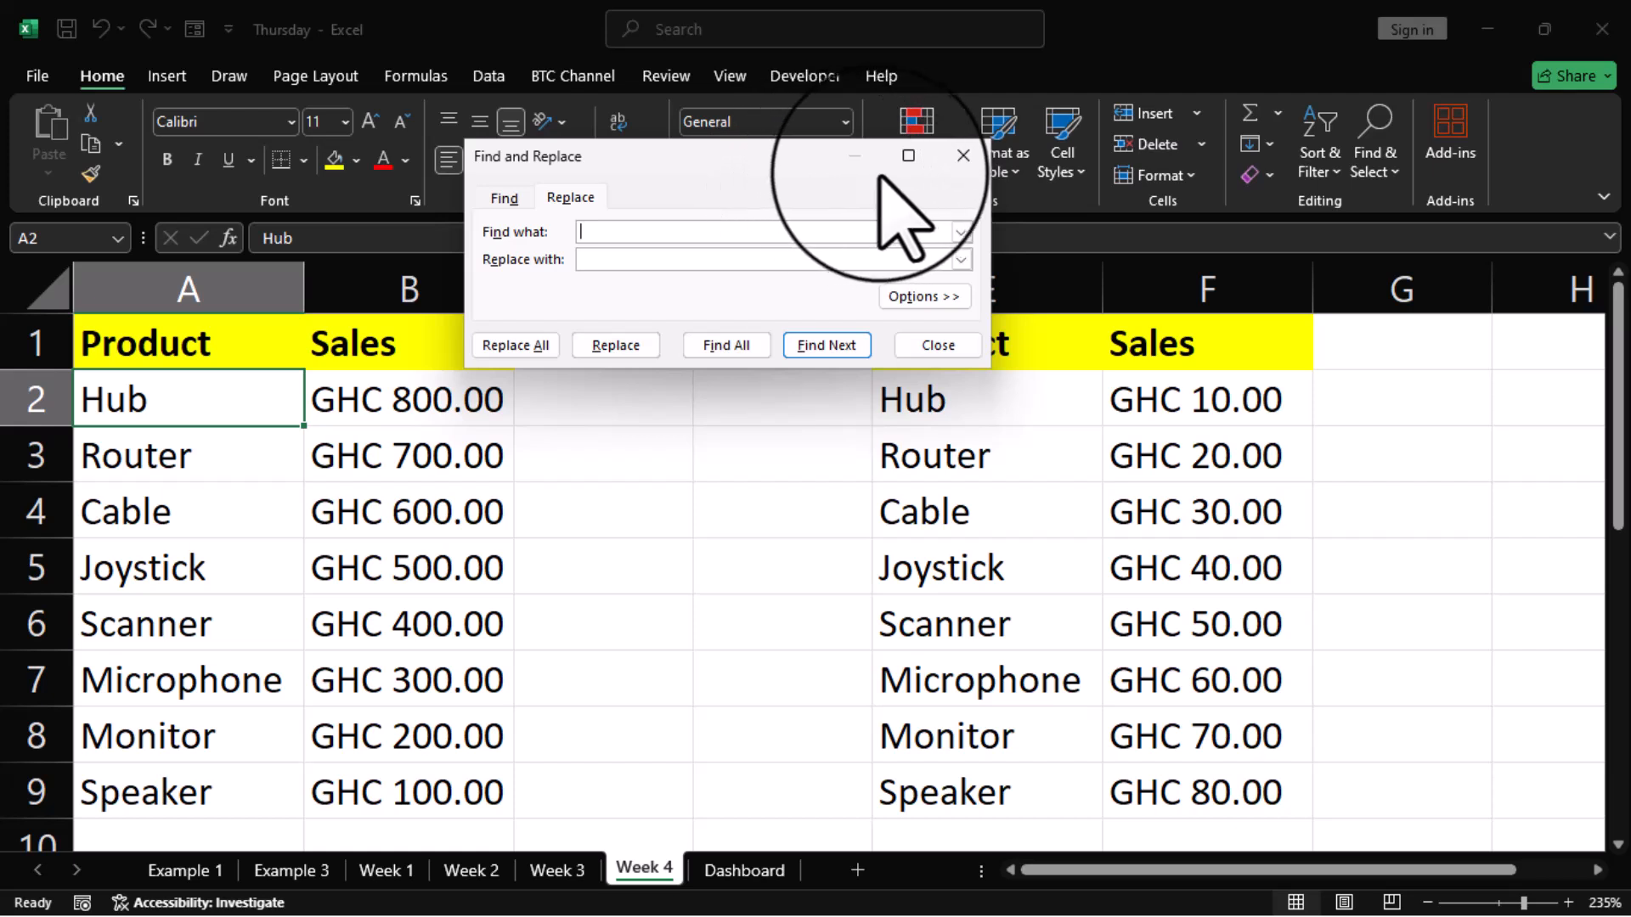
left_click(907, 158)
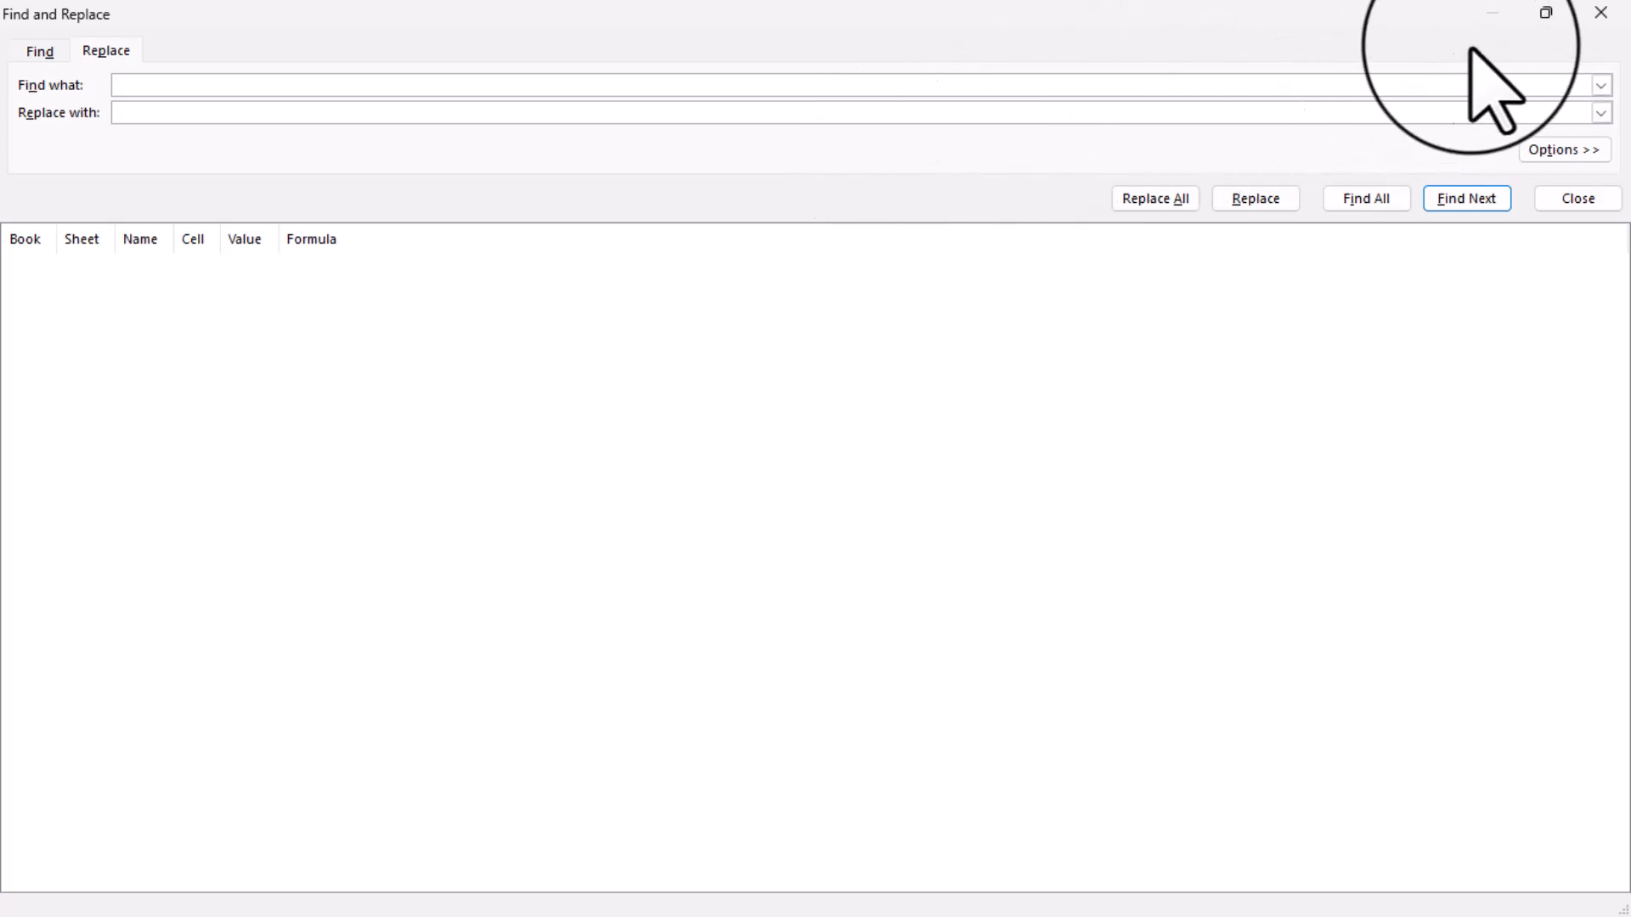
left_click(1545, 14)
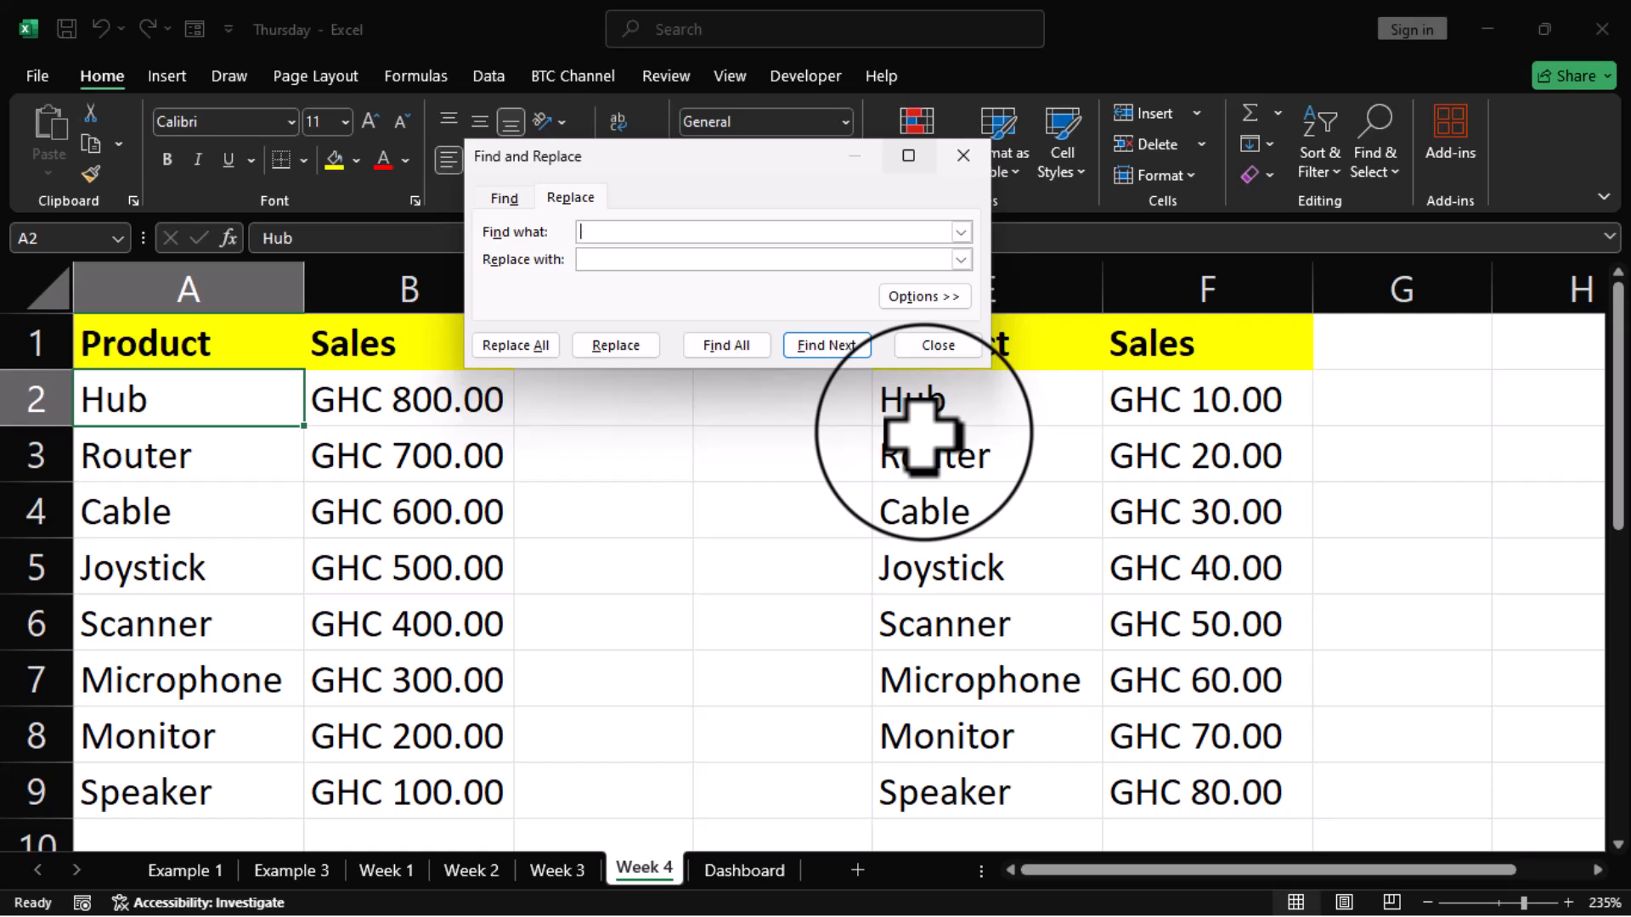
left_click(907, 155)
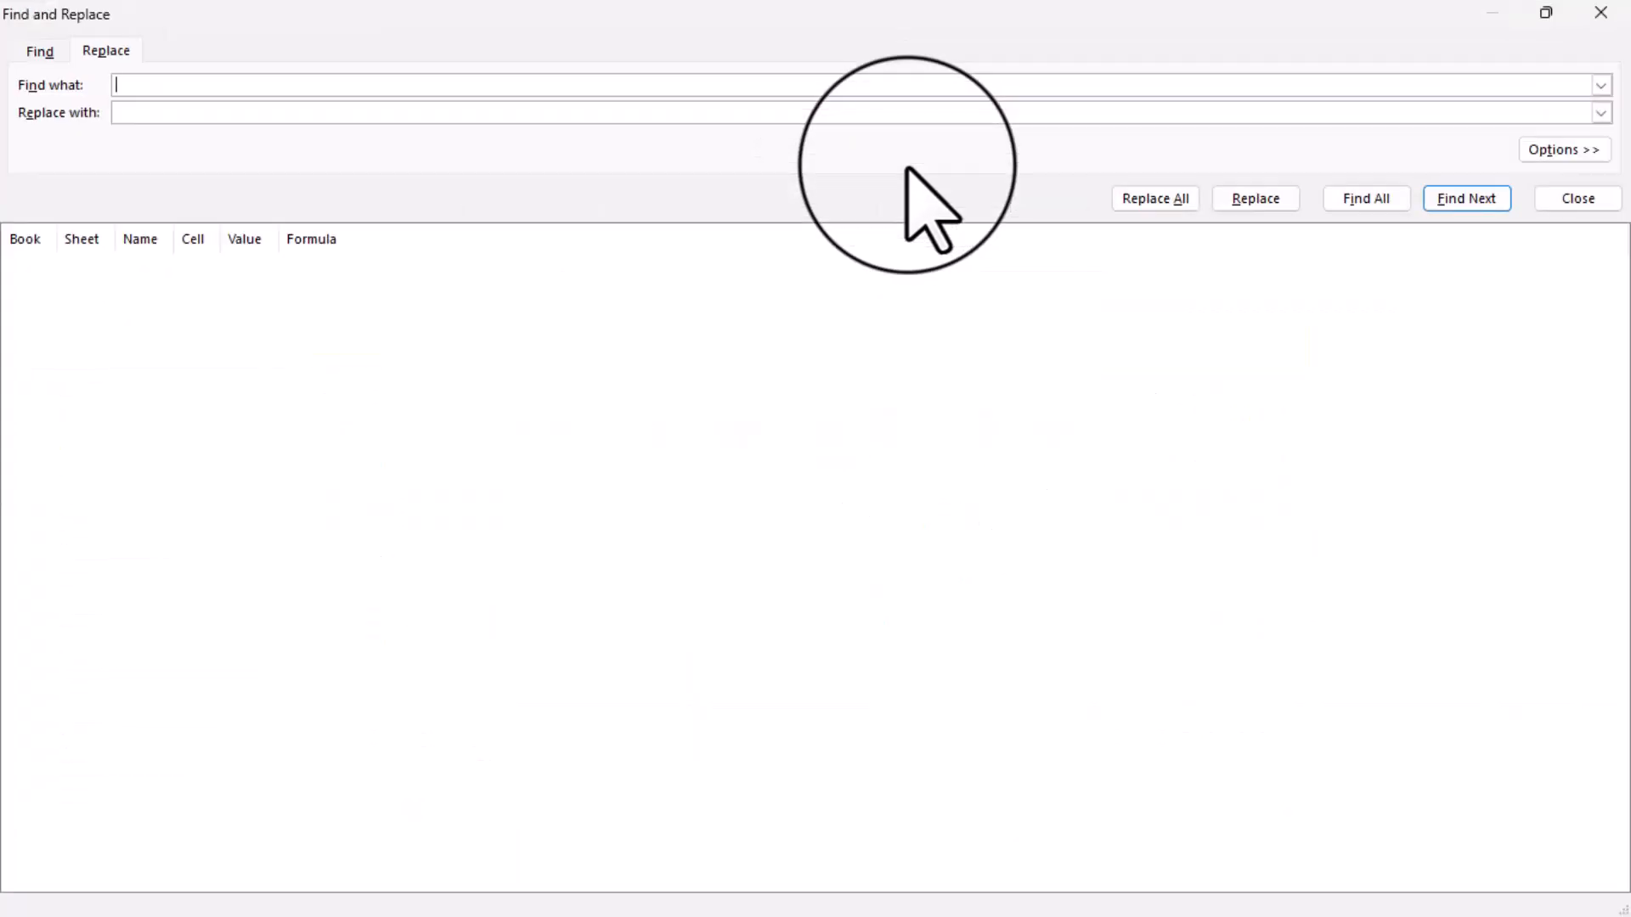
left_click(1546, 12)
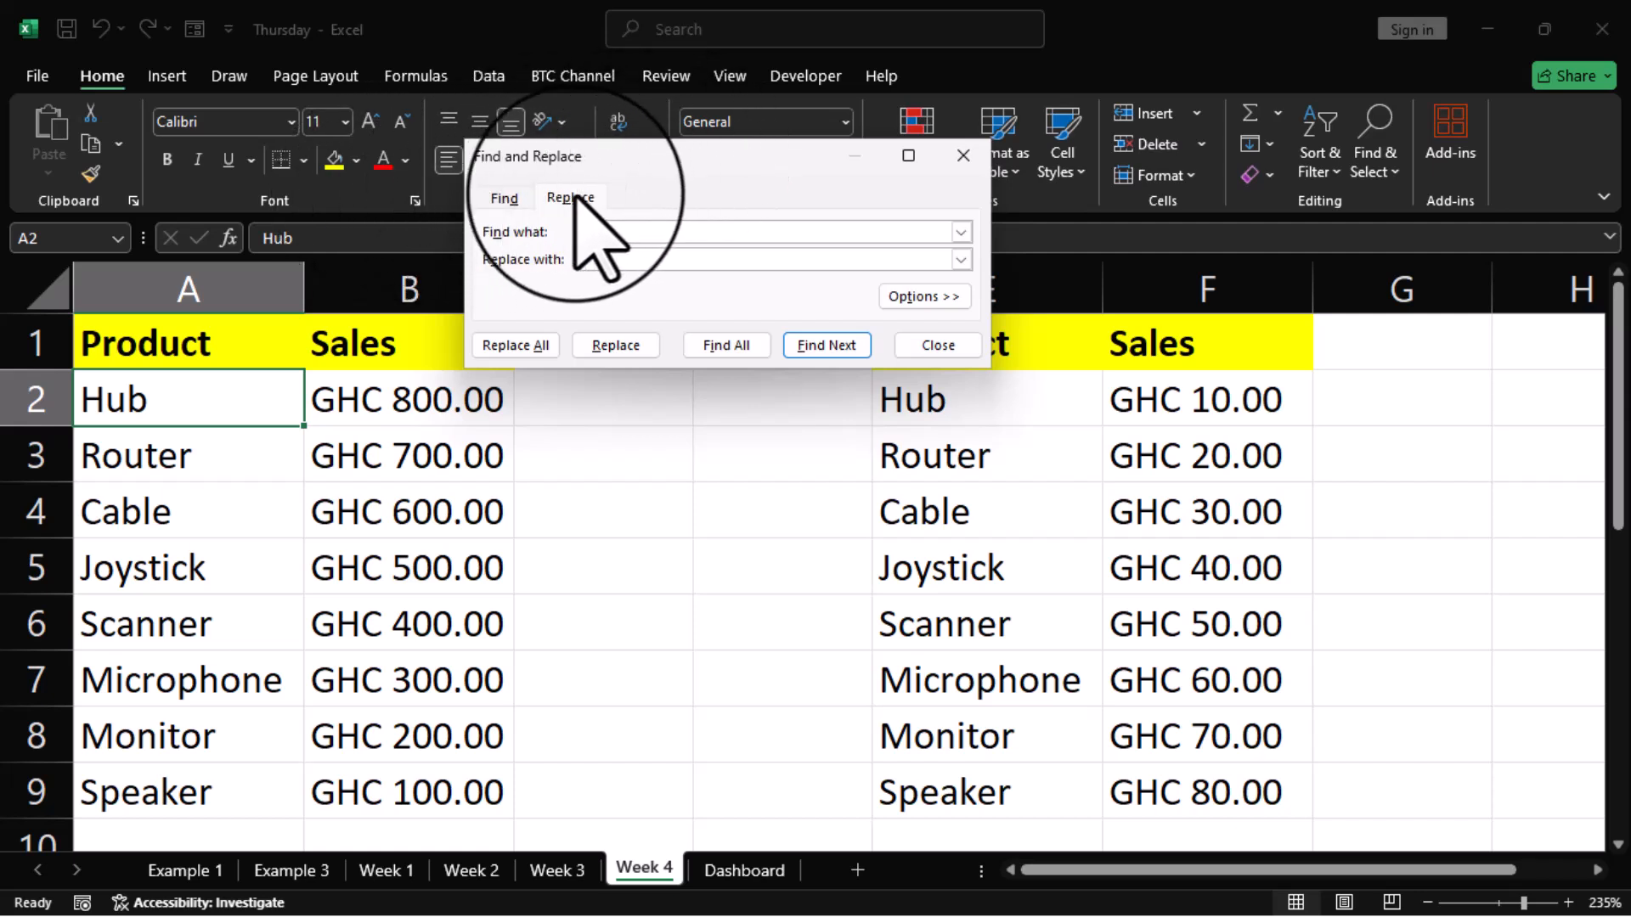
Find all cells containing "cable" on the Week 4 sheet
left_click(506, 200)
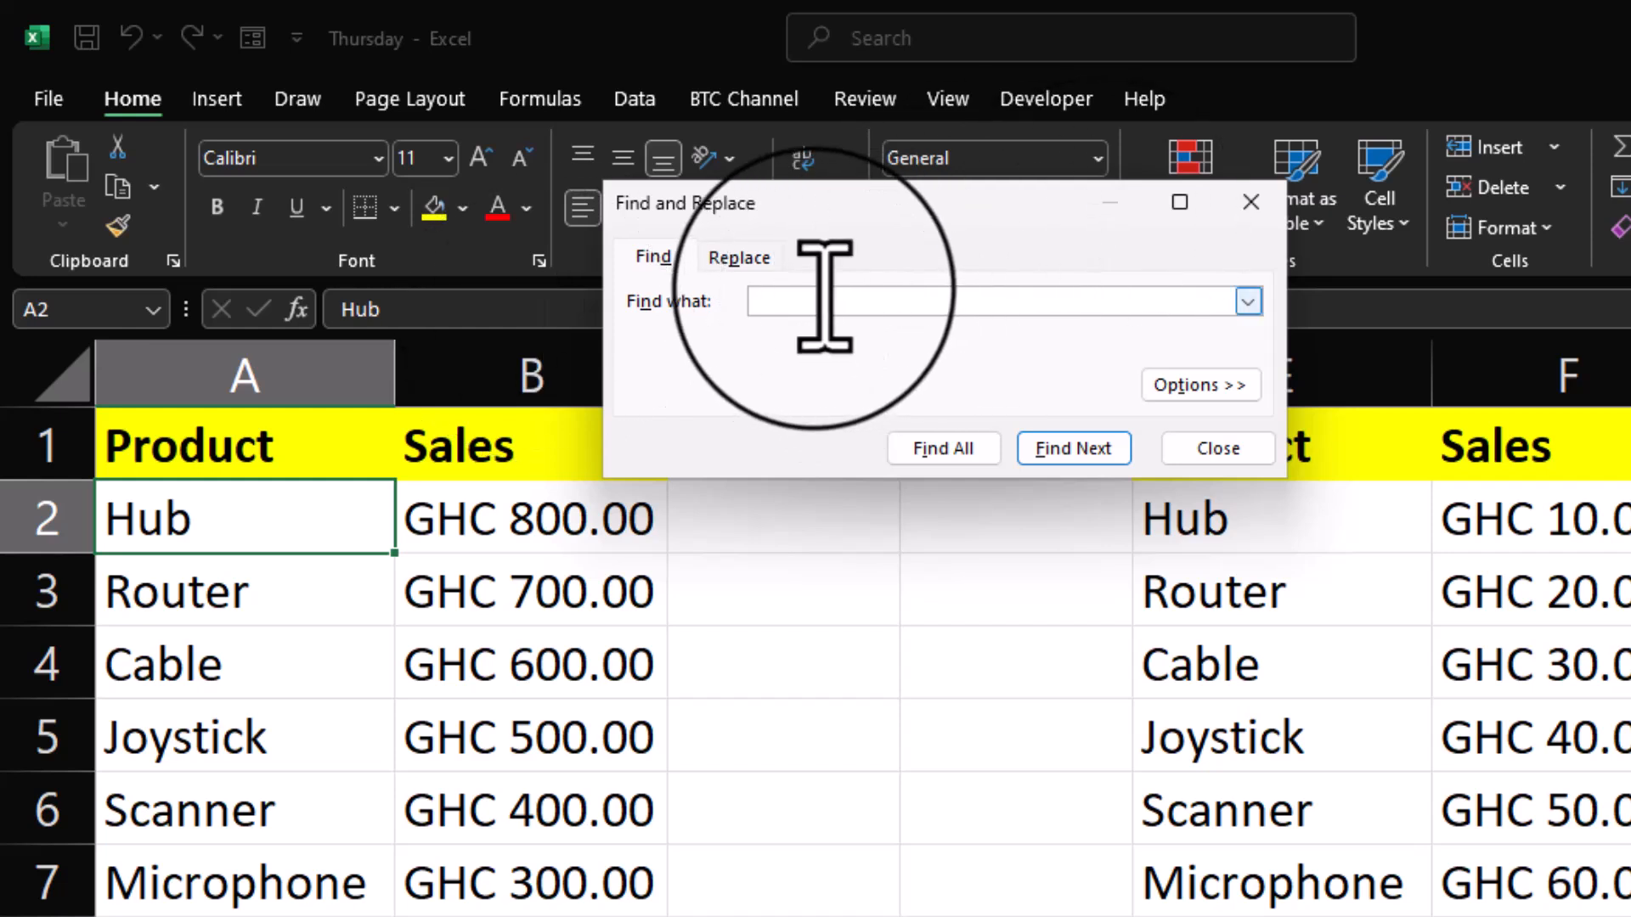
type("cable")
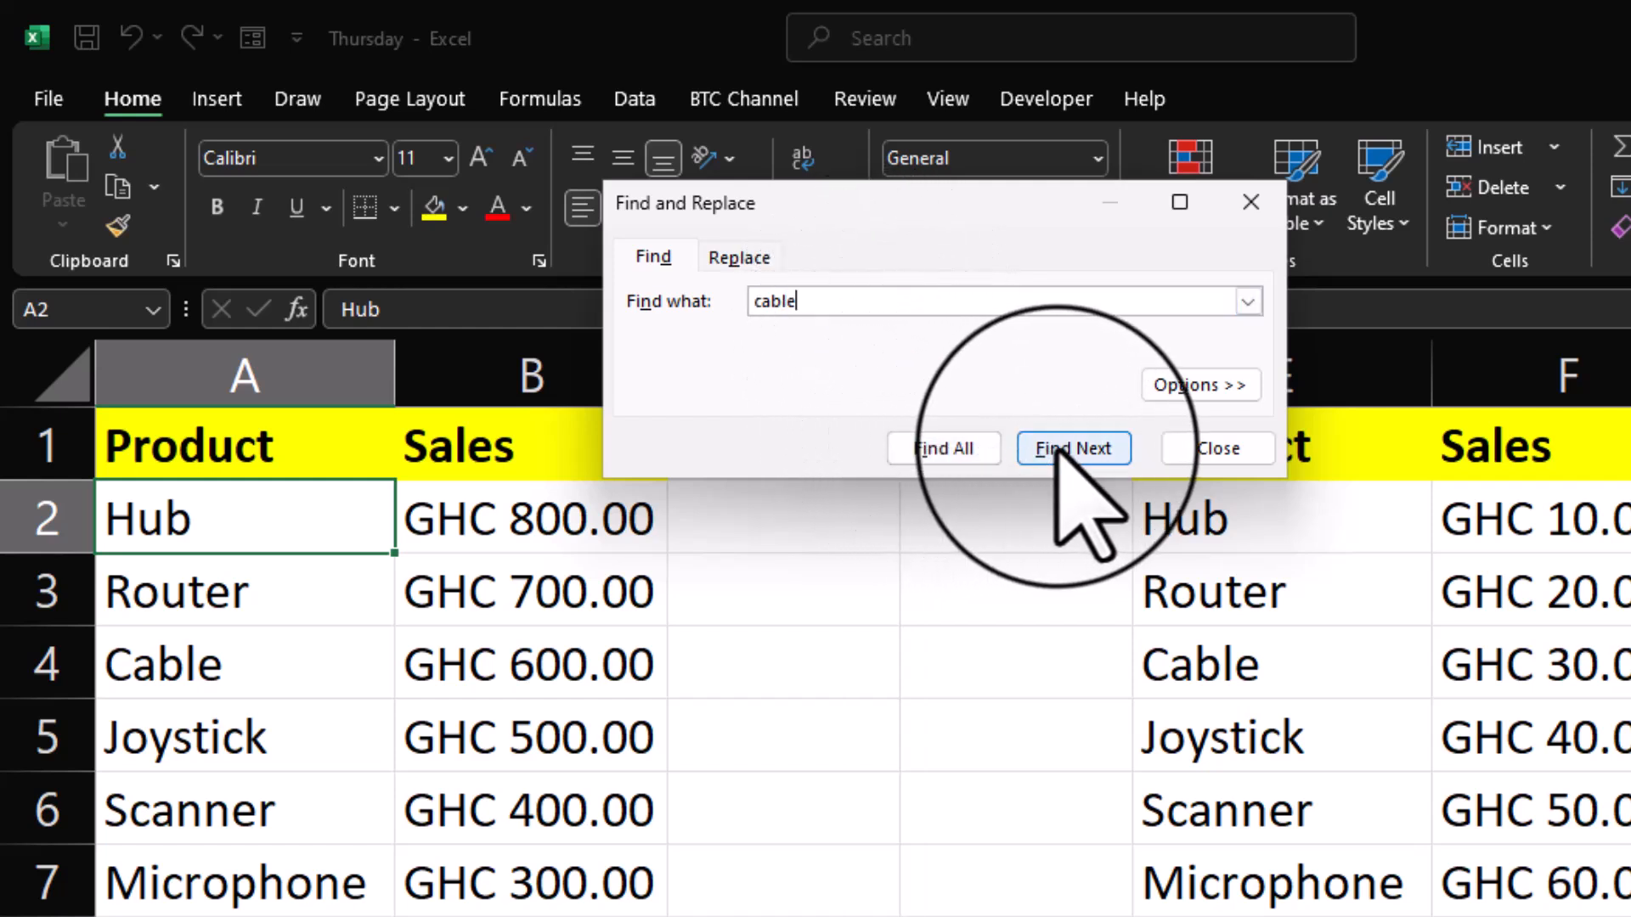
left_click(1200, 386)
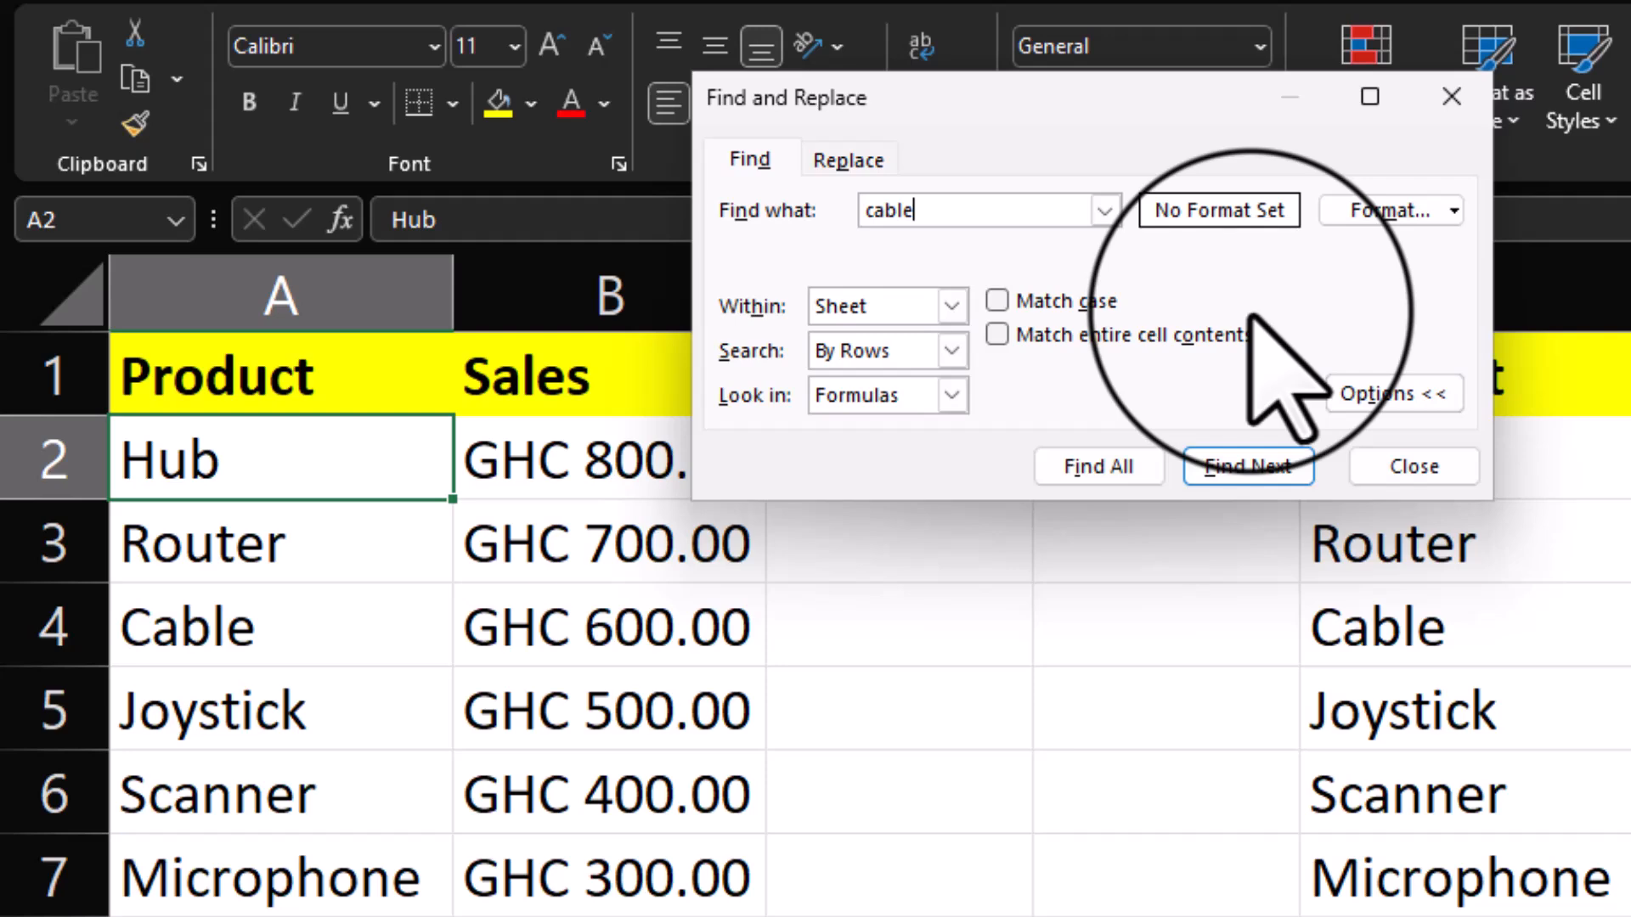
left_click(1397, 392)
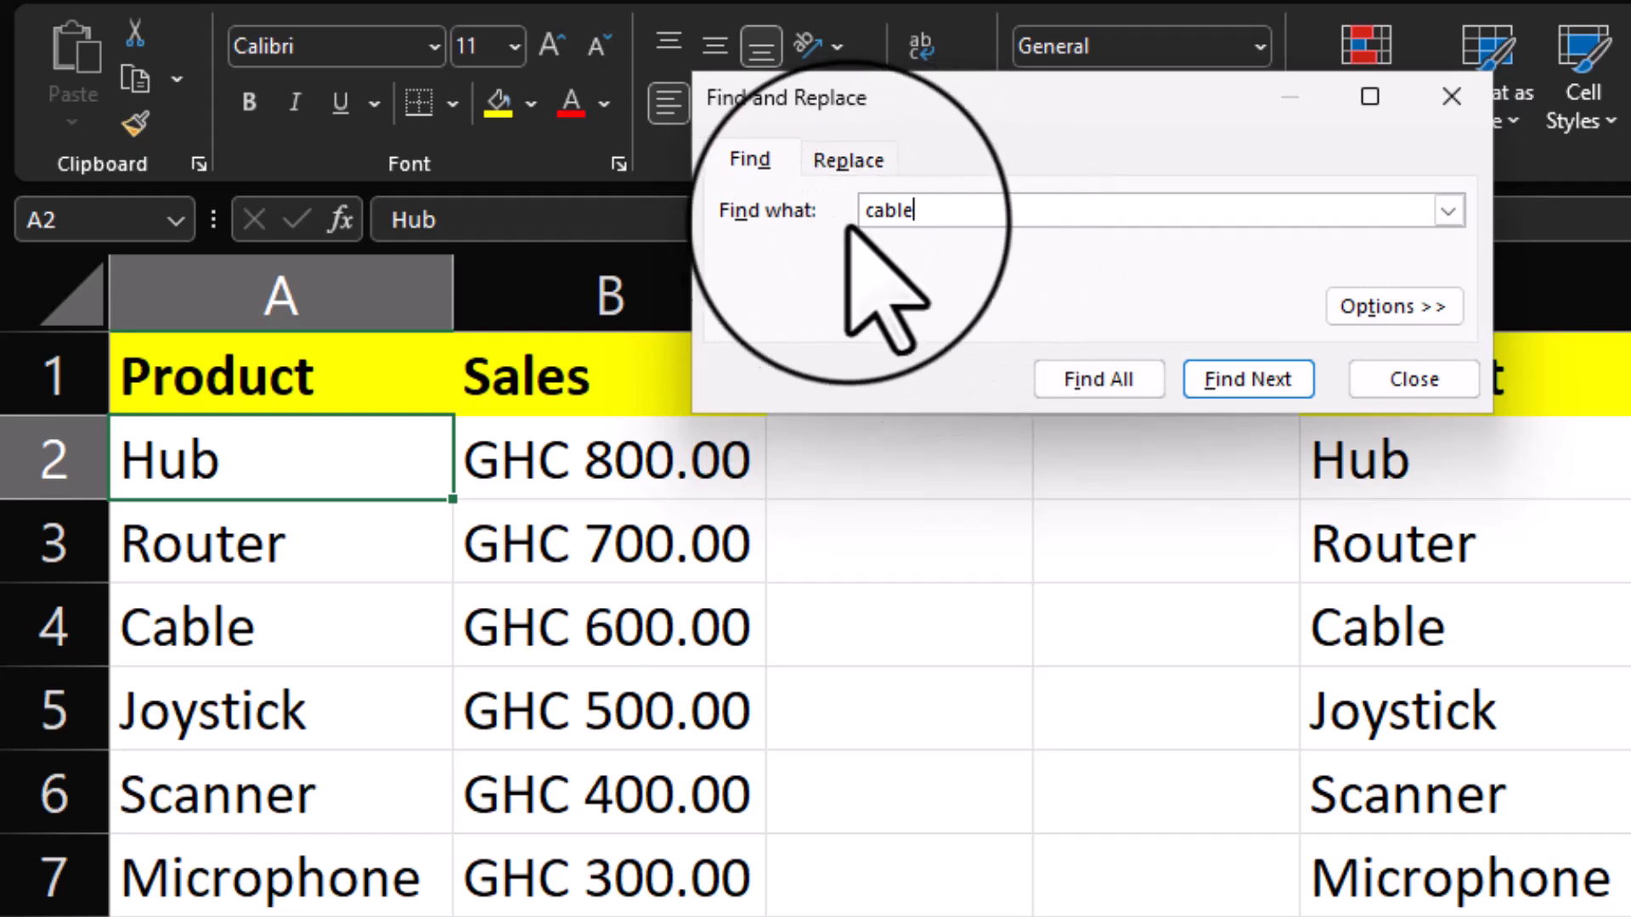
left_click(1079, 381)
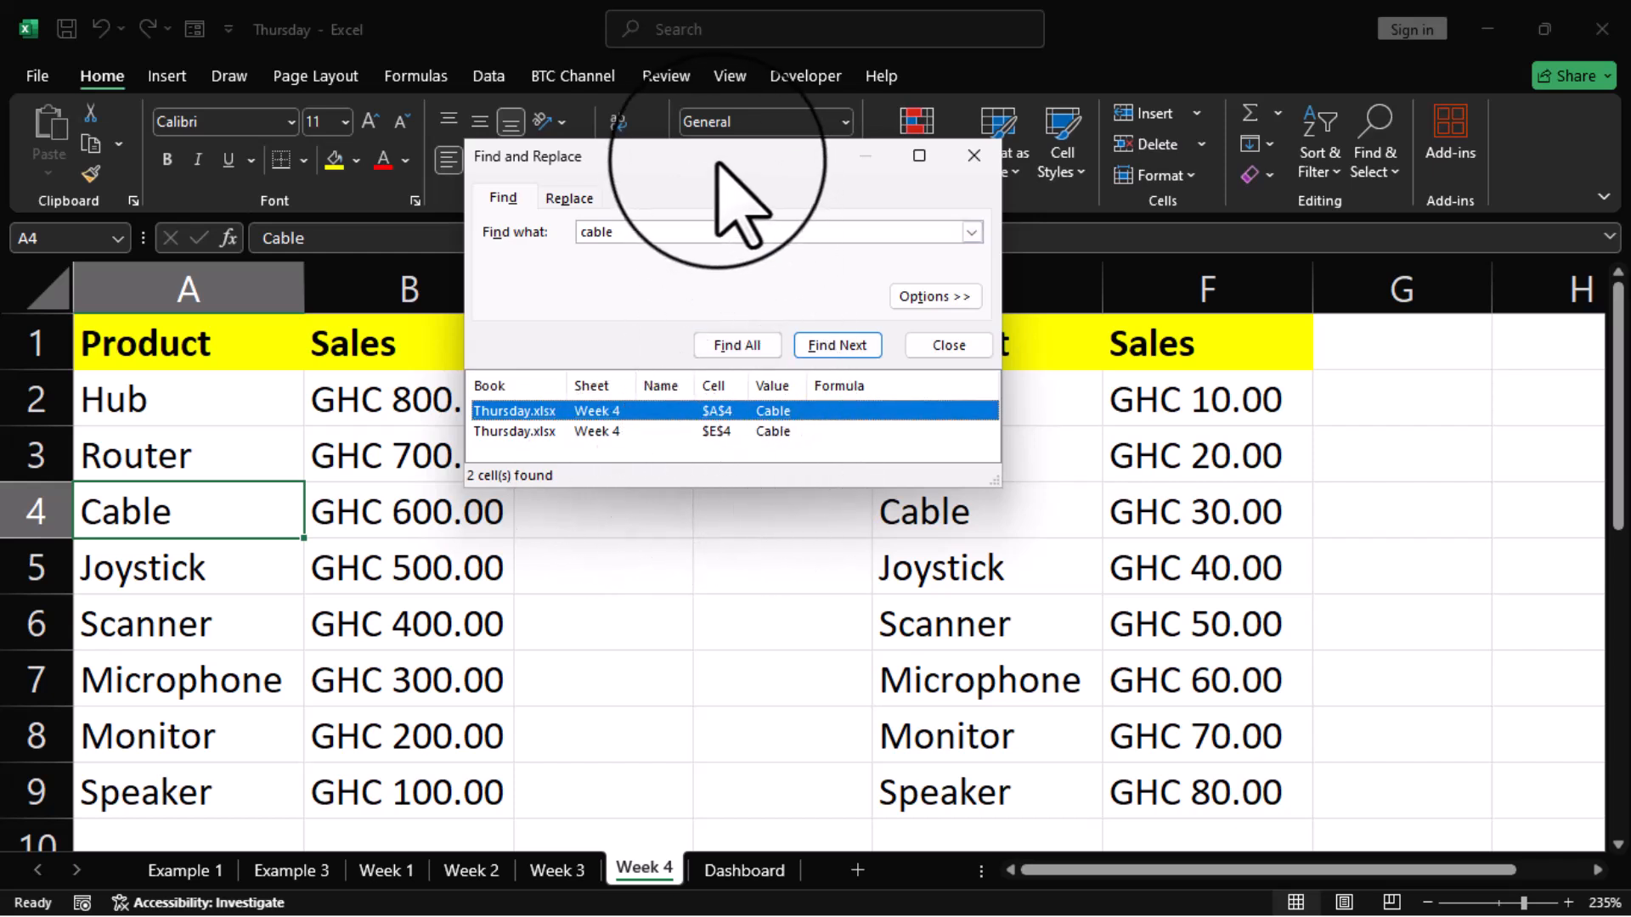
Move the Find and Replace dialog clear of the second table and cycle repeatedly through the "cable" matches one at a time
left_click_drag(715, 160, 505, 112)
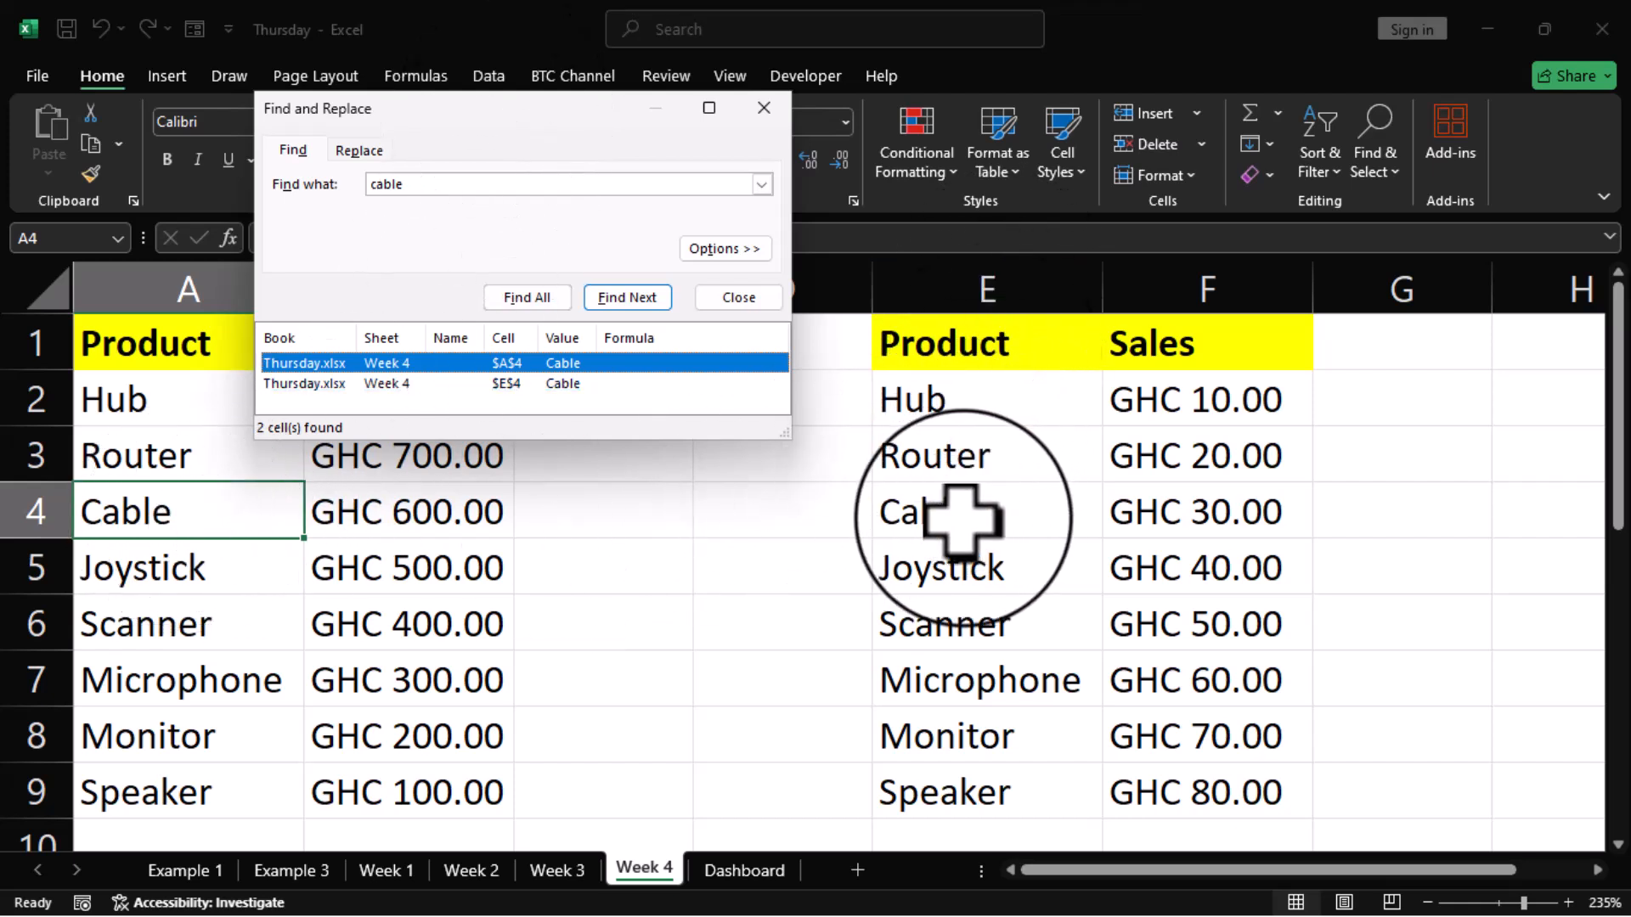
left_click(626, 298)
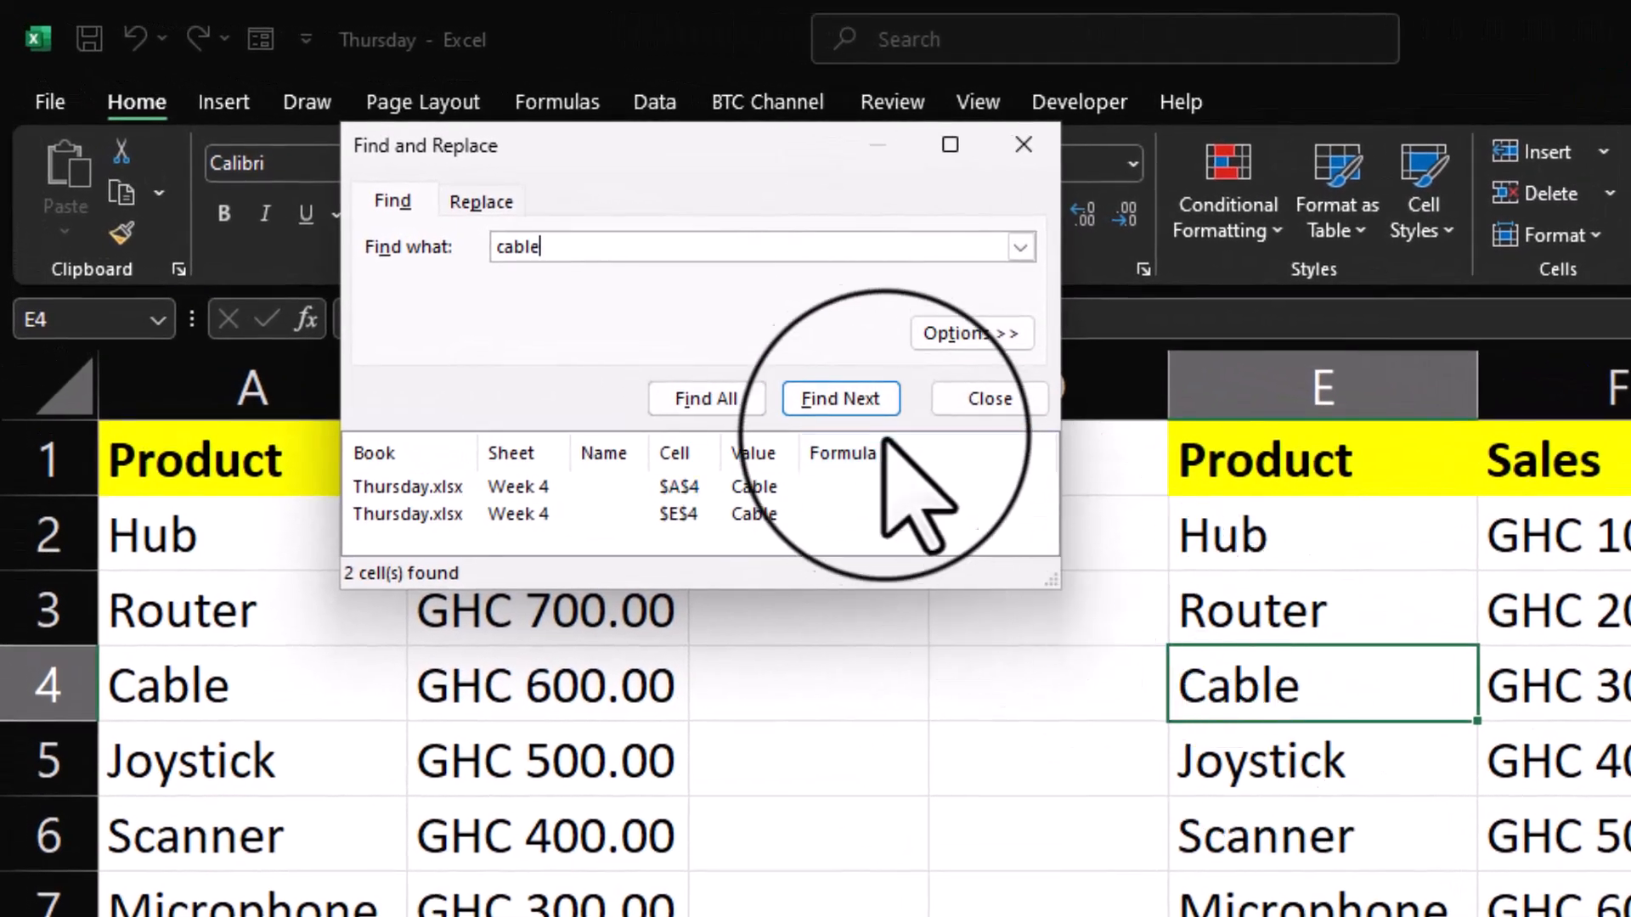
left_click(671, 316)
left_click(850, 403)
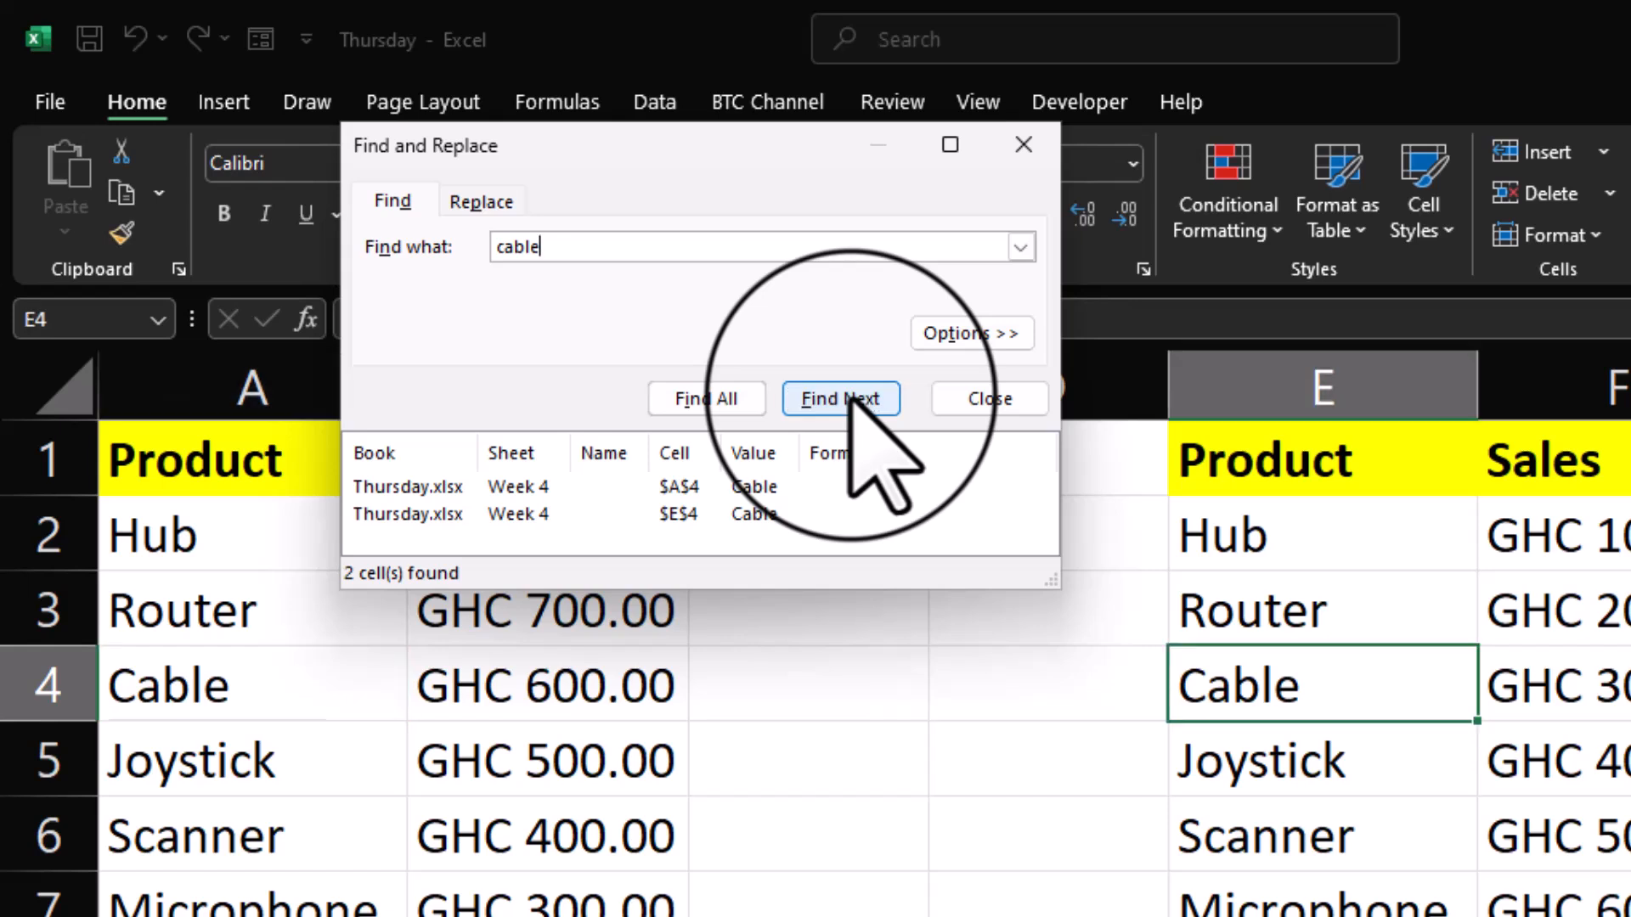
left_click(850, 401)
left_click(851, 401)
left_click(850, 401)
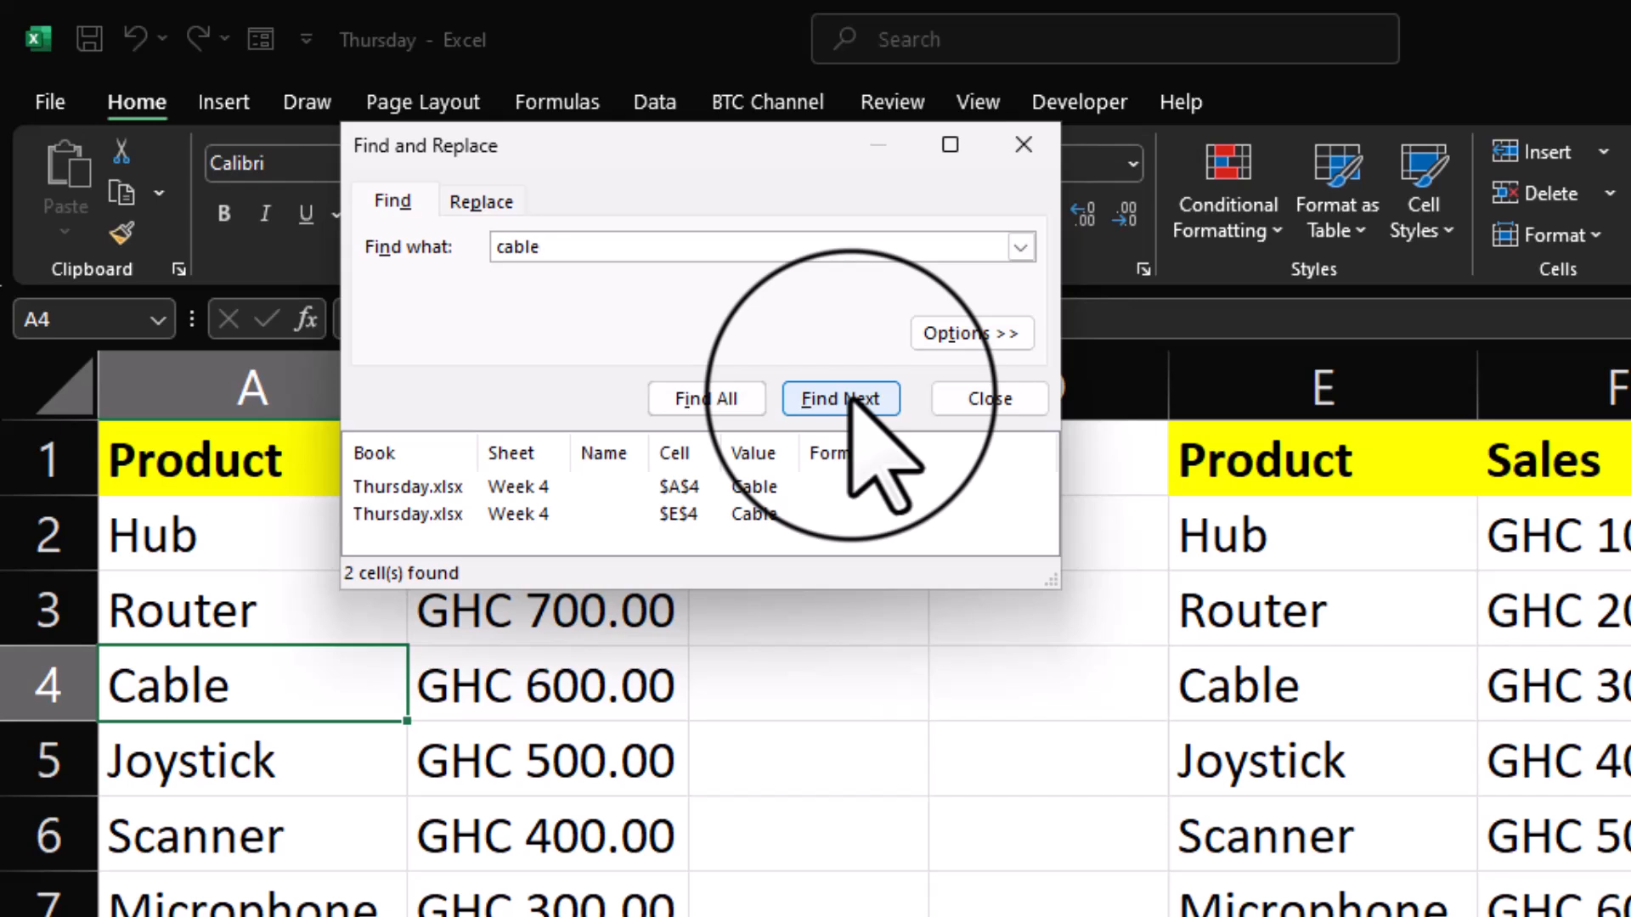
left_click(850, 400)
left_click(850, 401)
left_click(850, 401)
left_click(850, 401)
left_click(850, 401)
left_click(850, 401)
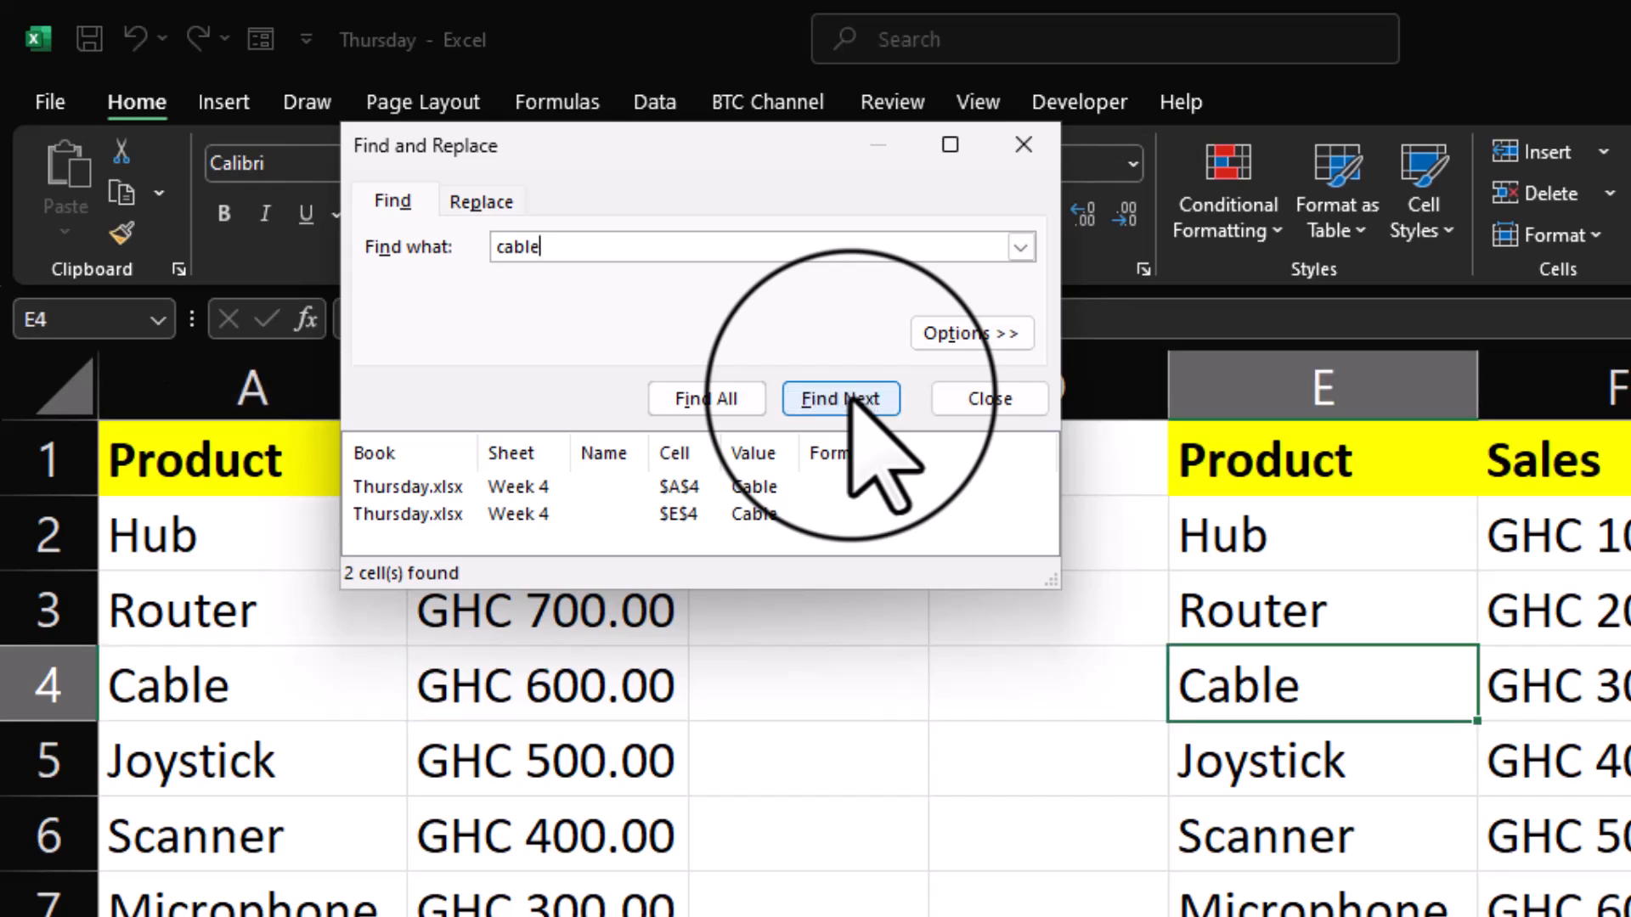
left_click(850, 401)
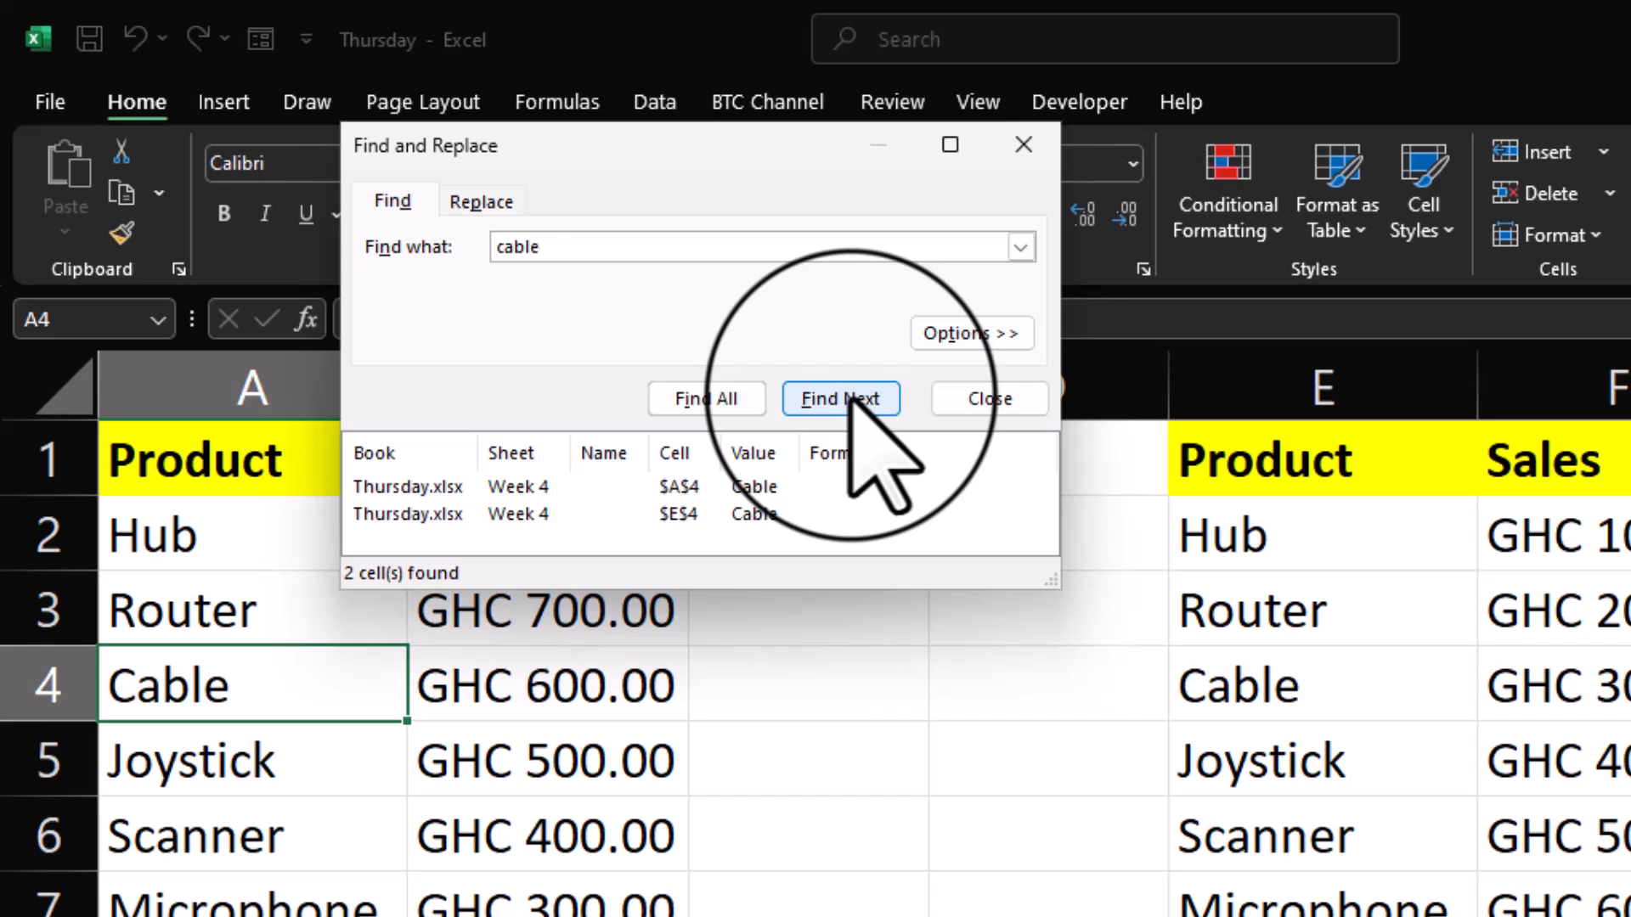
left_click(850, 401)
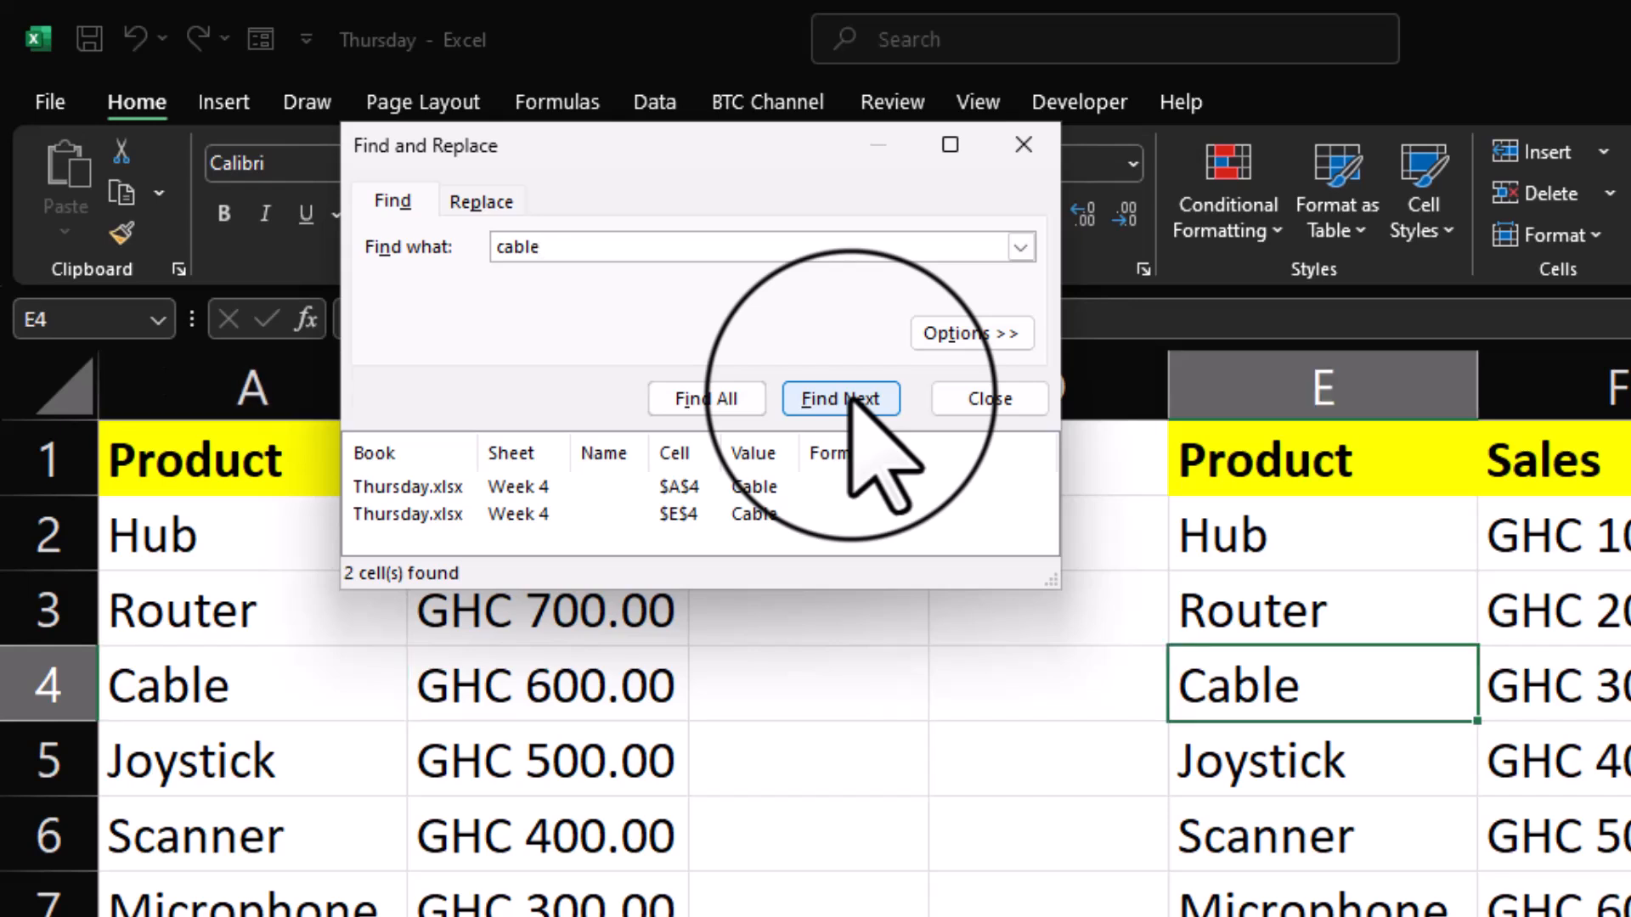
left_click(850, 401)
left_click(850, 401)
left_click(851, 401)
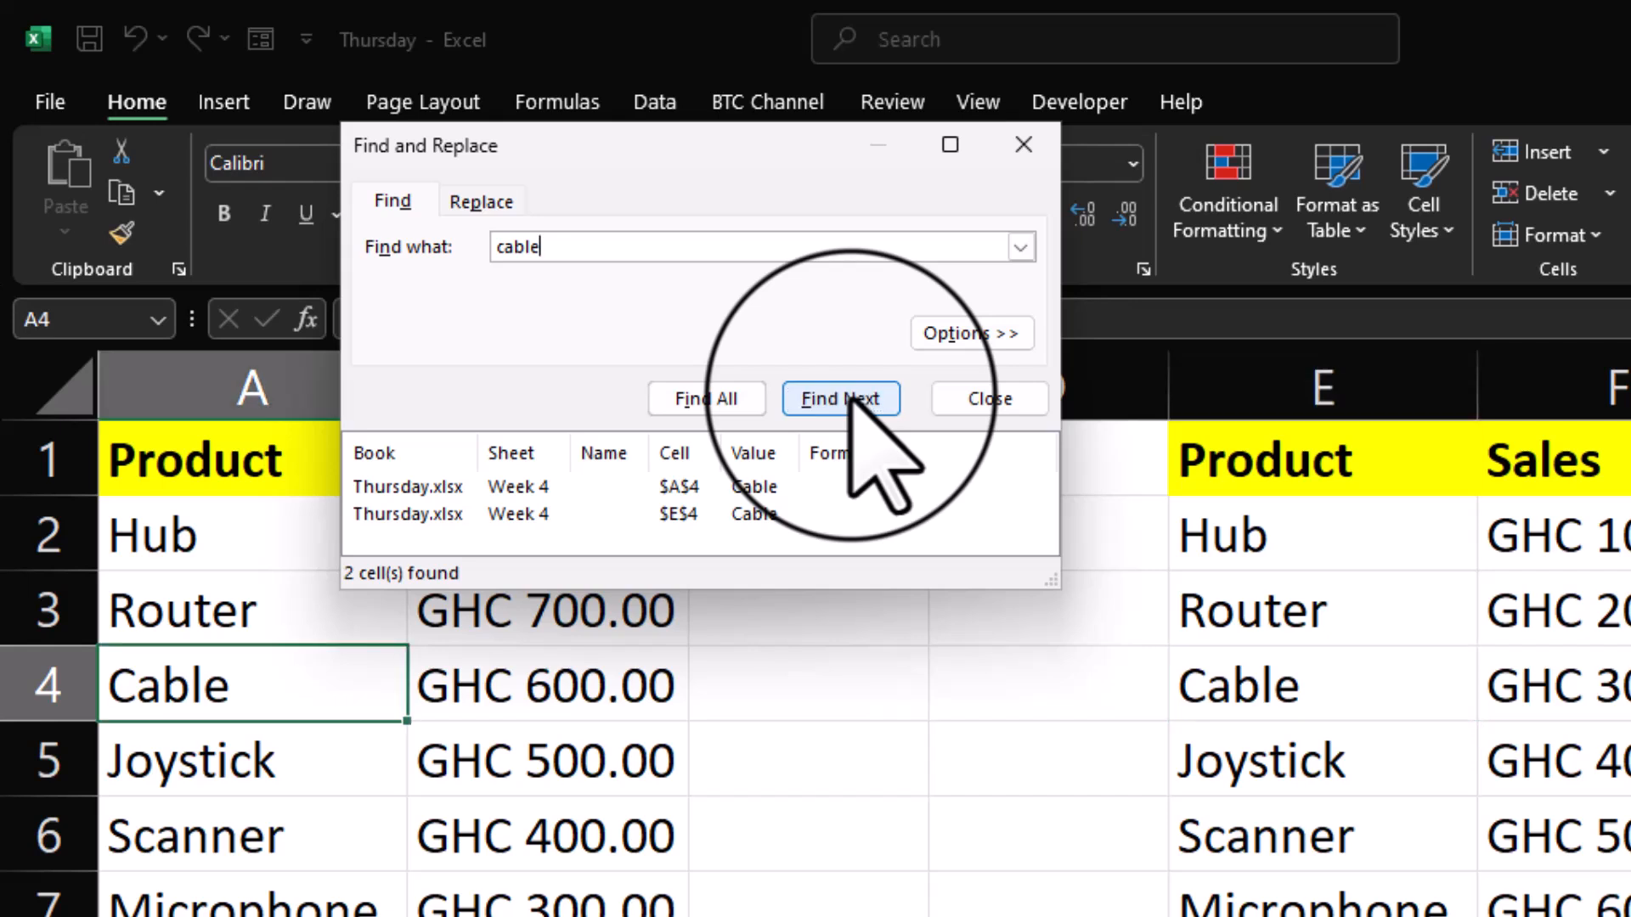
left_click(851, 399)
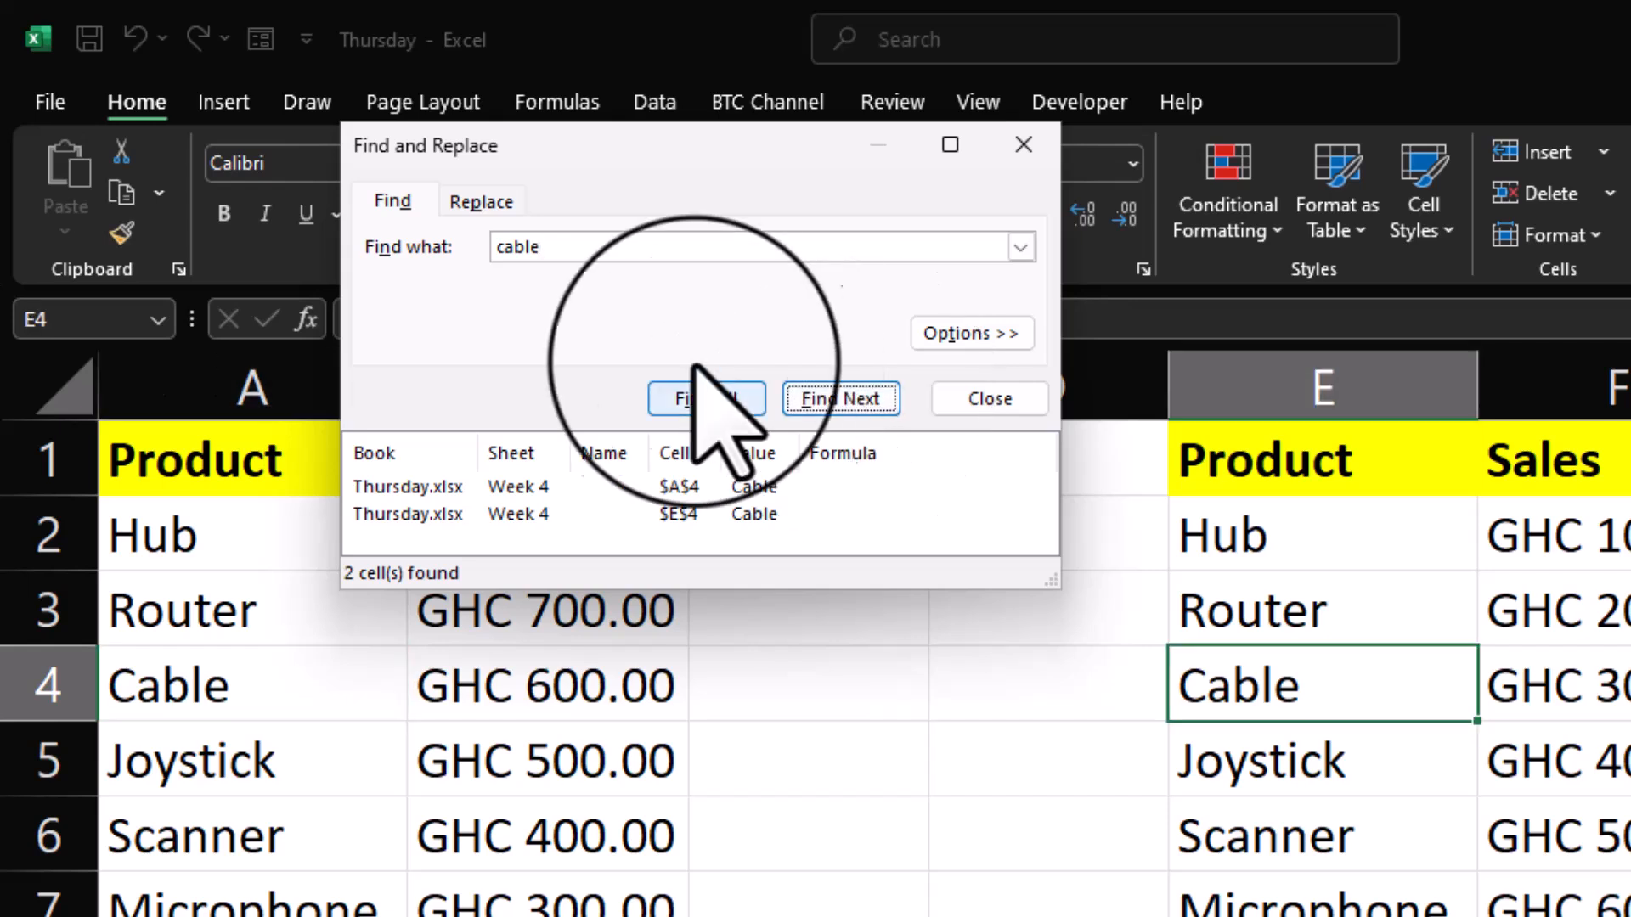
left_click(826, 404)
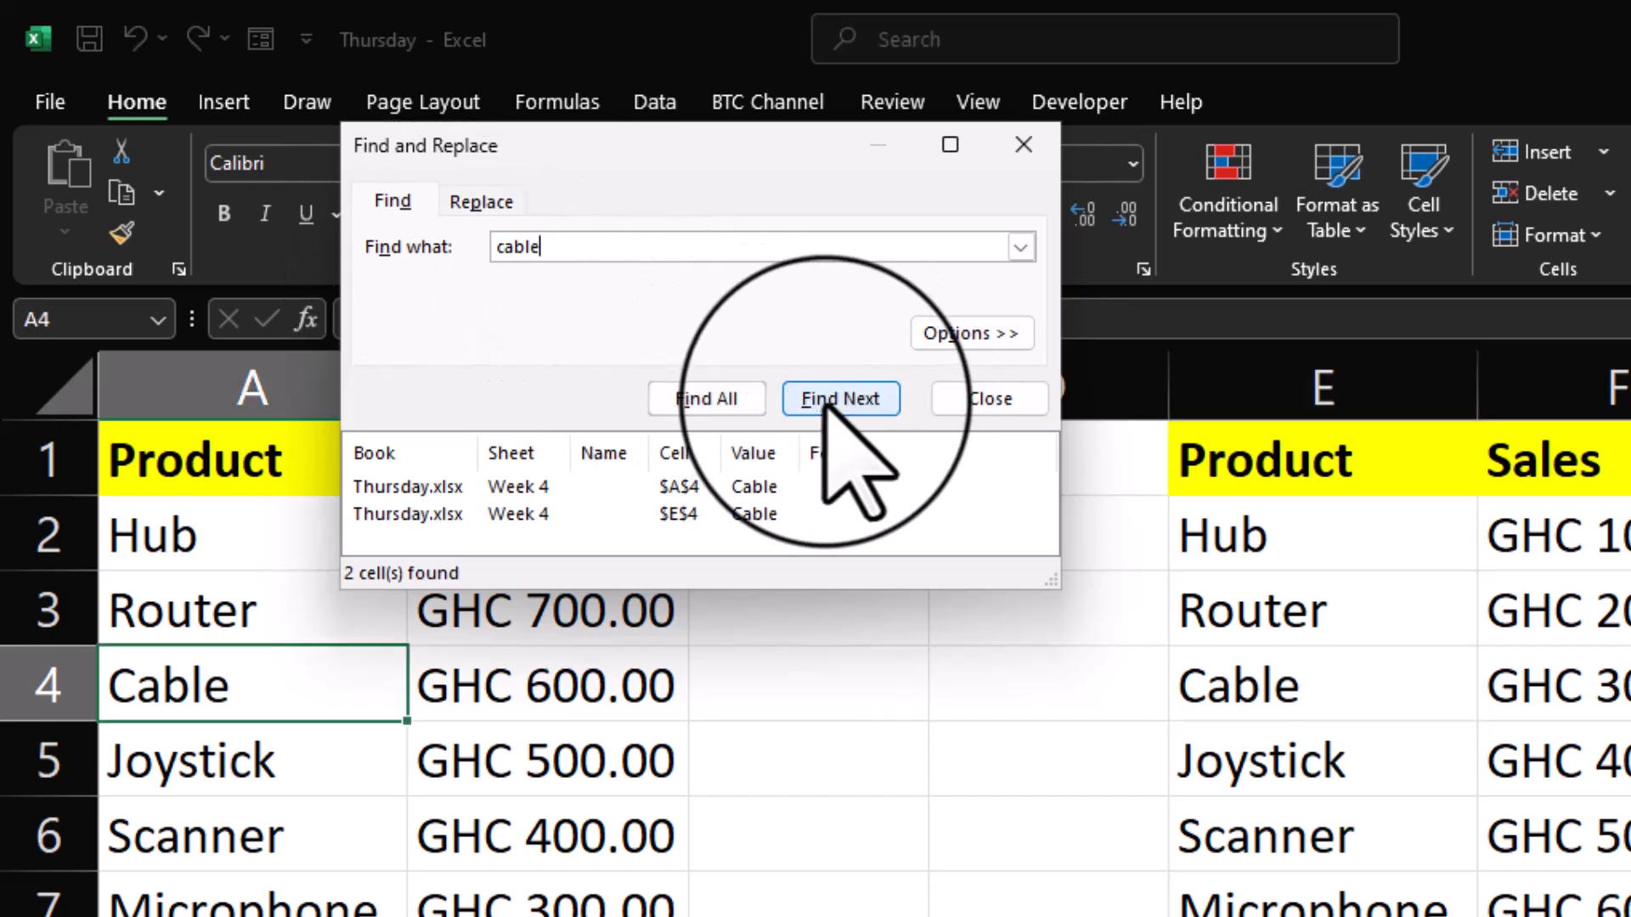
Replace "cable" with "Switch" one match at a time in both product tables until no match remains
left_click(481, 204)
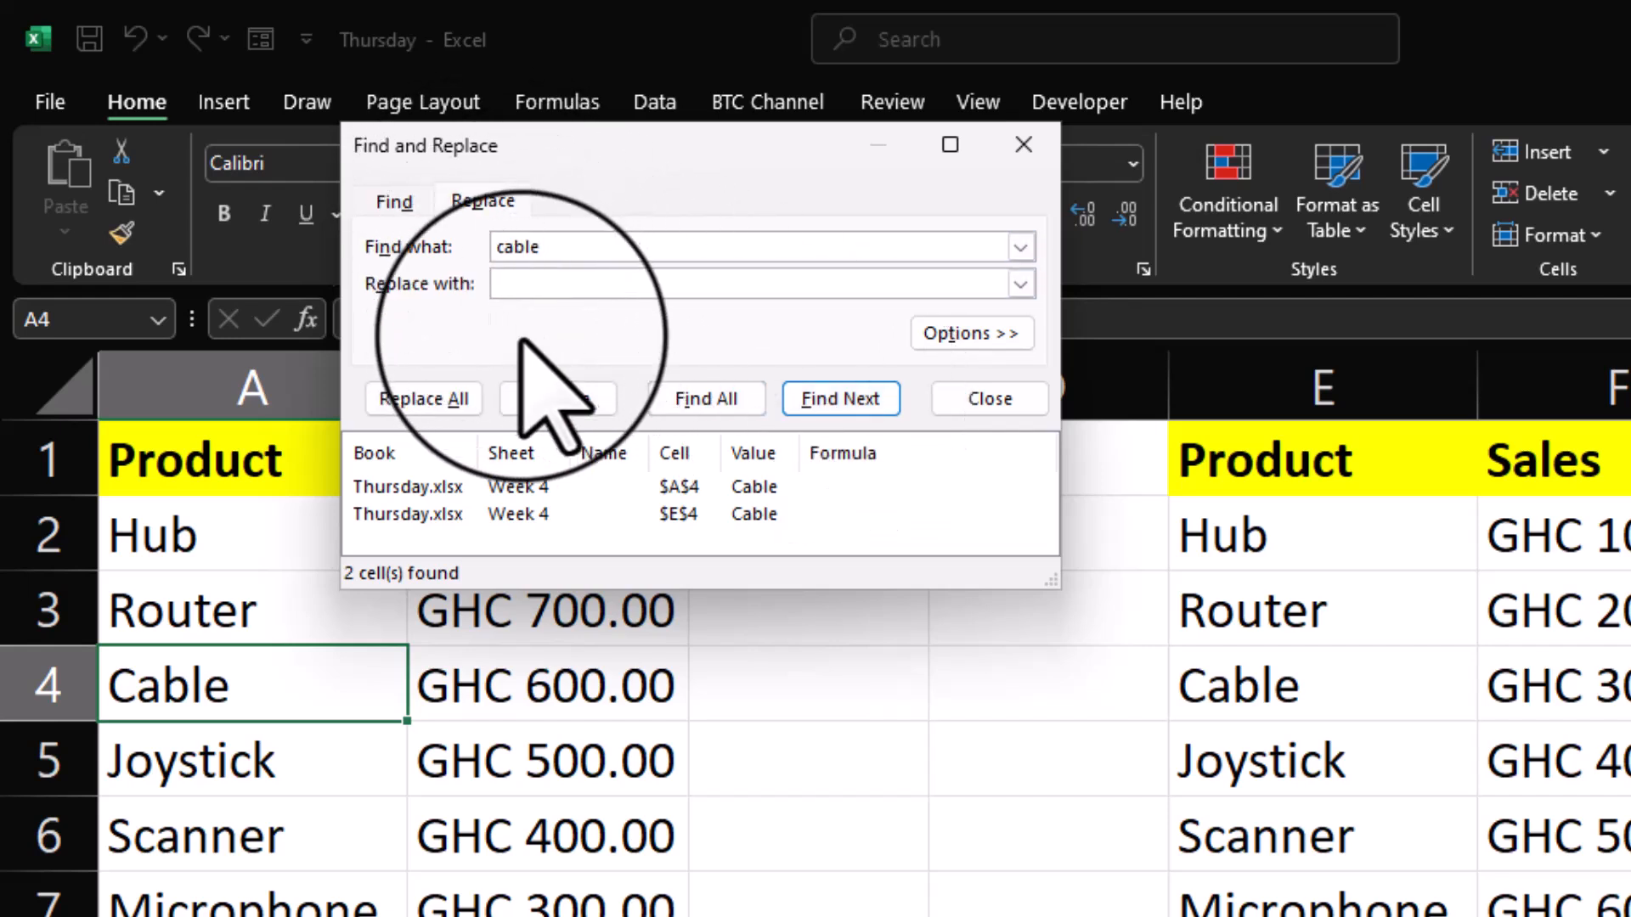
left_click(593, 283)
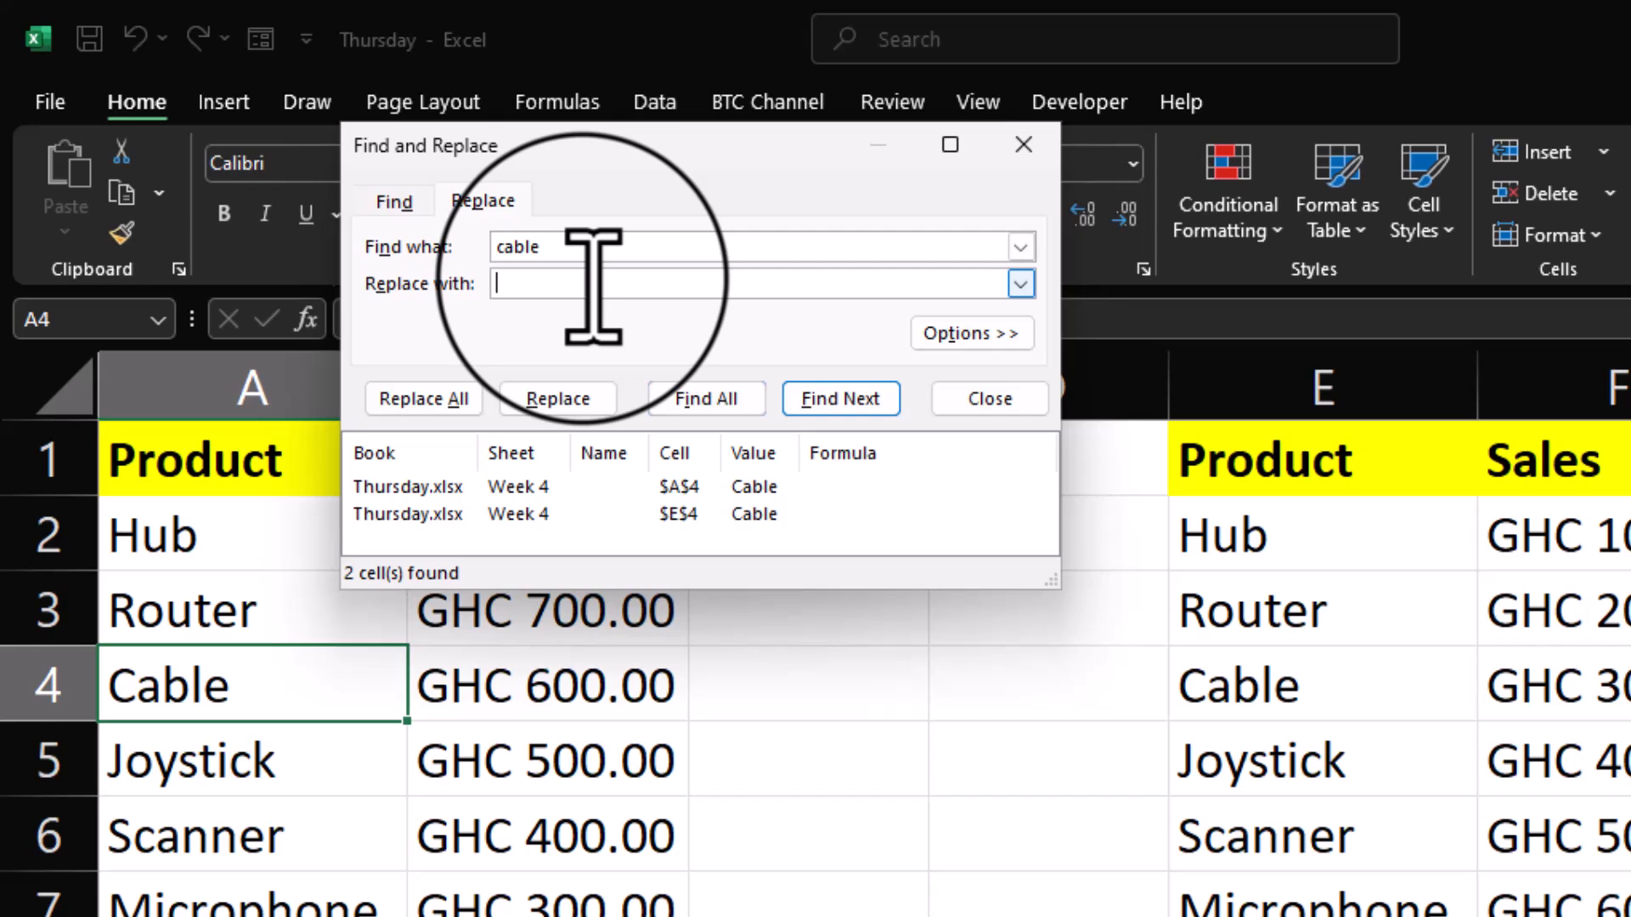
type("Switch")
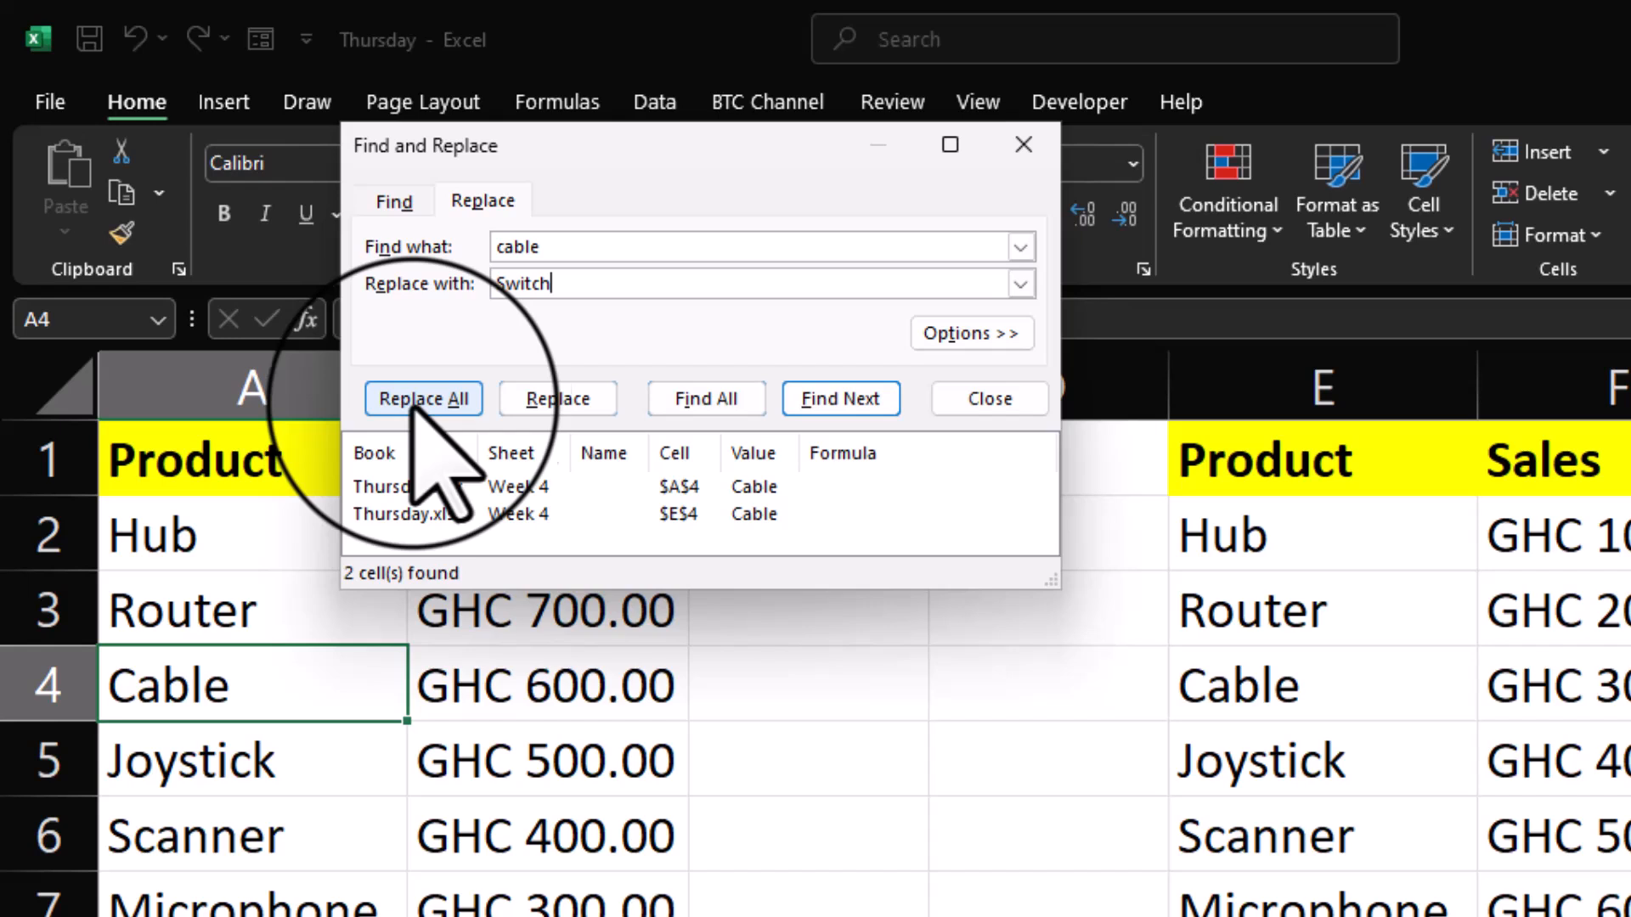
left_click(548, 404)
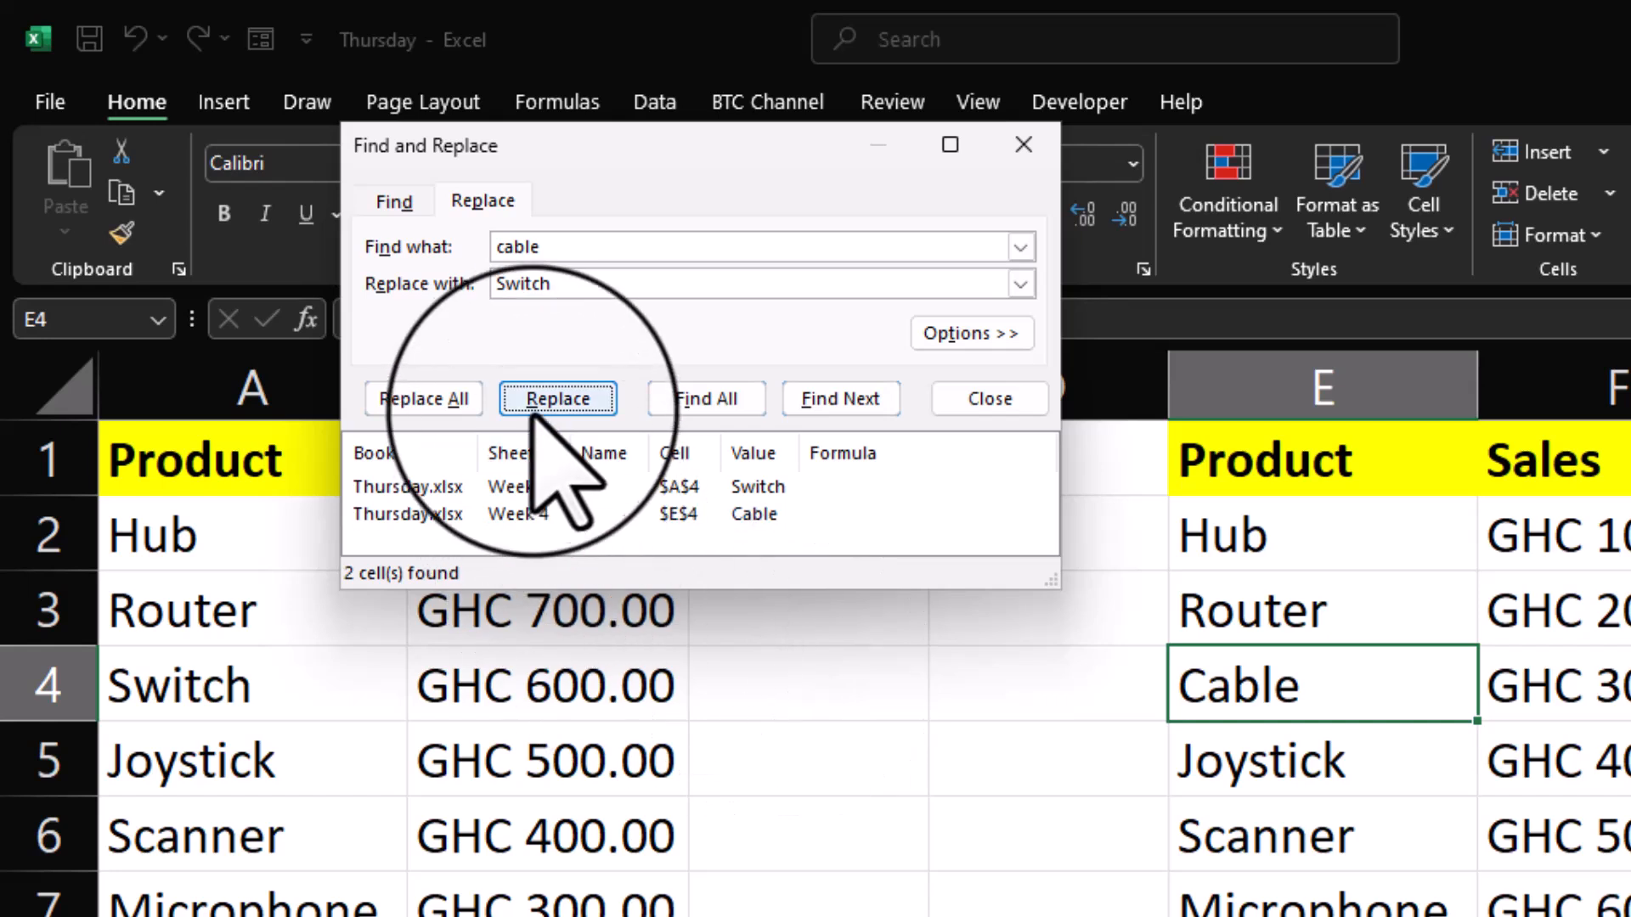
left_click(558, 401)
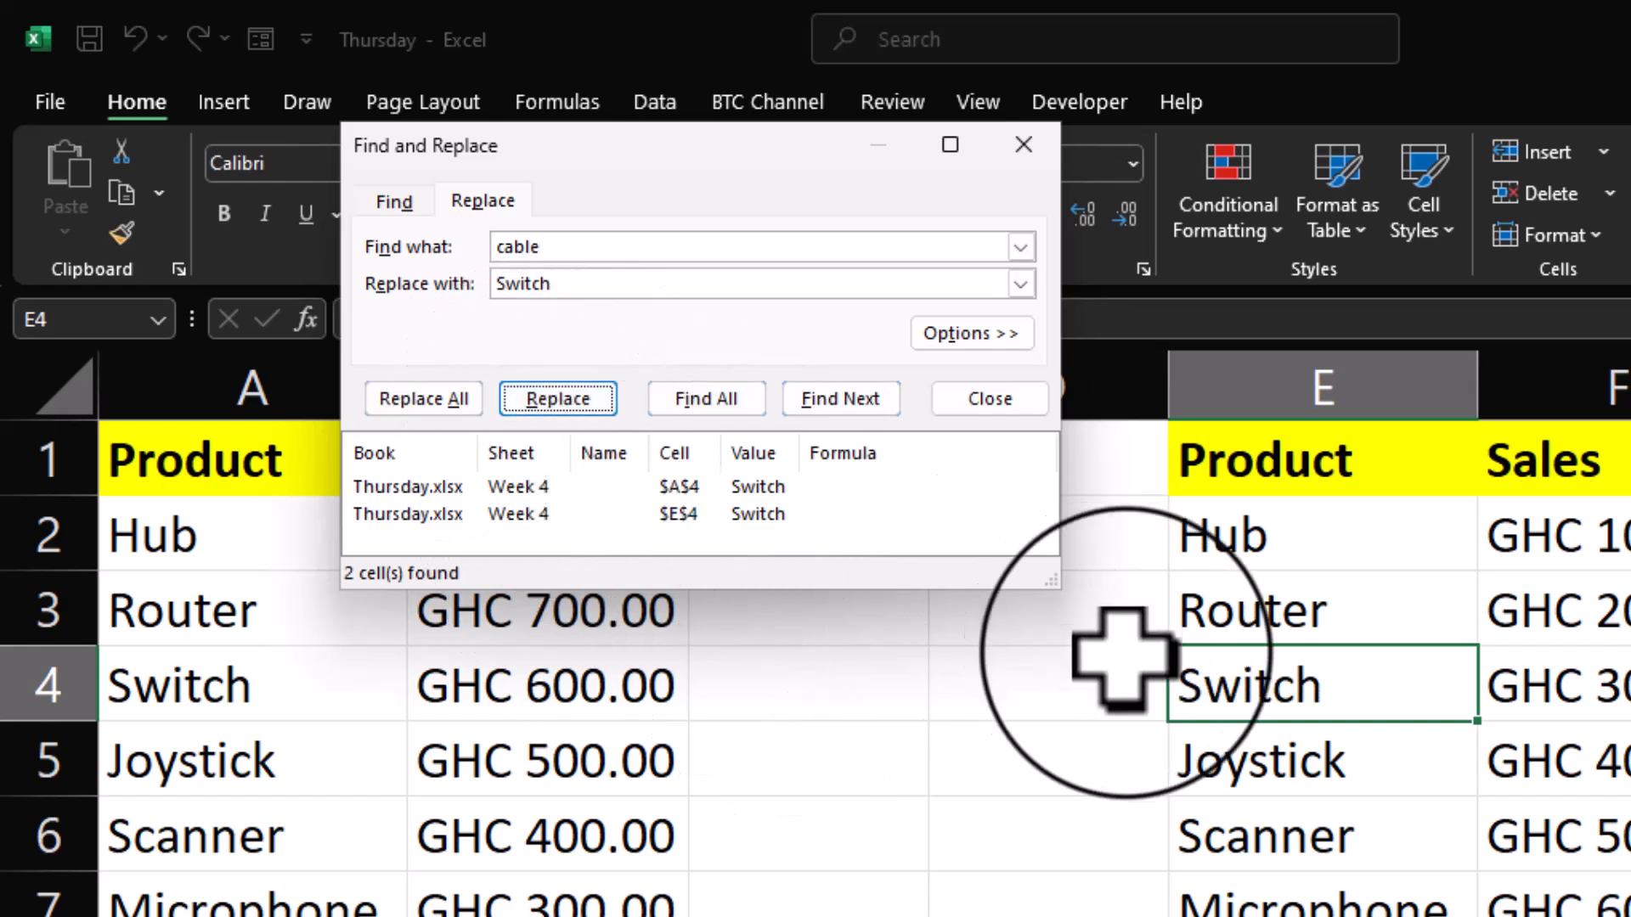
left_click(557, 399)
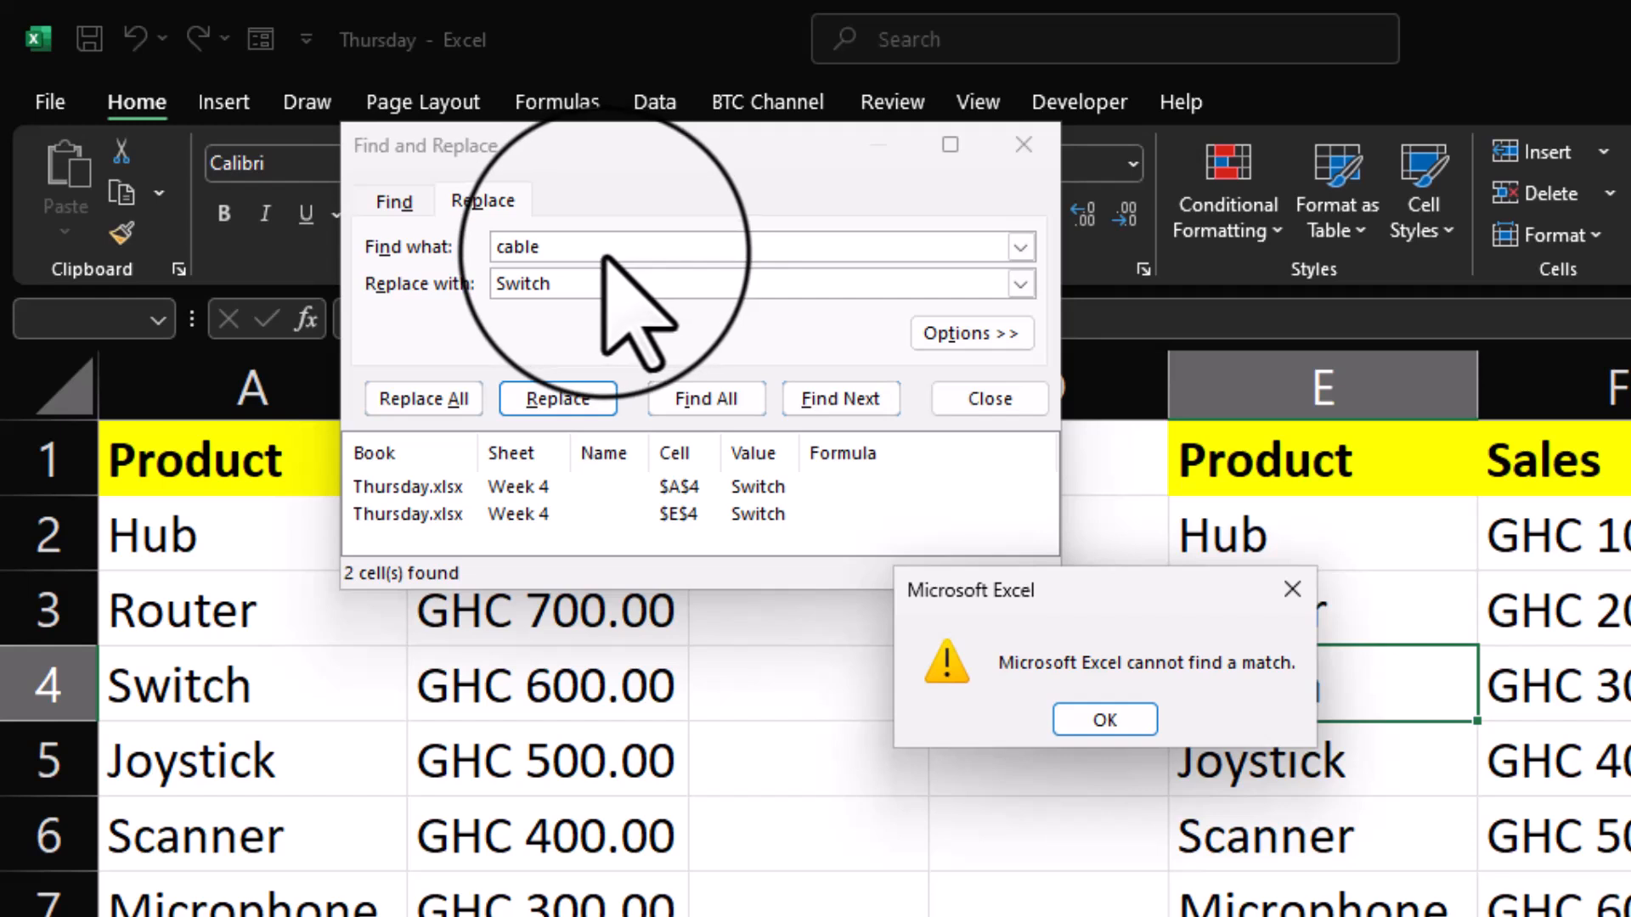
left_click(1062, 720)
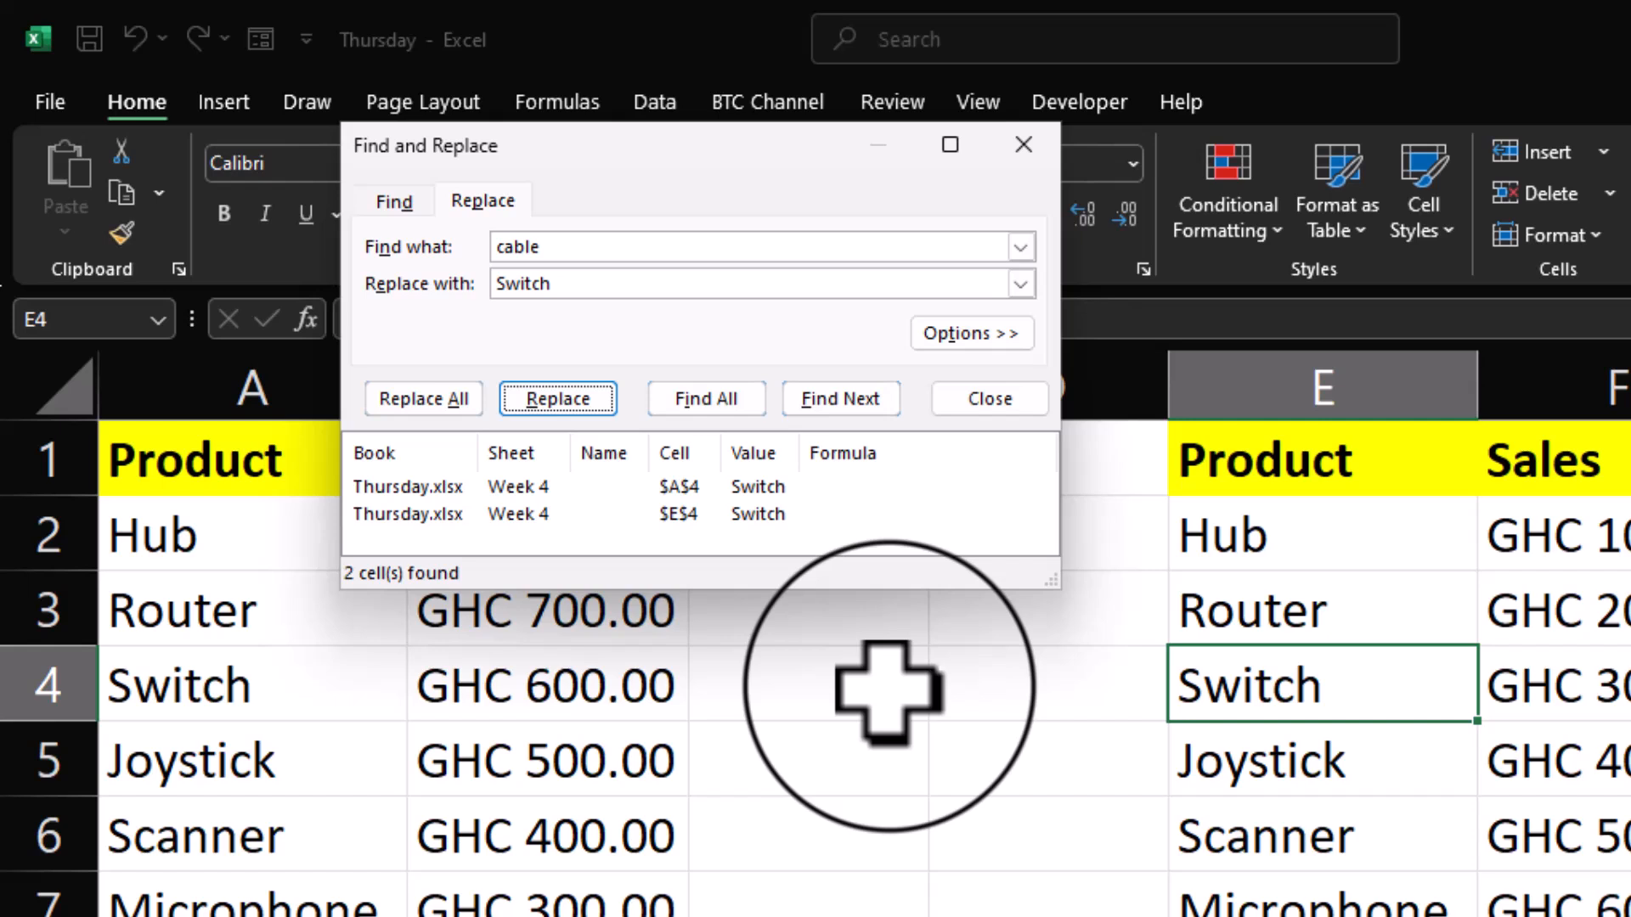
Find all "Hub" cells and replace every occurrence with "Client" in both product tables at once
left_click(590, 257)
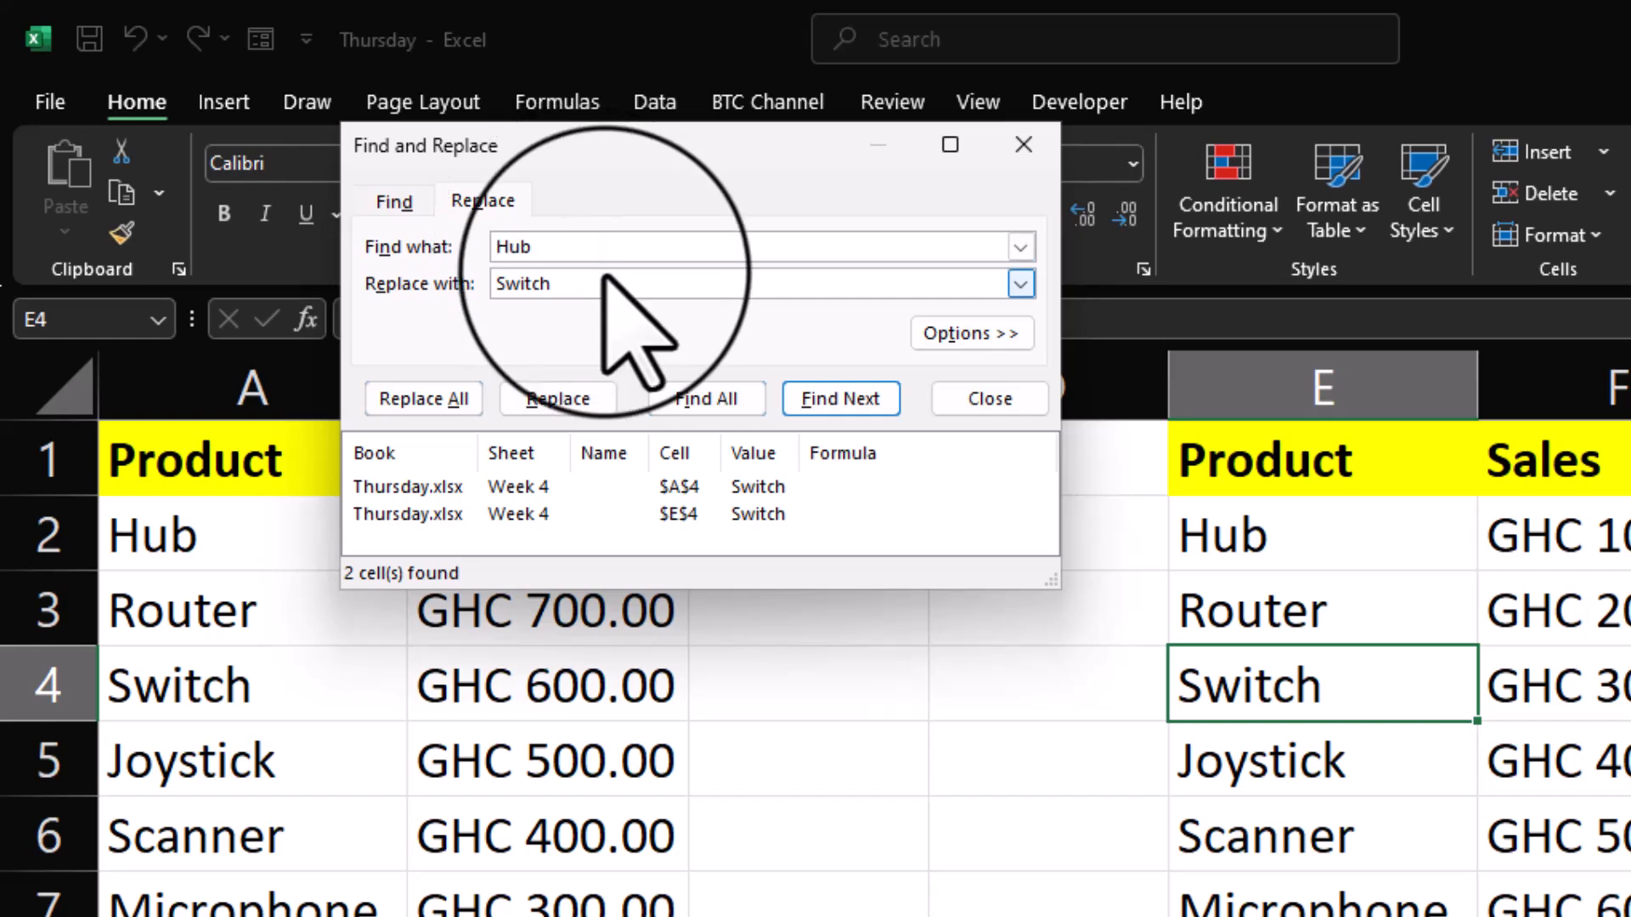
key("Tab")
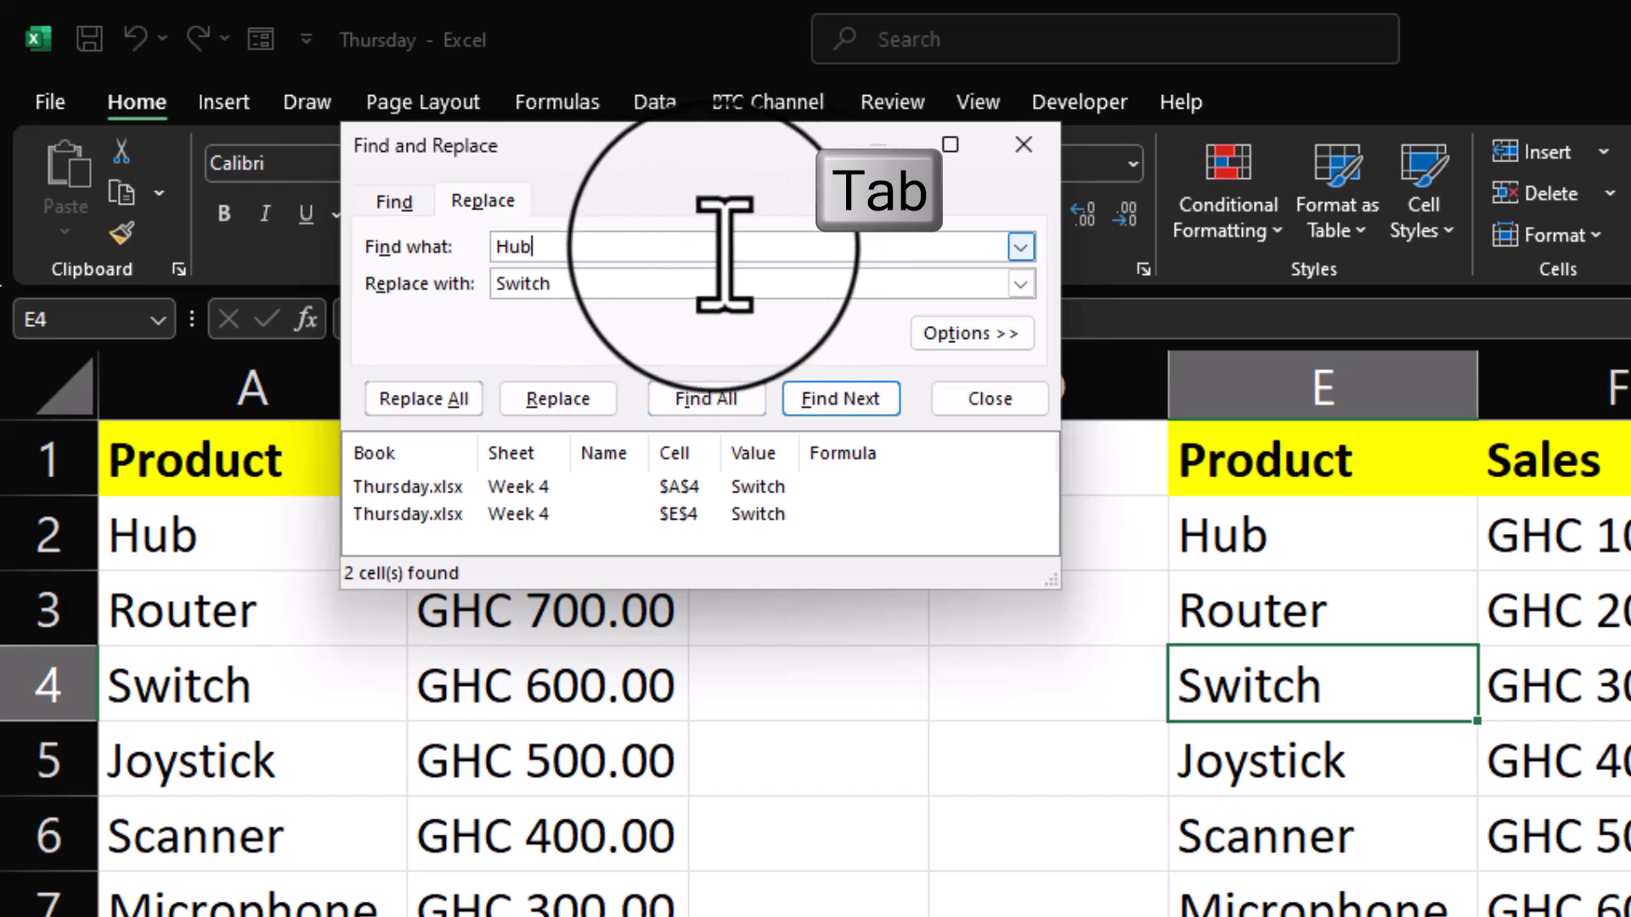
key("Tab")
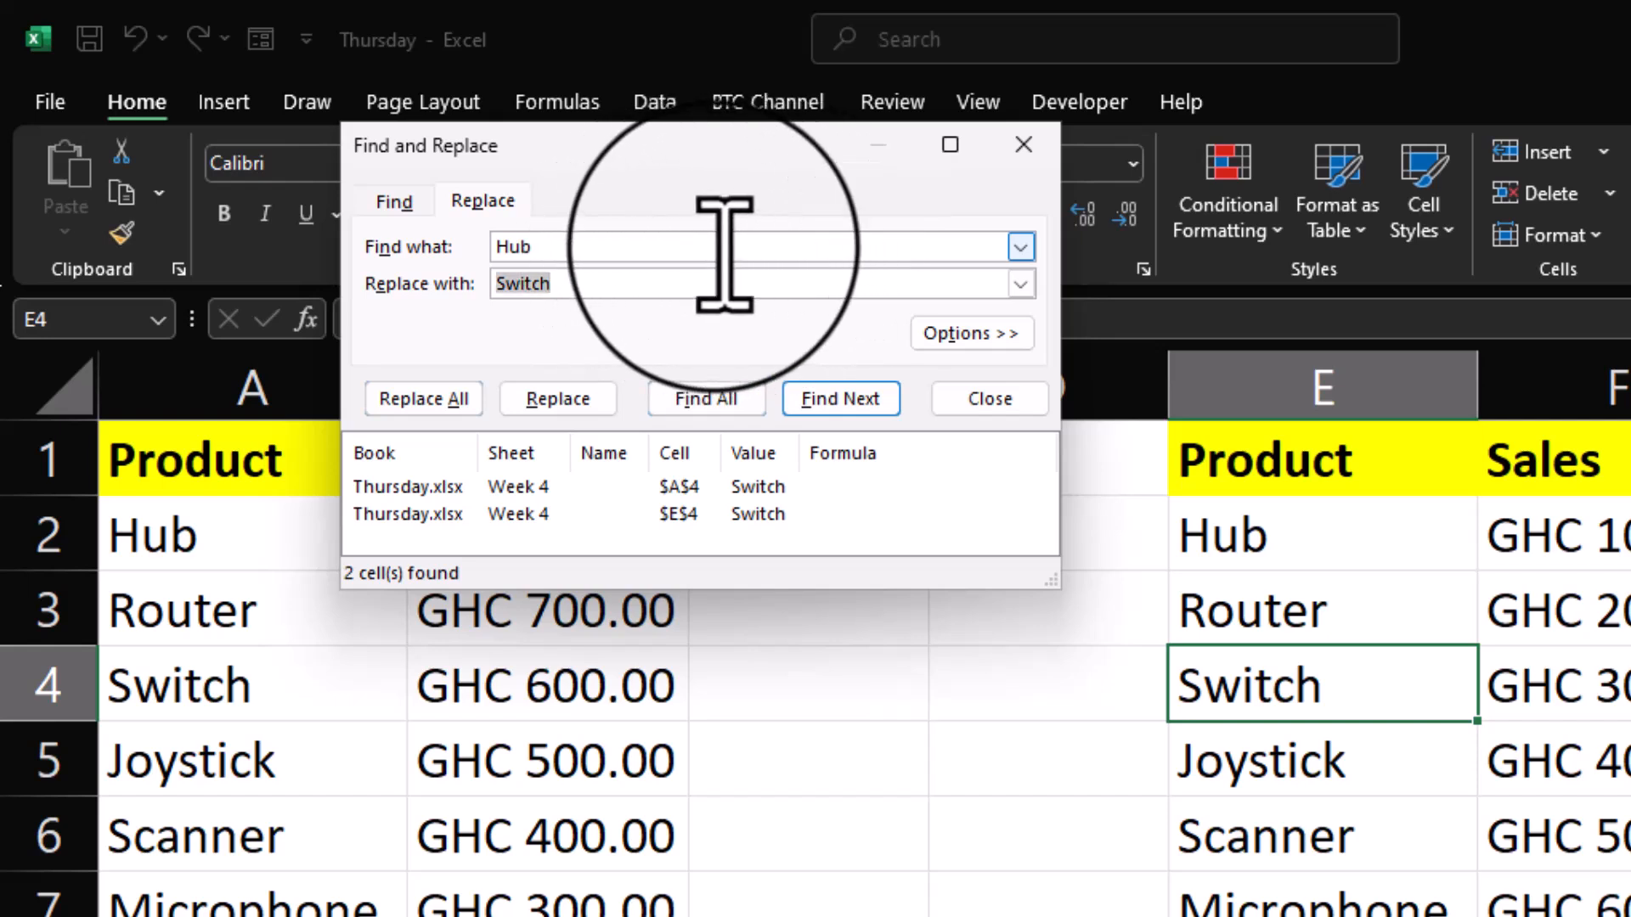
type("Client")
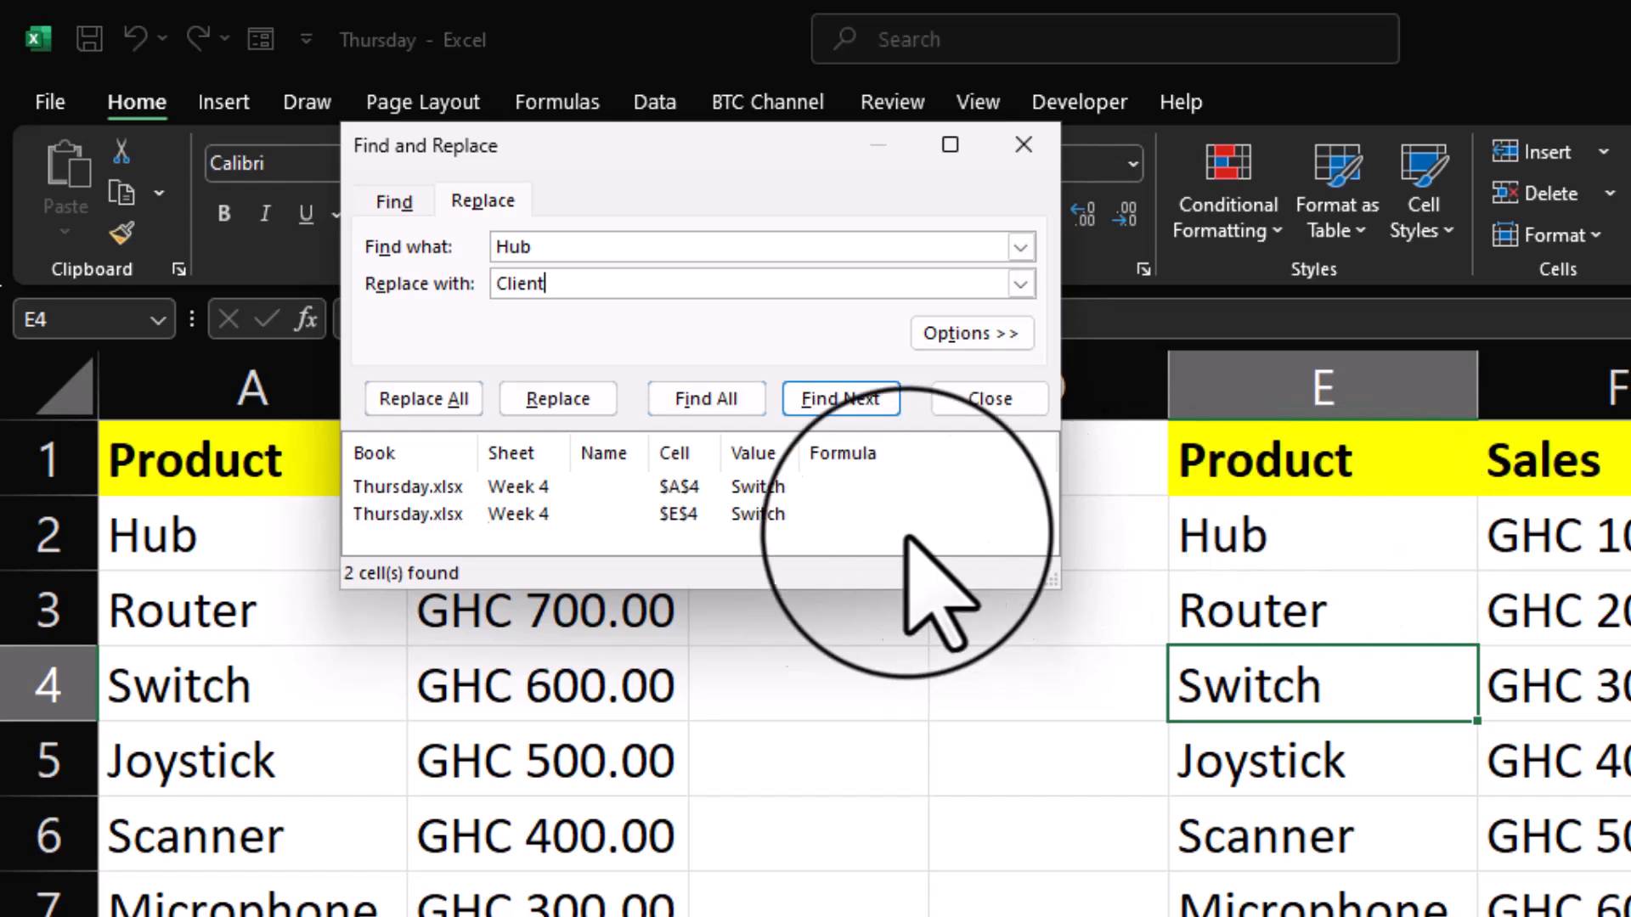
left_click(709, 399)
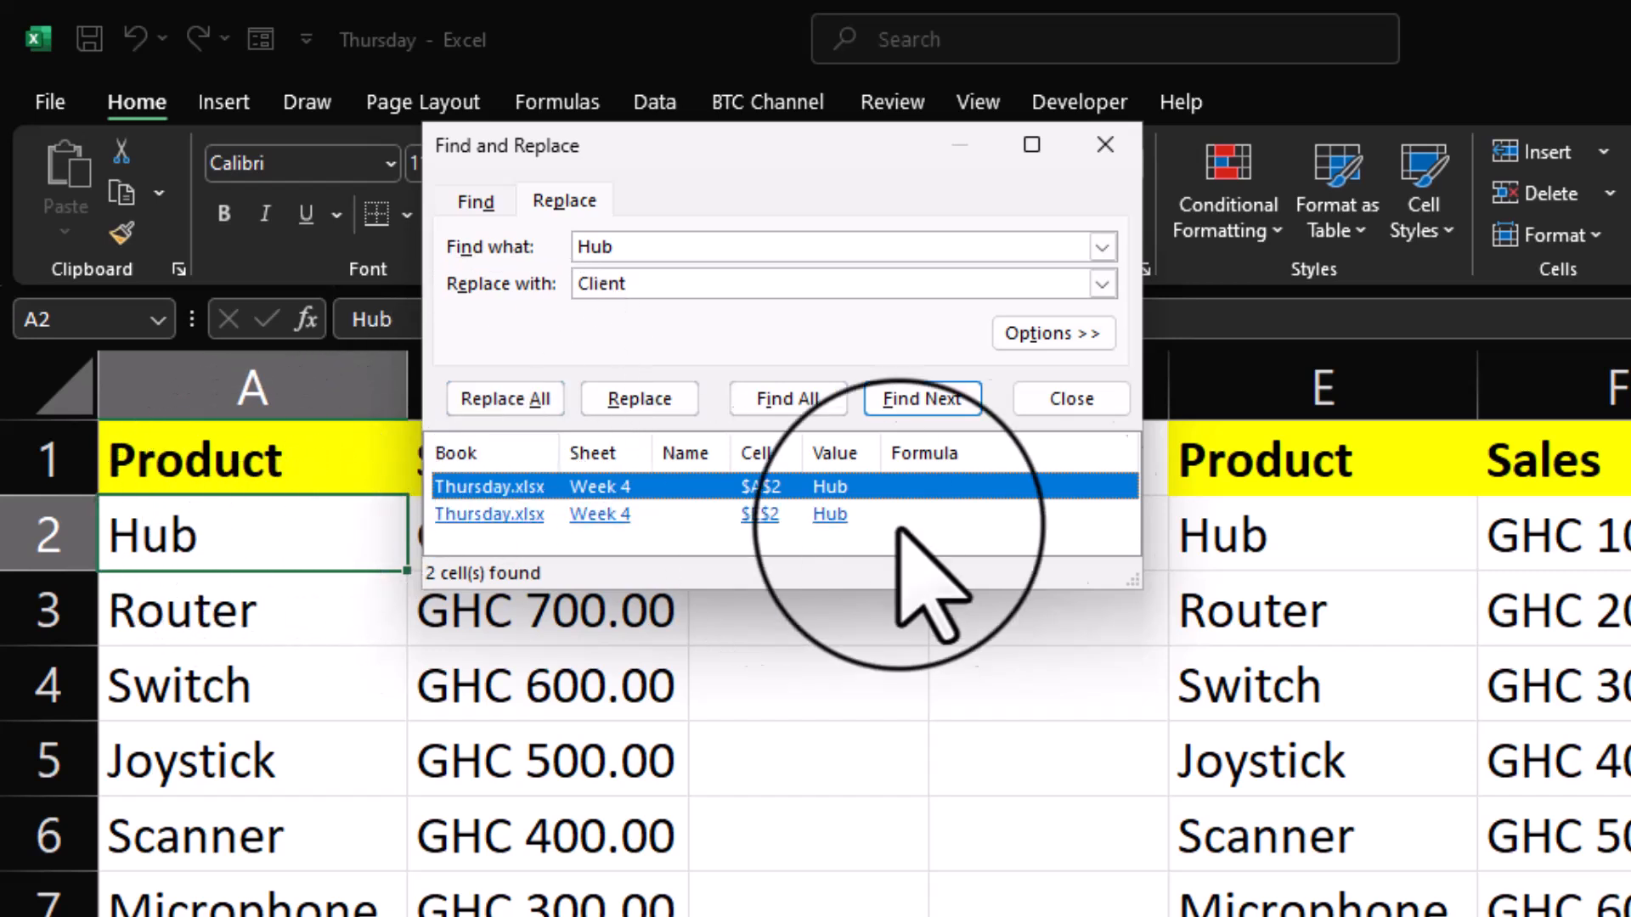
left_click(538, 403)
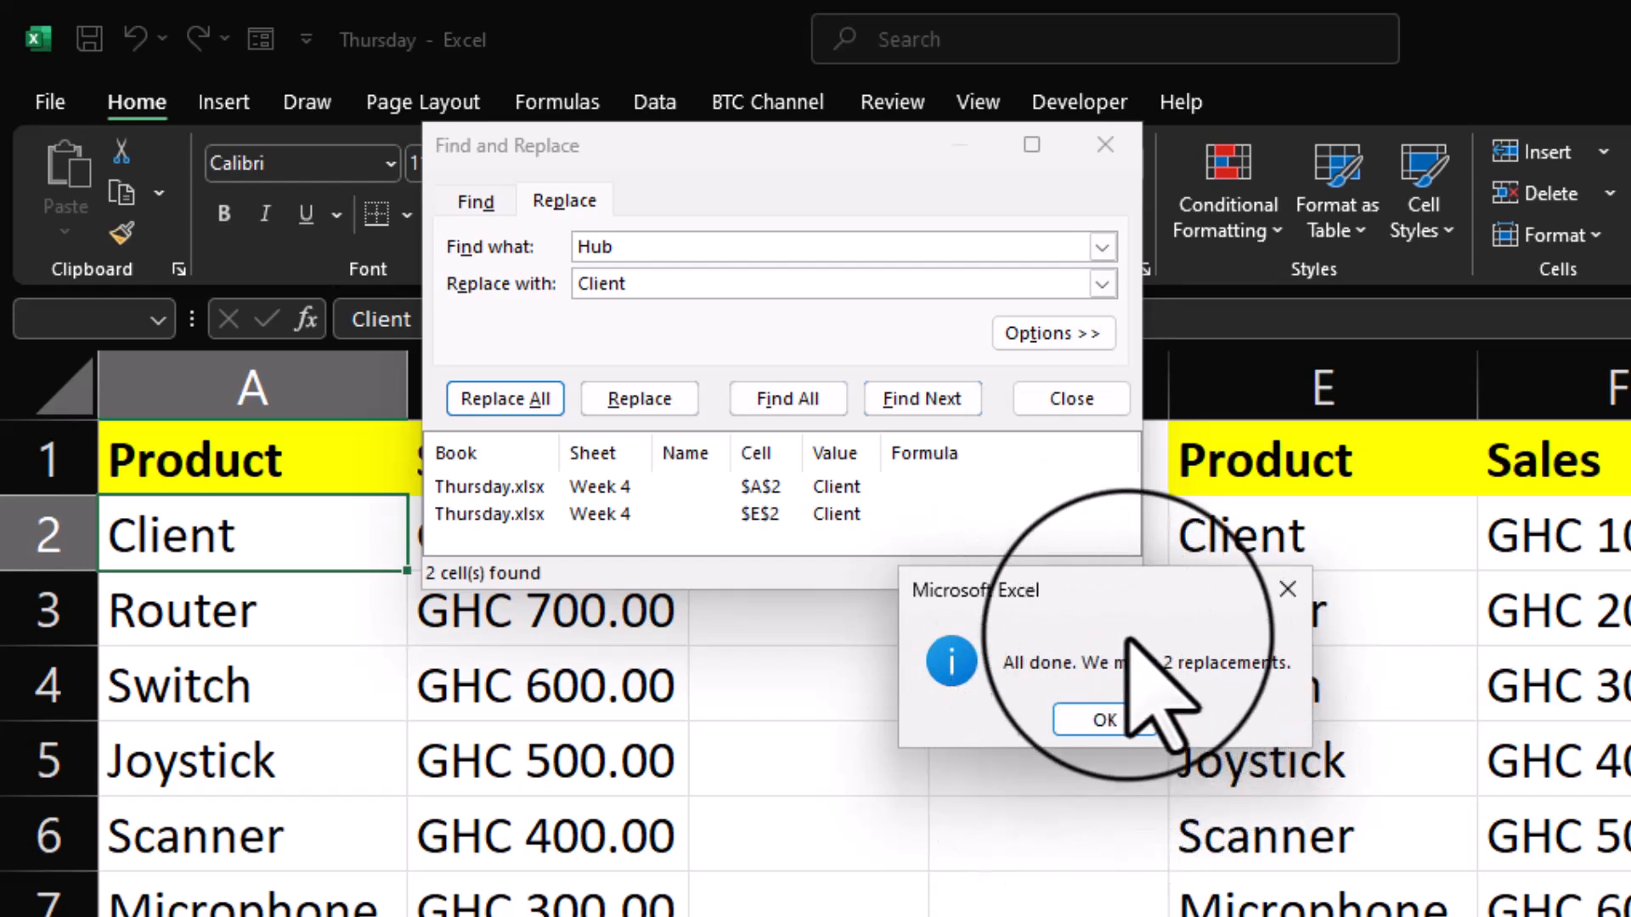
left_click(1090, 722)
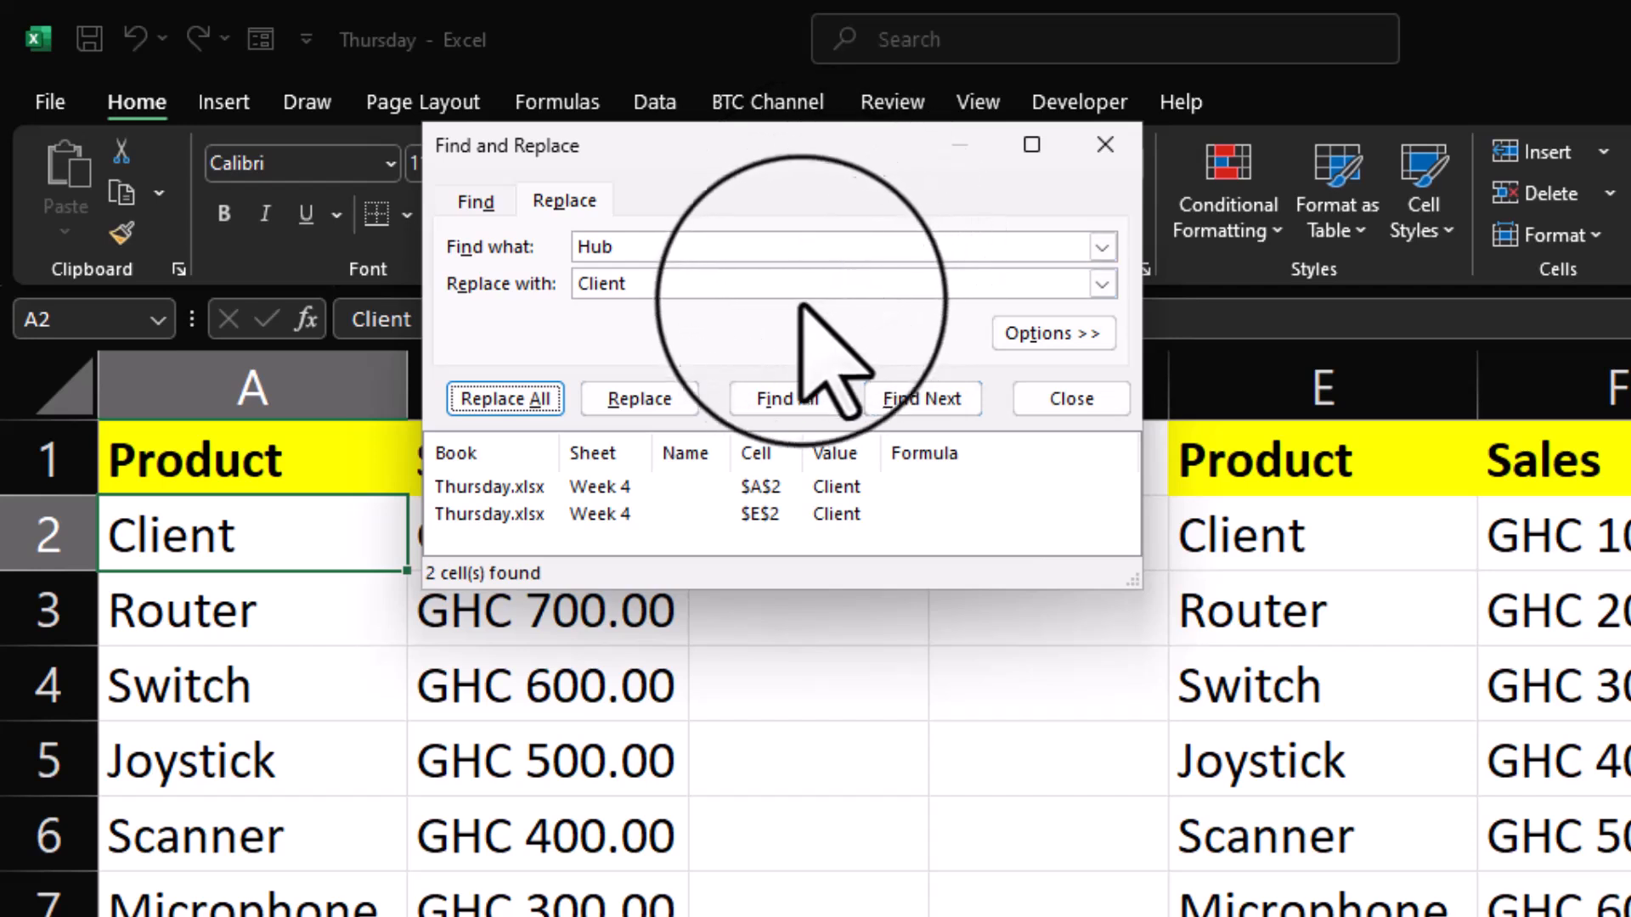
Check the find-only and replace modes of the Find and Replace dialog, and close it
left_click(474, 204)
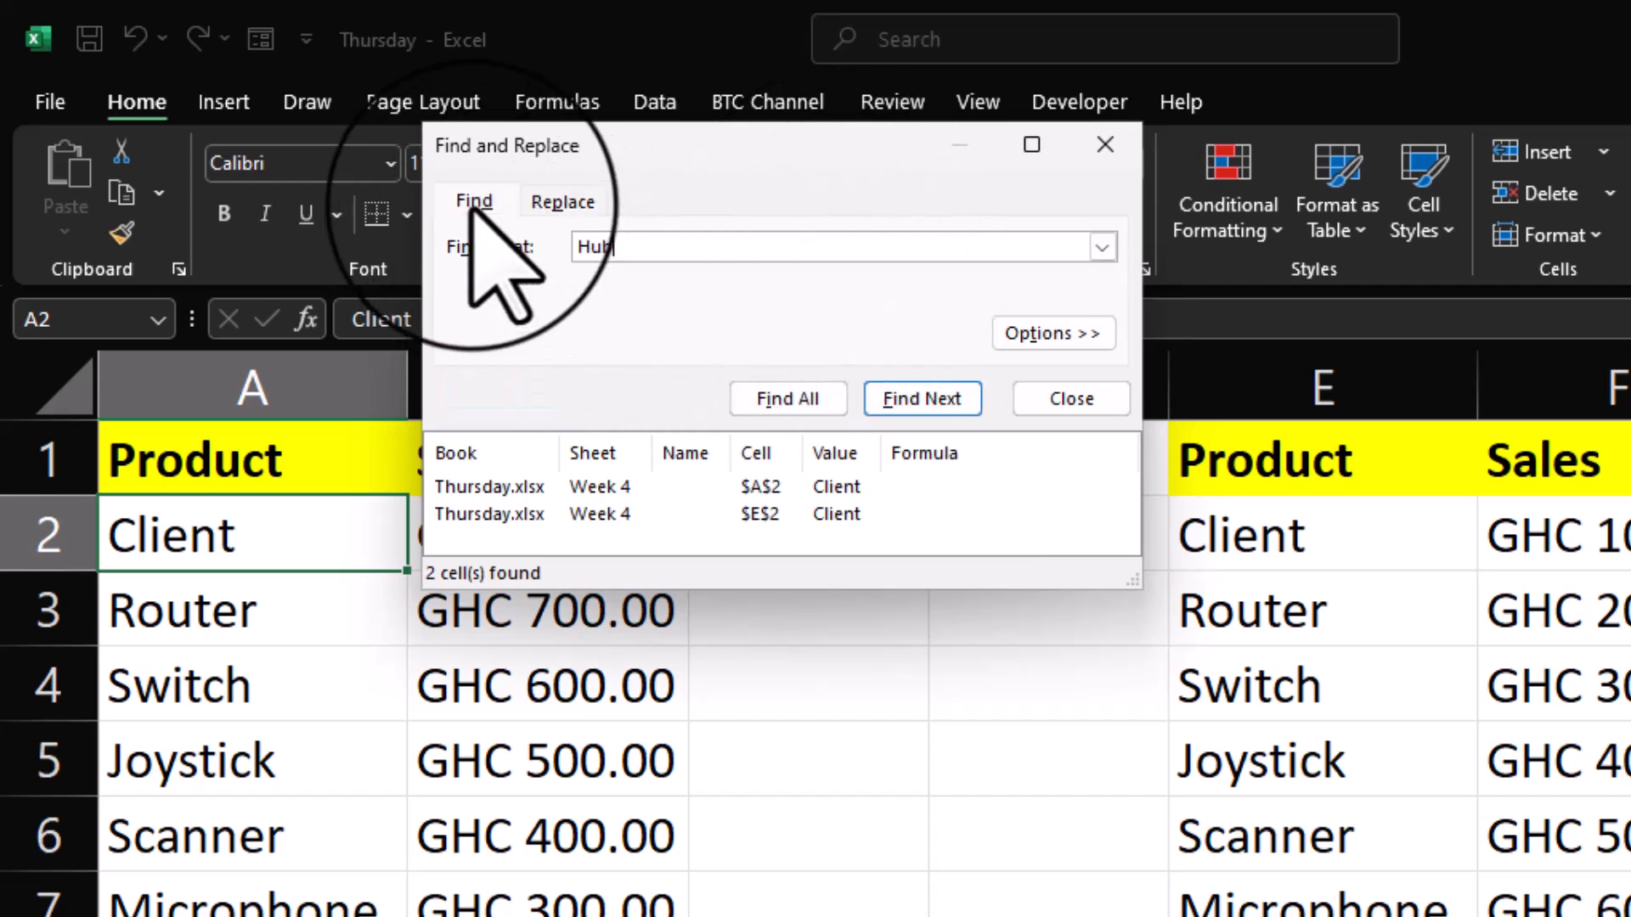
left_click(563, 204)
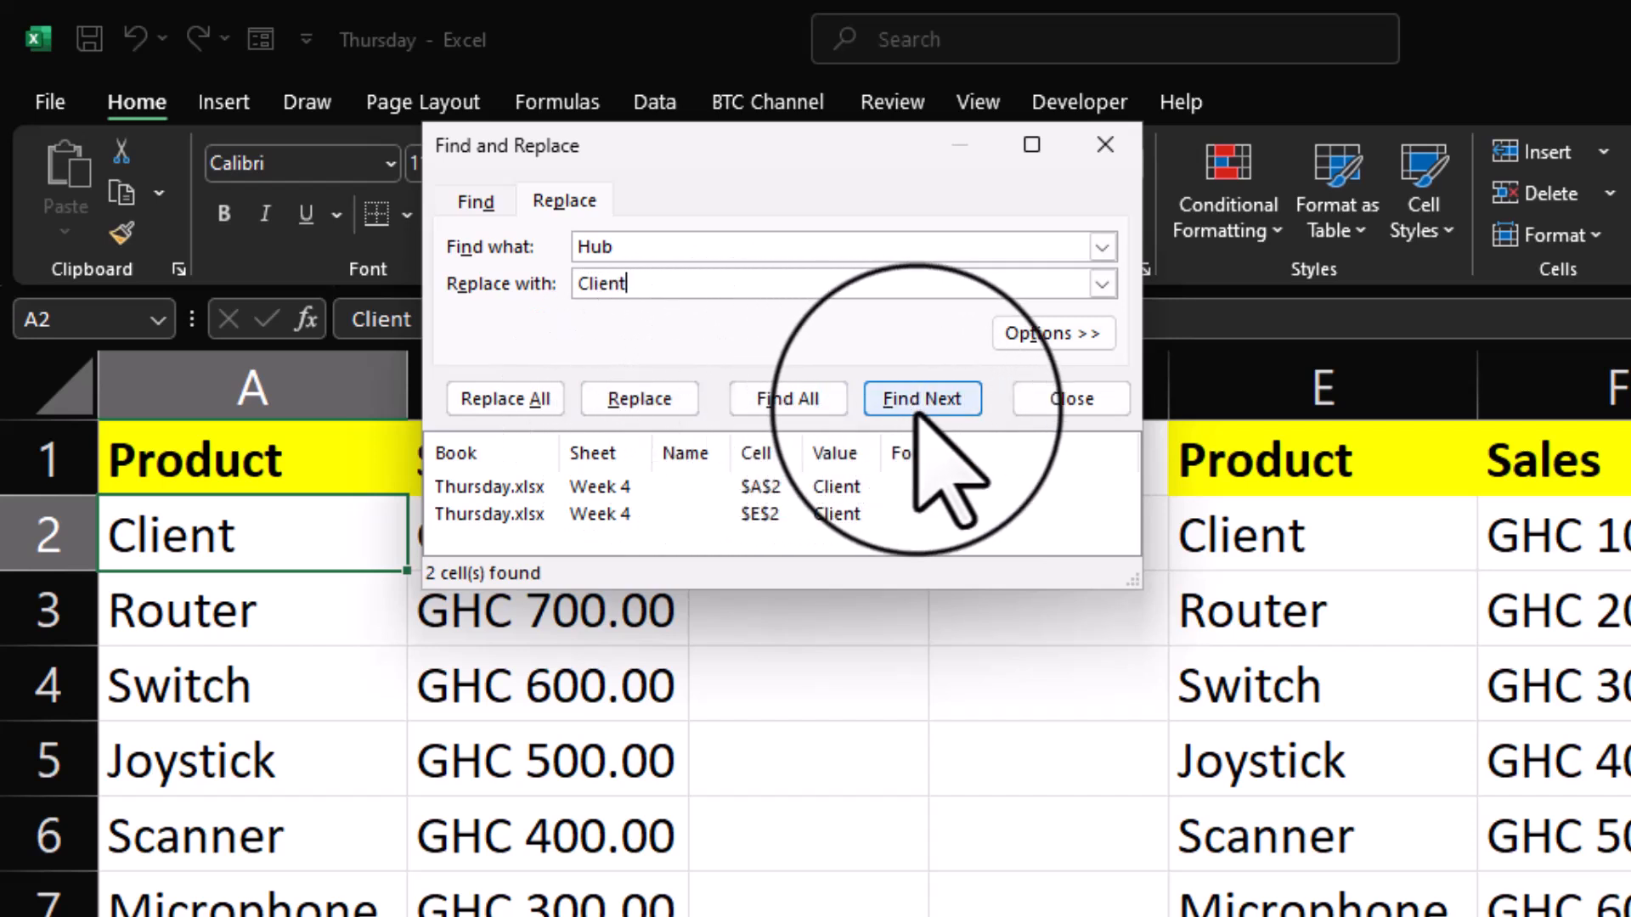
left_click(1053, 401)
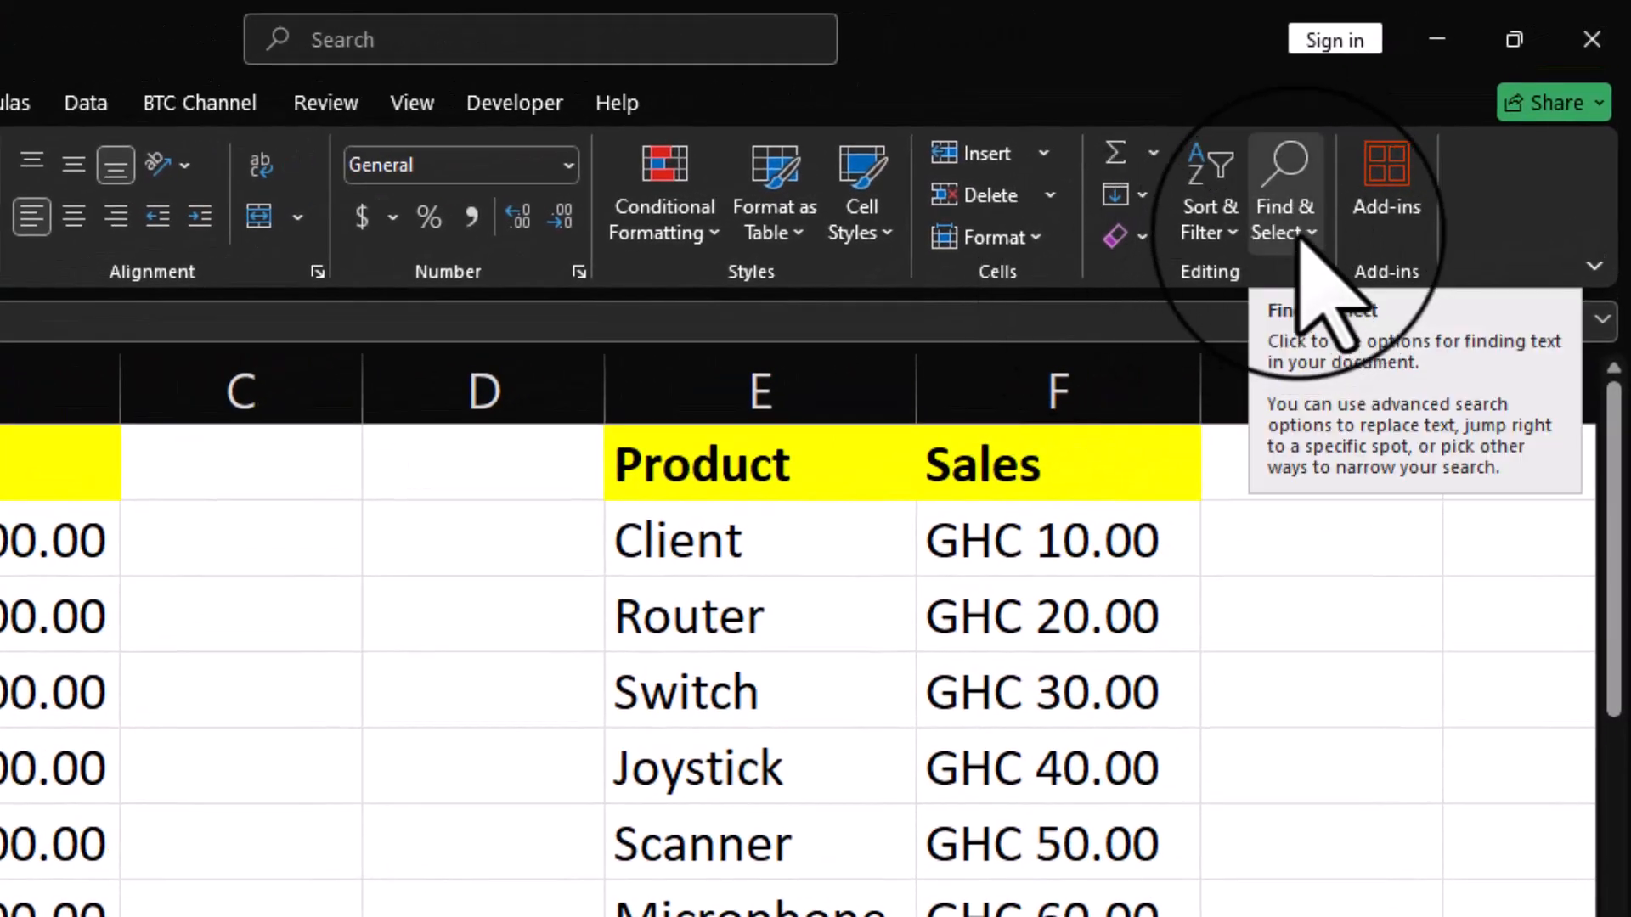
Reopen Find and Replace in replace mode and move the dialog clear of the first product table
left_click(1293, 236)
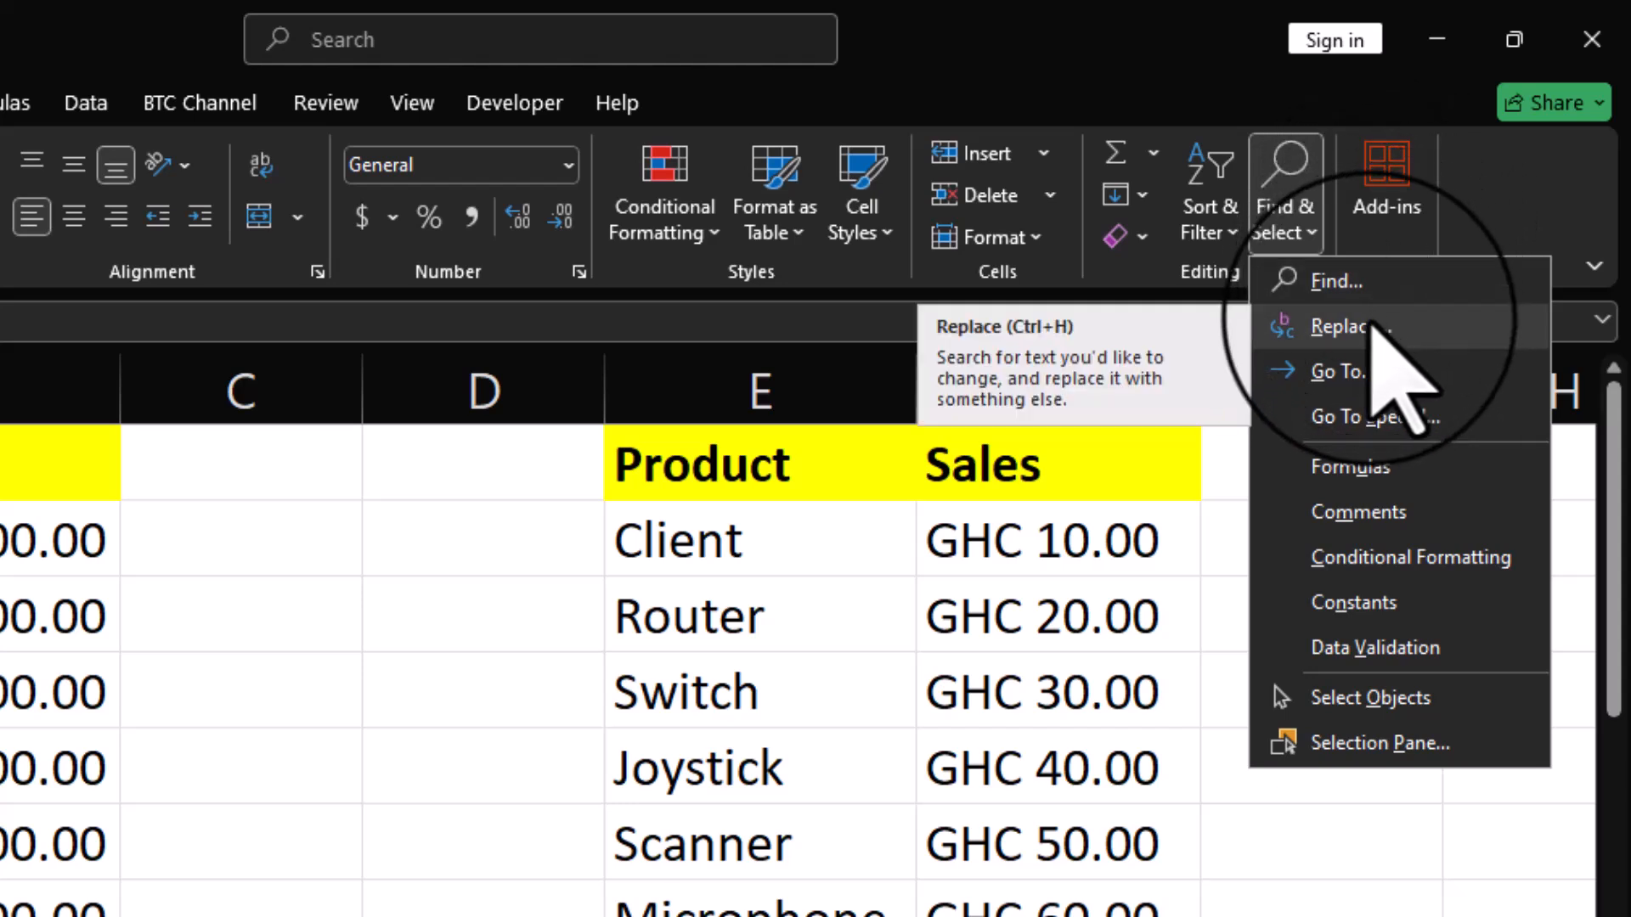
left_click(1340, 327)
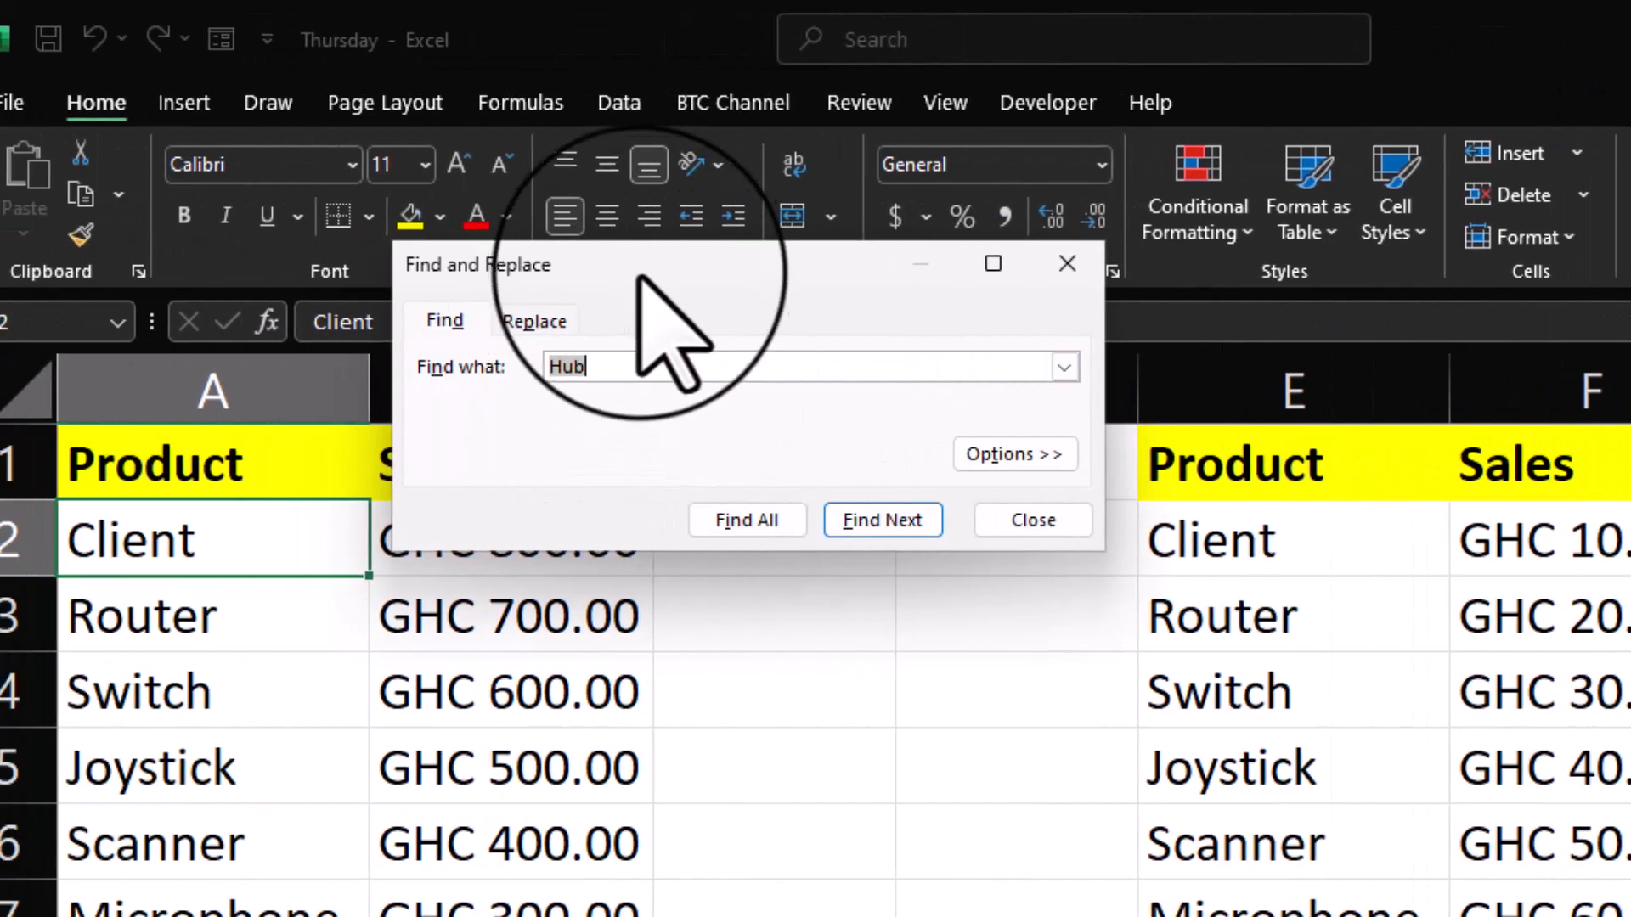
left_click_drag(640, 270, 827, 285)
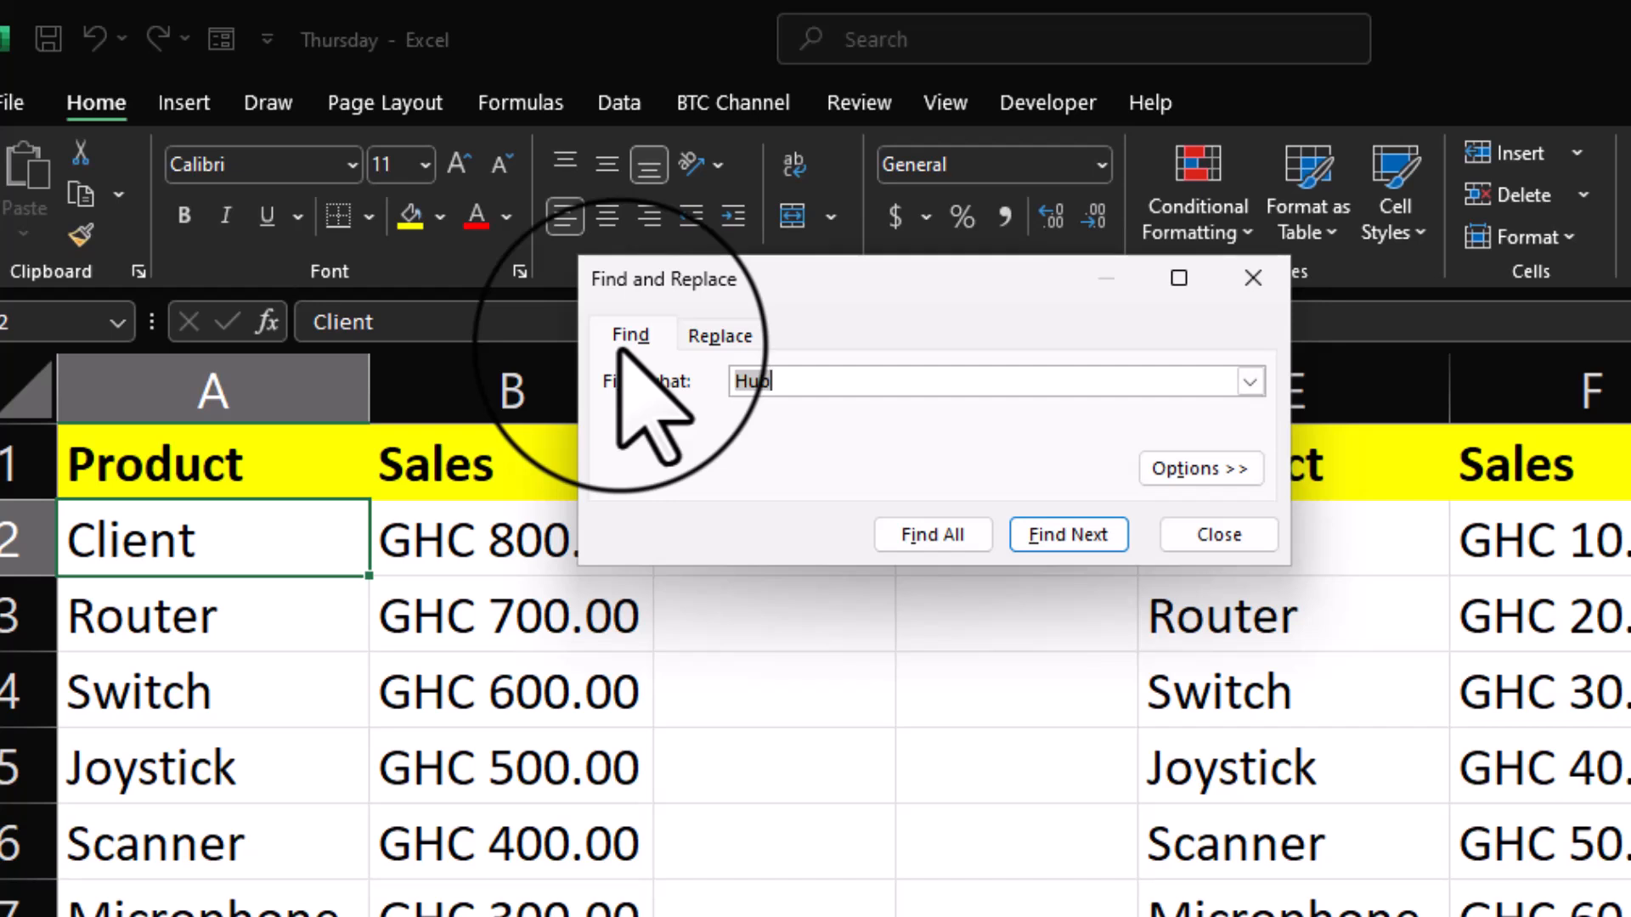
left_click(703, 335)
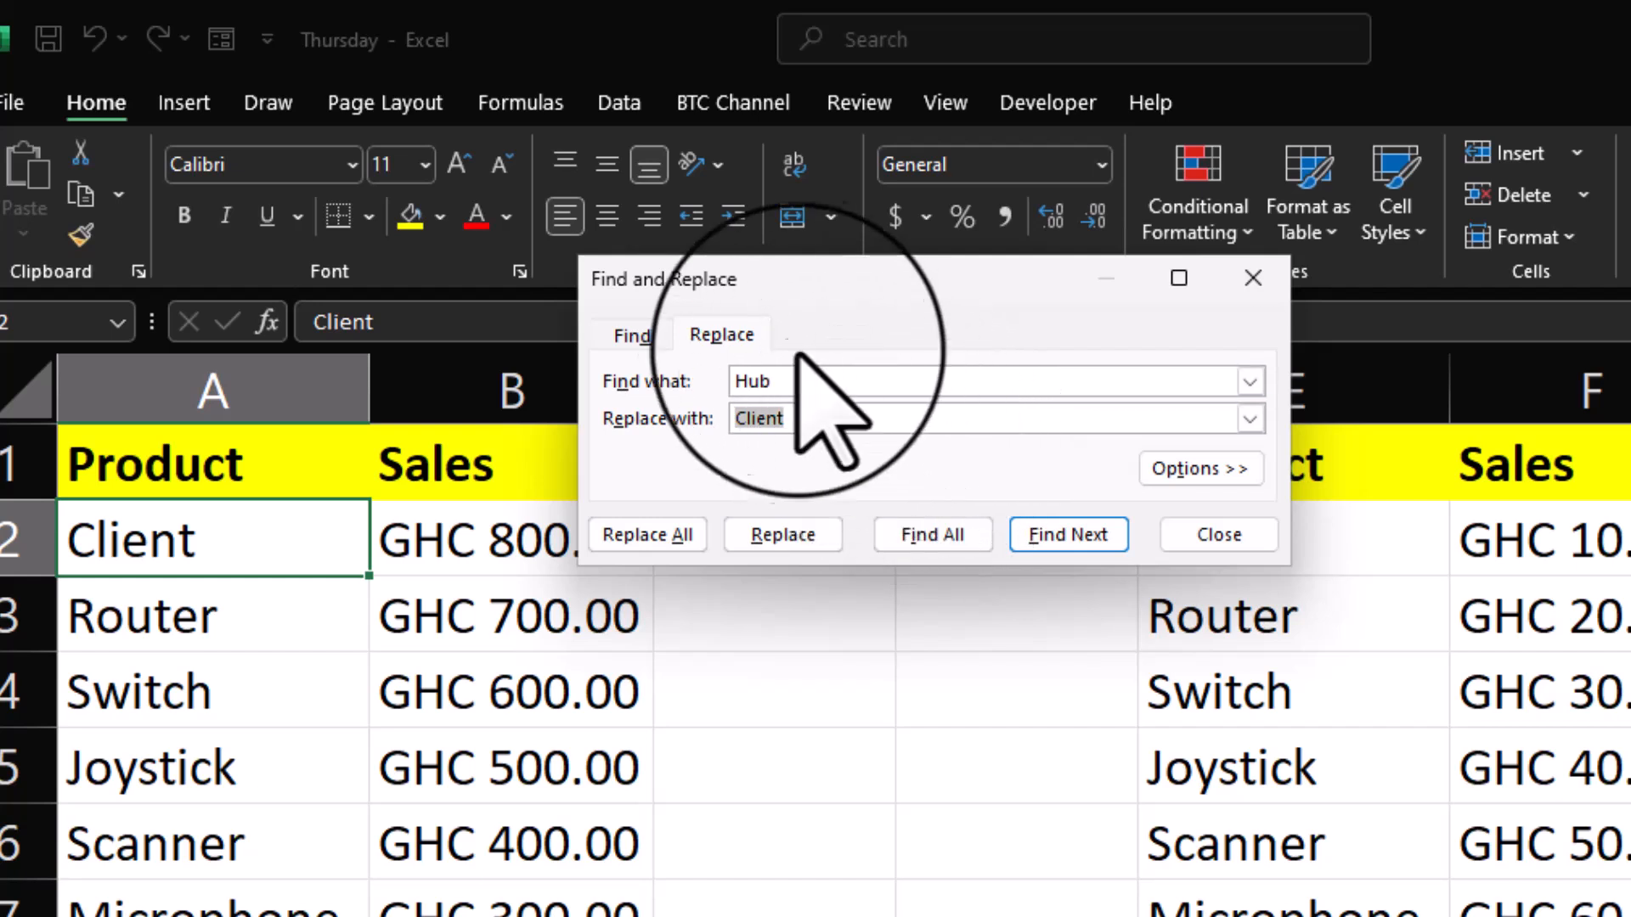
left_click_drag(870, 286, 1089, 367)
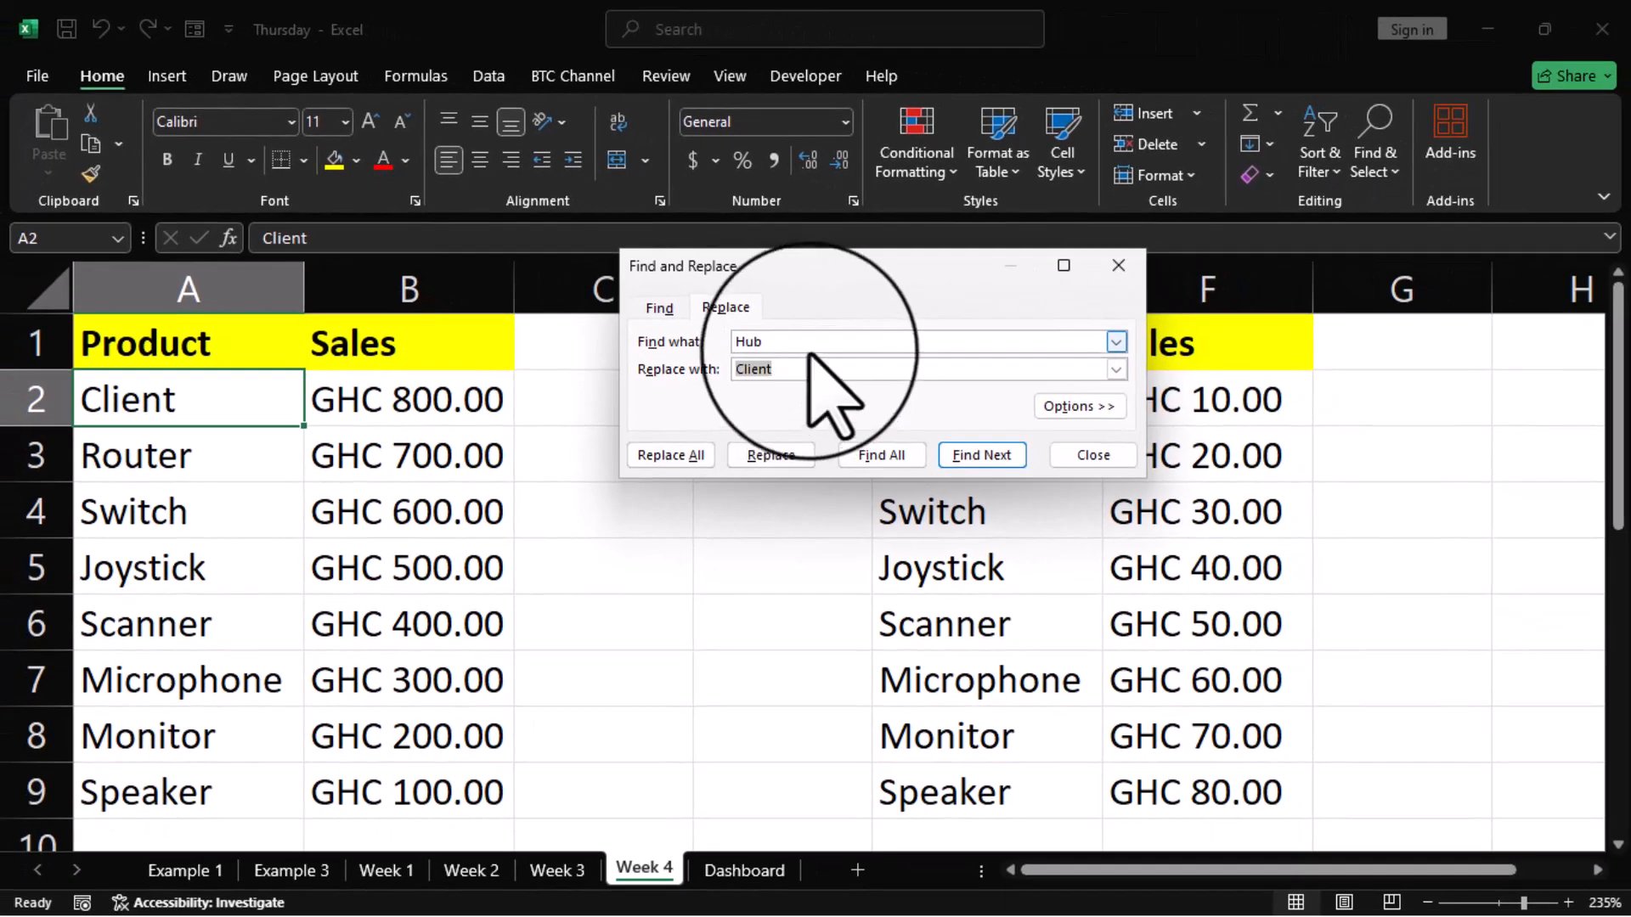
Set the search text to "Scanner" and the replacement text to "Server"
left_click(1063, 463)
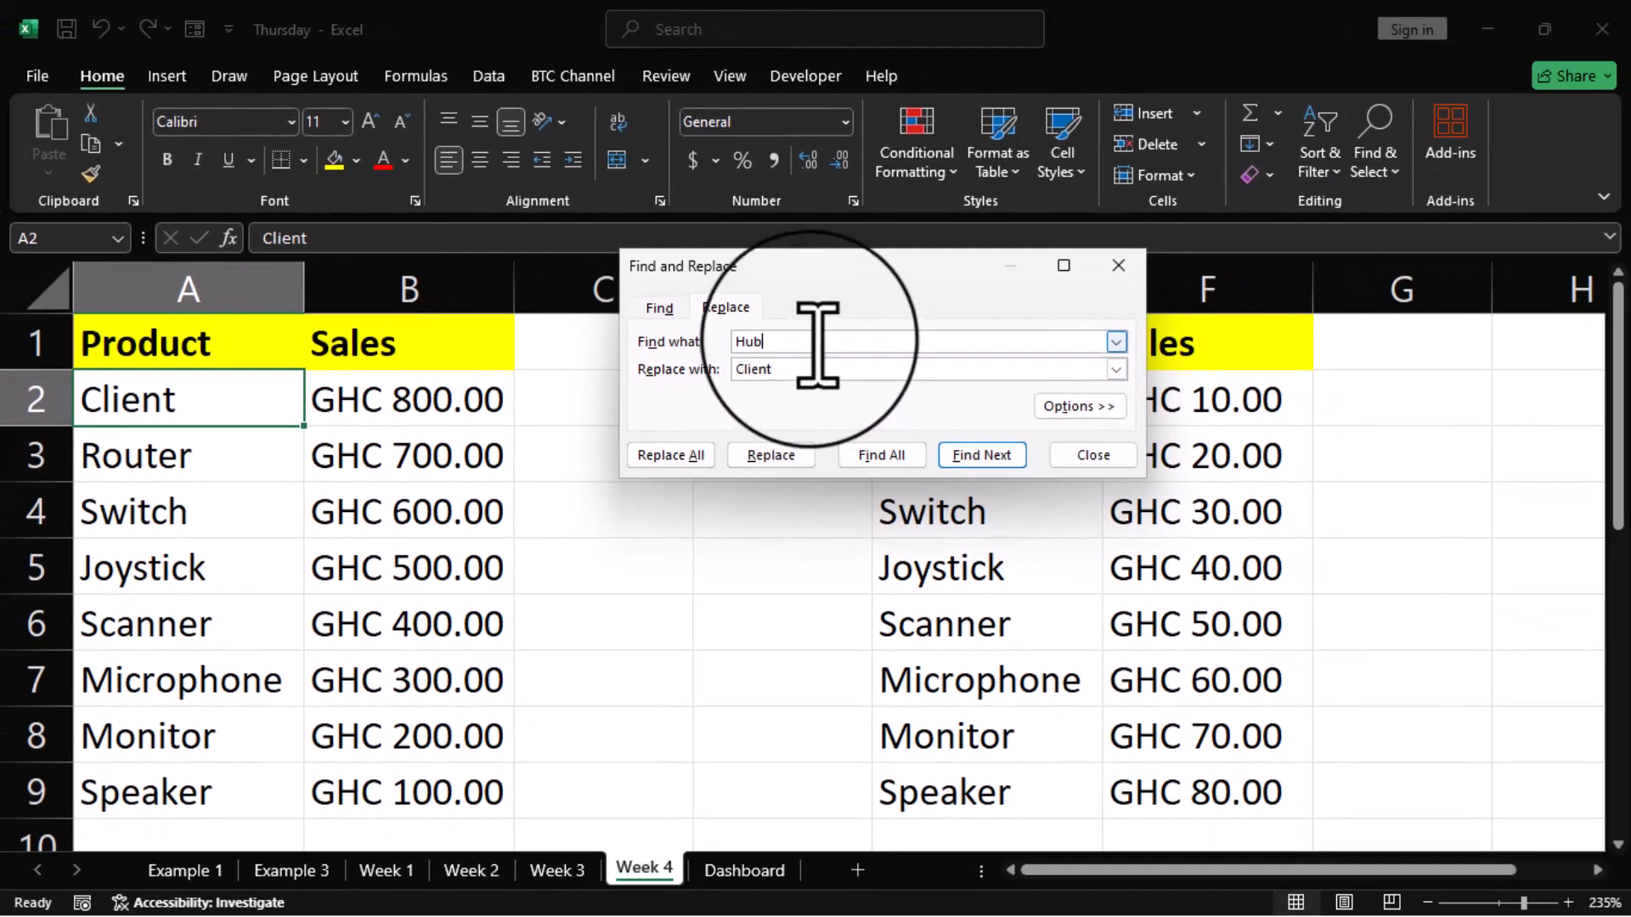
key("BackSpace")
key("BackSpace")
key("BackSpace")
type("Scanner")
key("Tab")
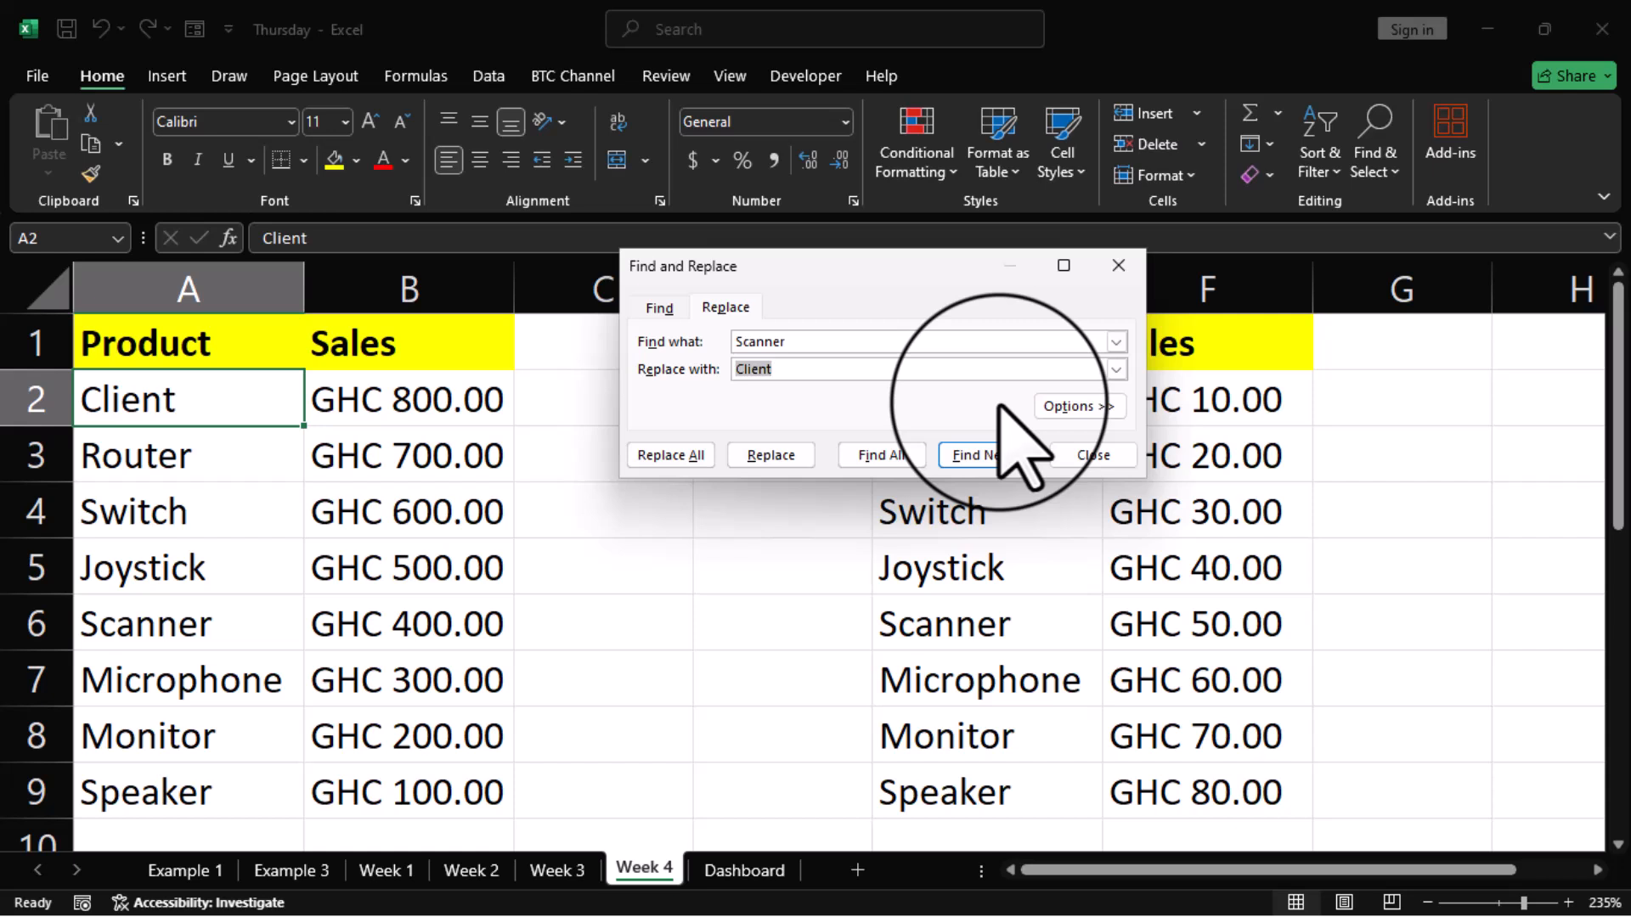
type("Server")
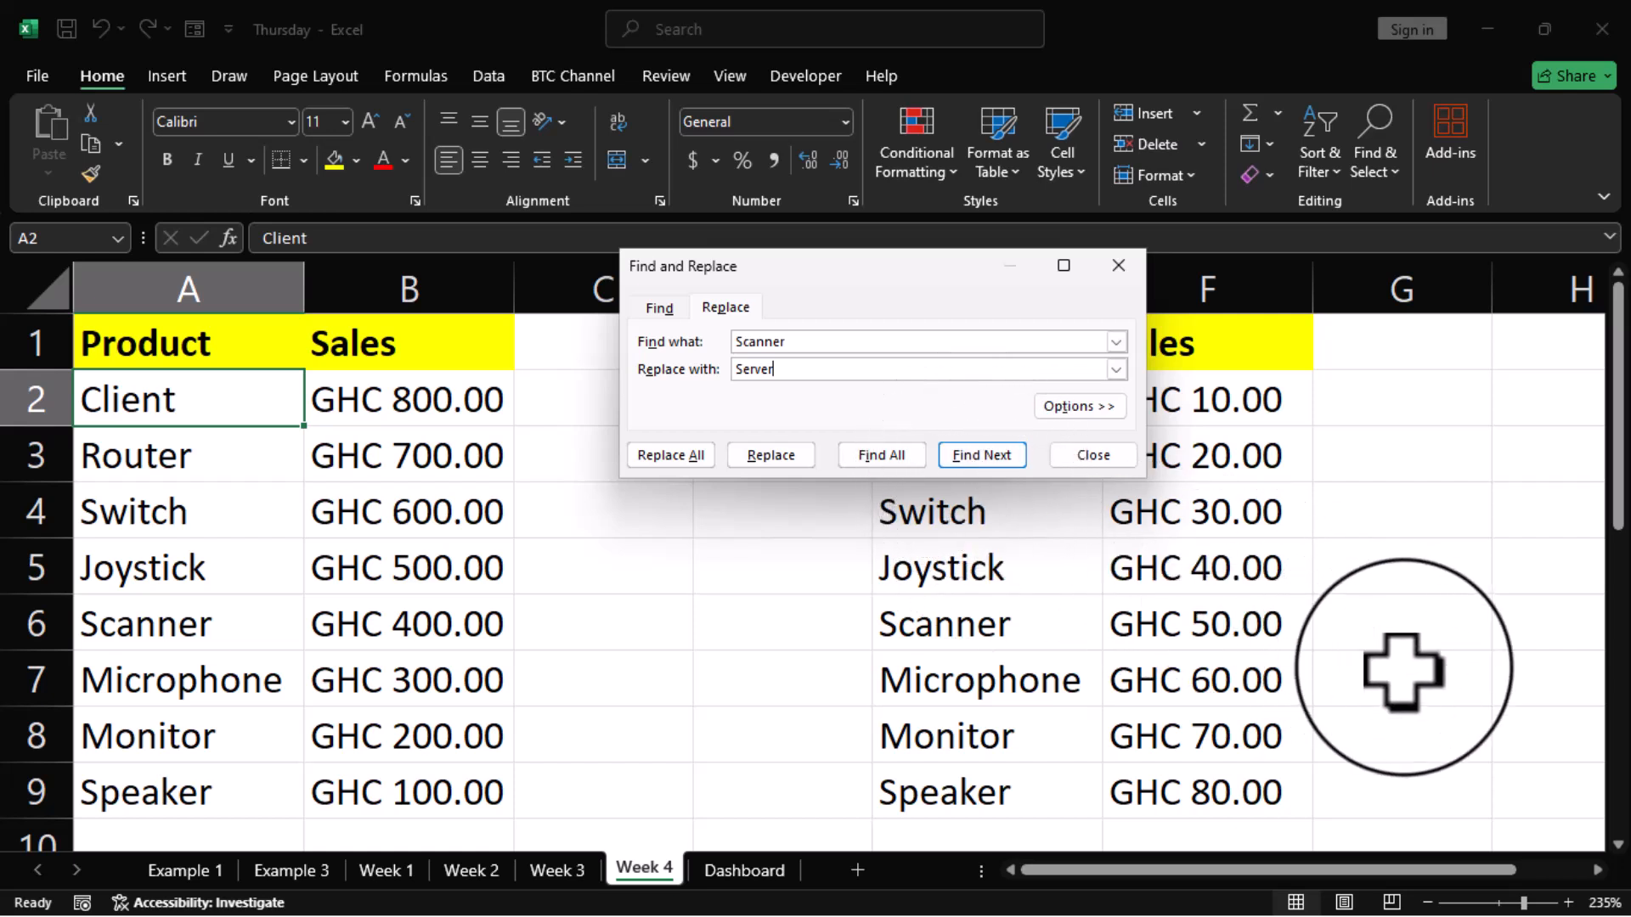
Cycle repeatedly through the "Scanner" matches in both product tables one at a time
key("alt+f")
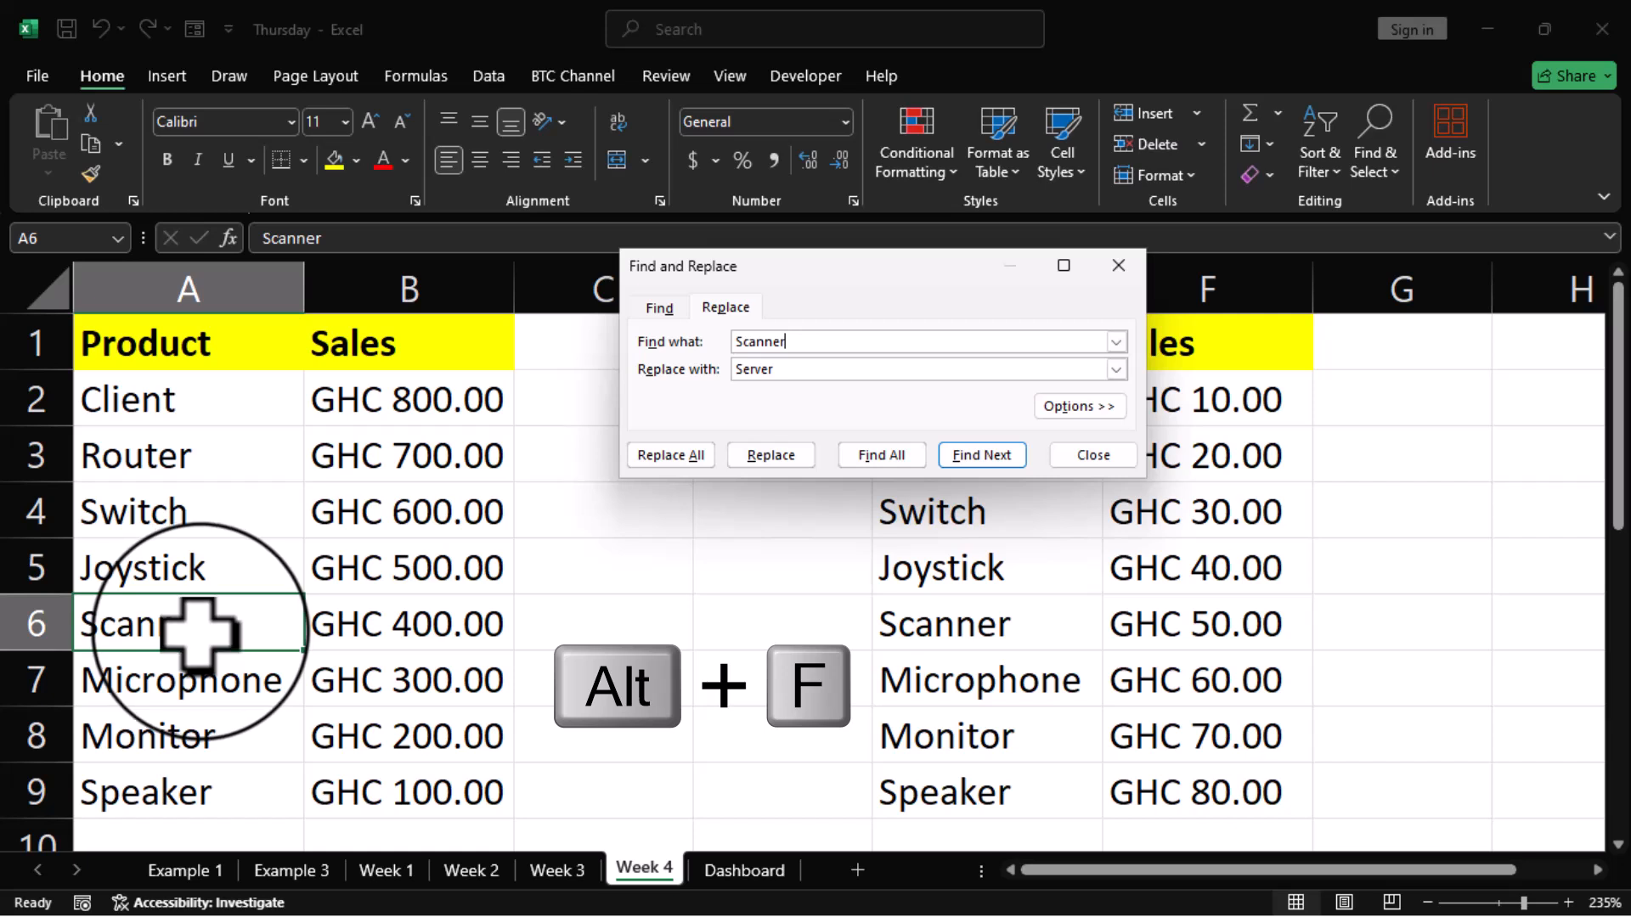
key("Return")
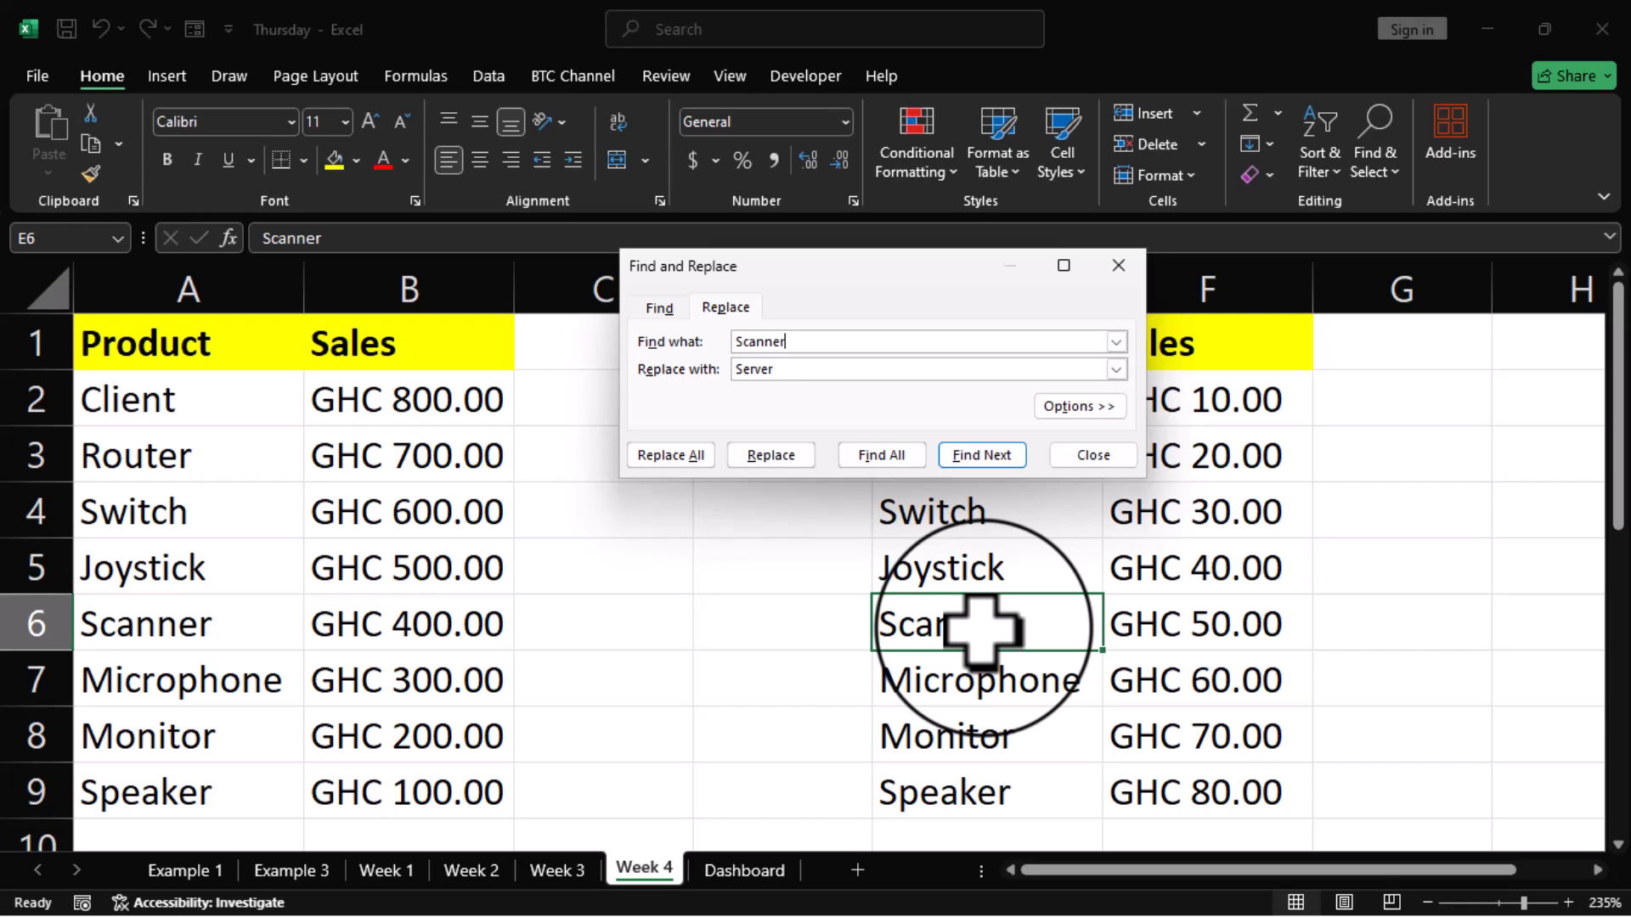
key("alt+f")
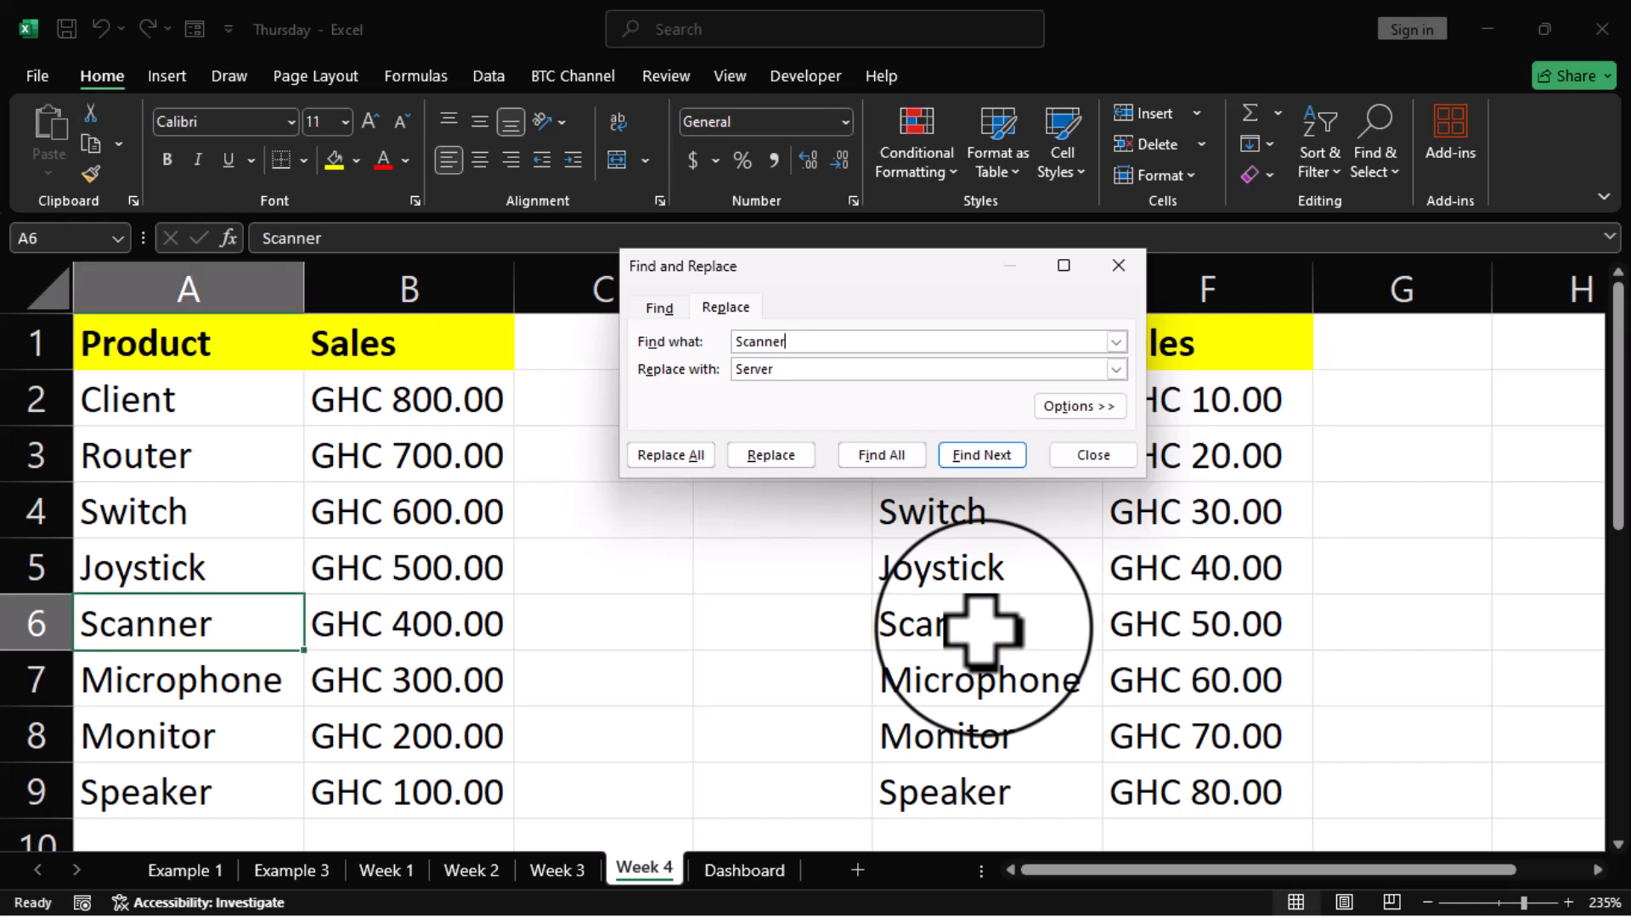
key("alt+f")
key("alt+f")
key("alt+f")
key("alt+f")
key("alt+f")
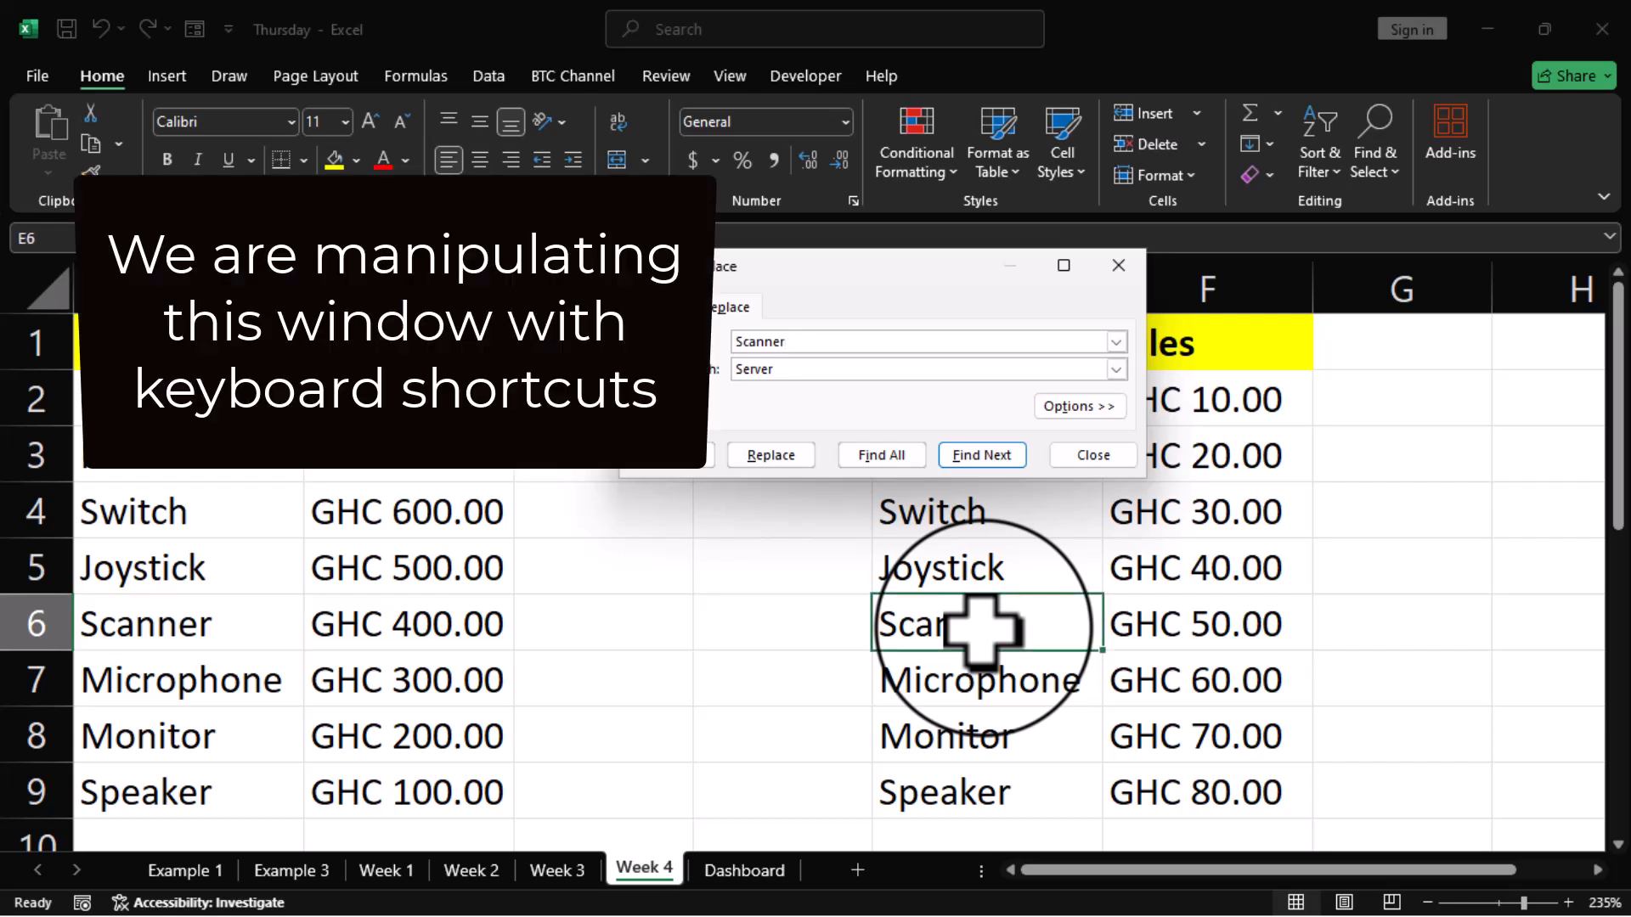
key("alt+f")
key("alt+f")
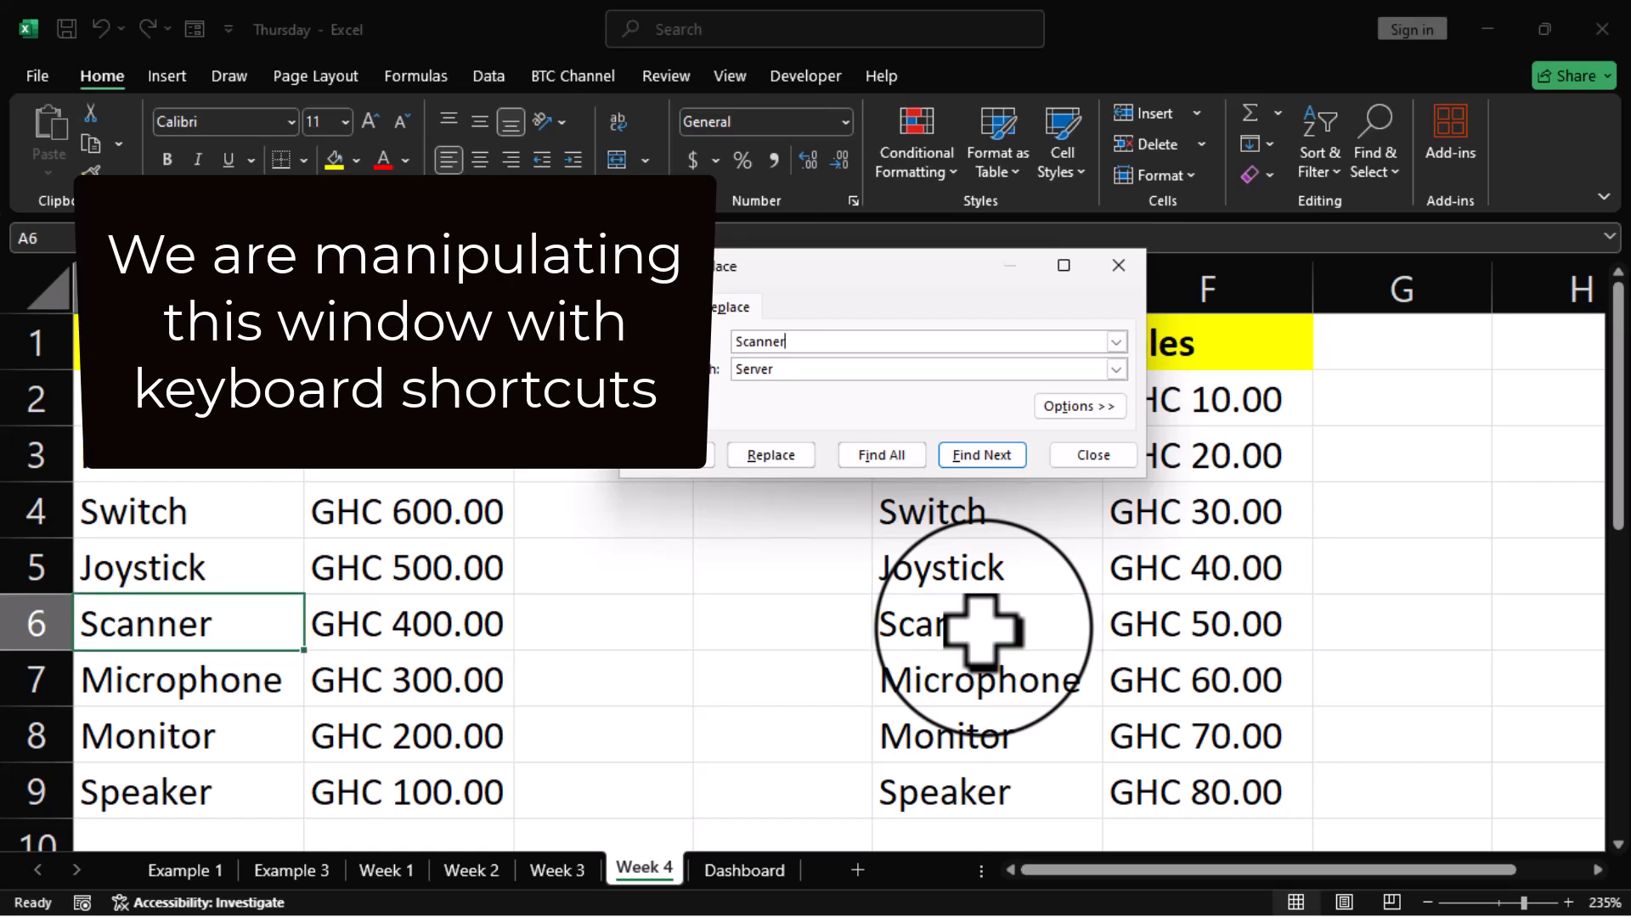
key("alt+f")
key("alt+f")
key("alt+f")
List all "Scanner" matches and replace them with "Server" one at a time in both tables
key("alt+i")
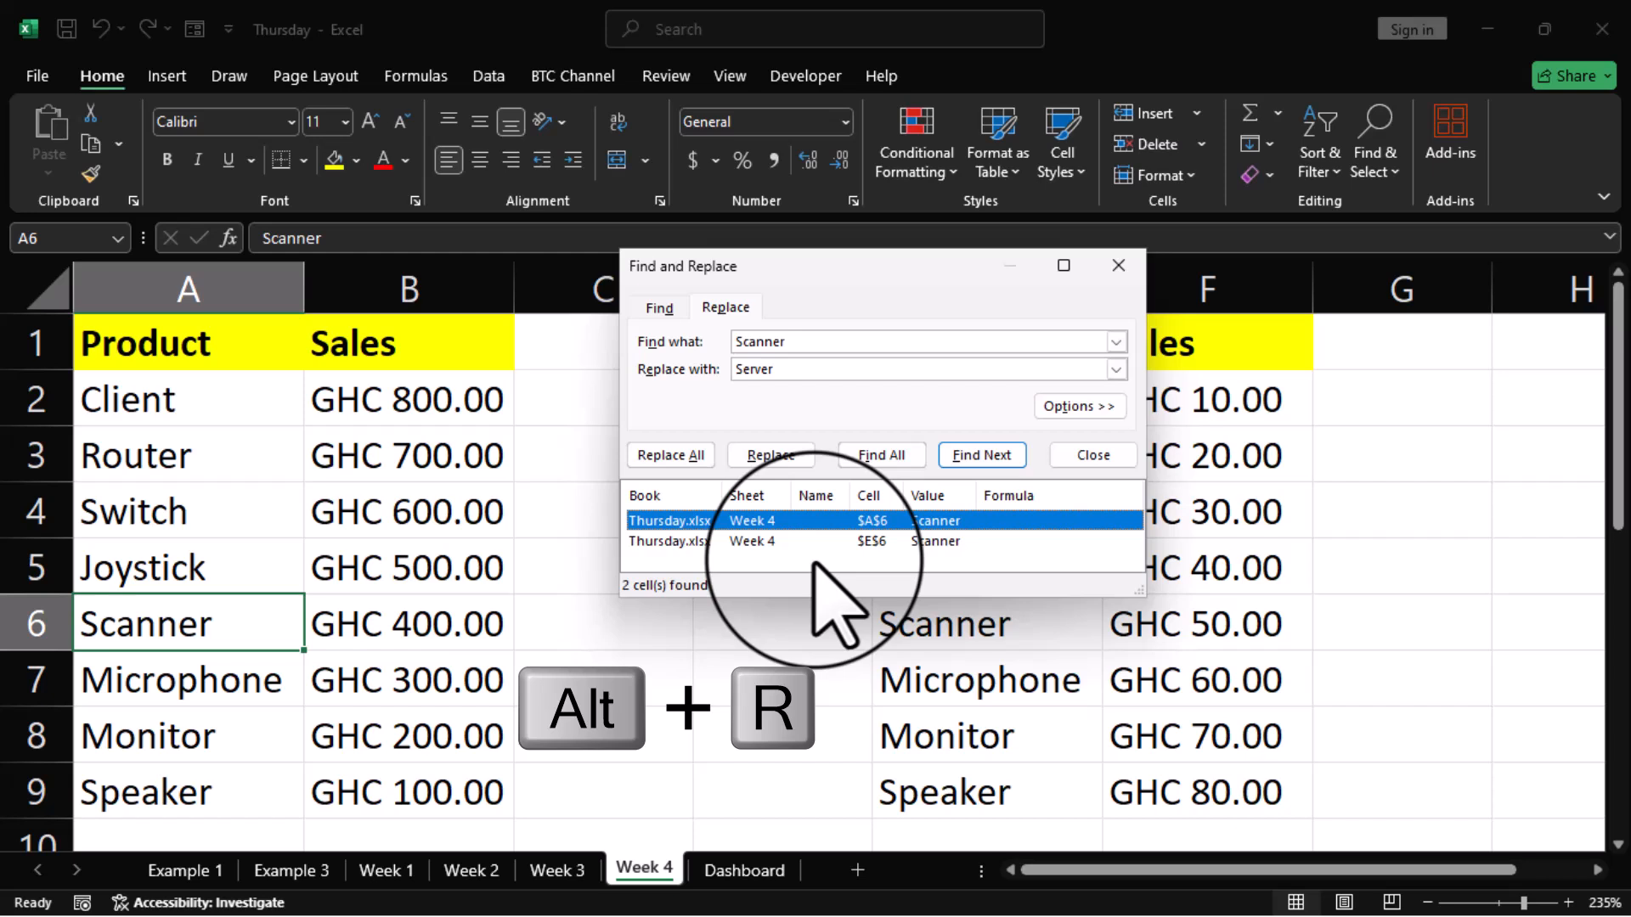
key("alt+r")
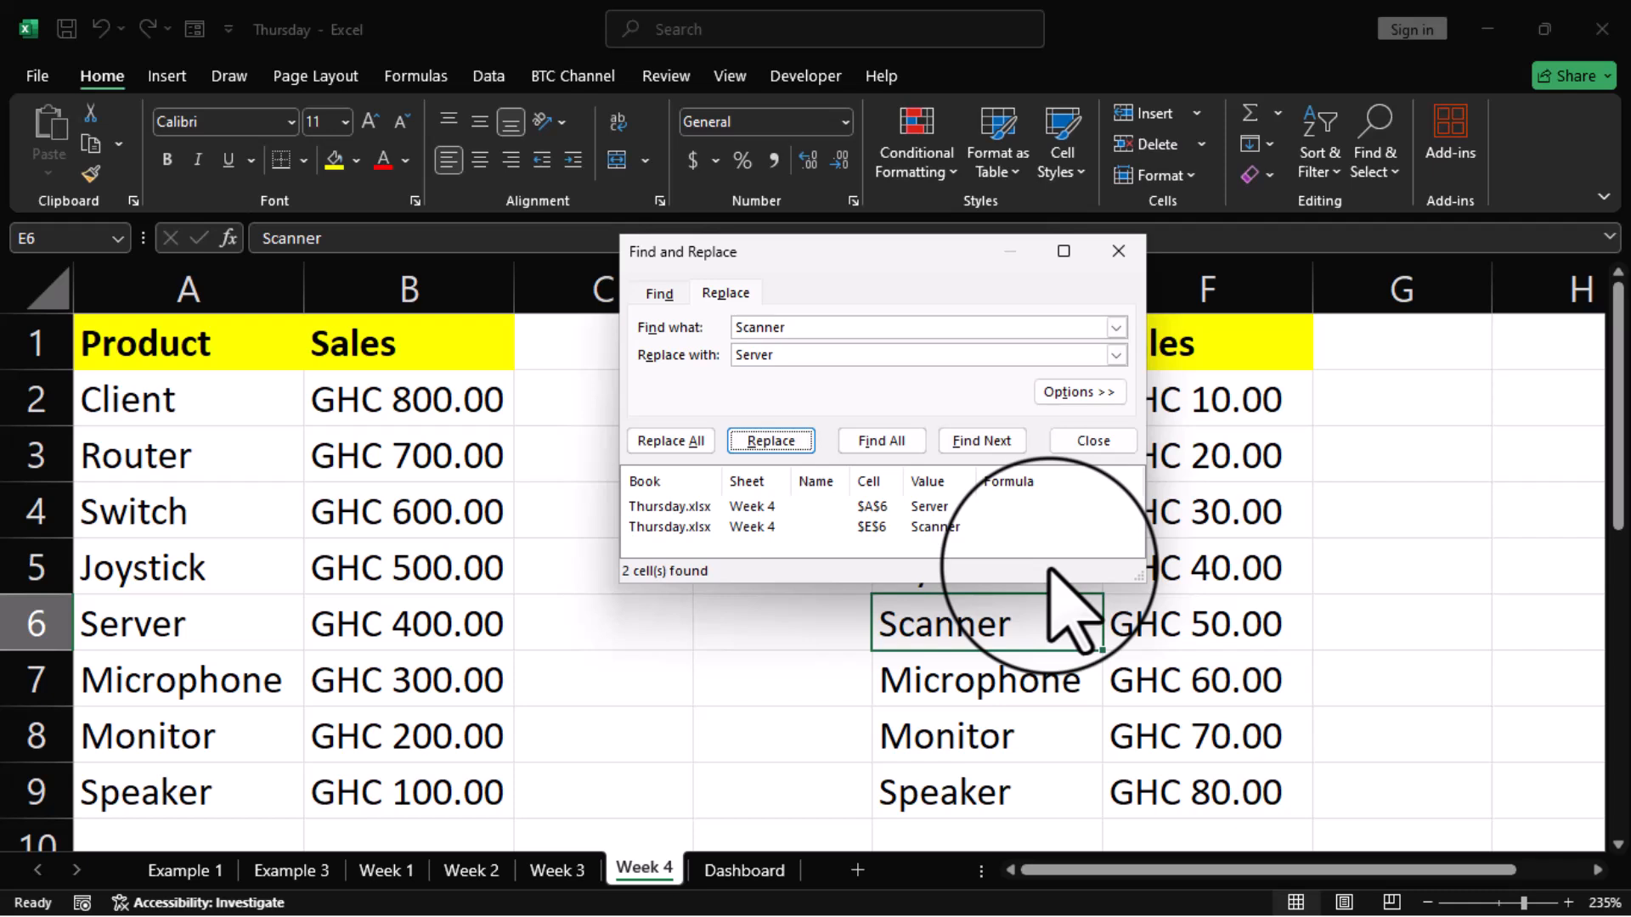
key("Return")
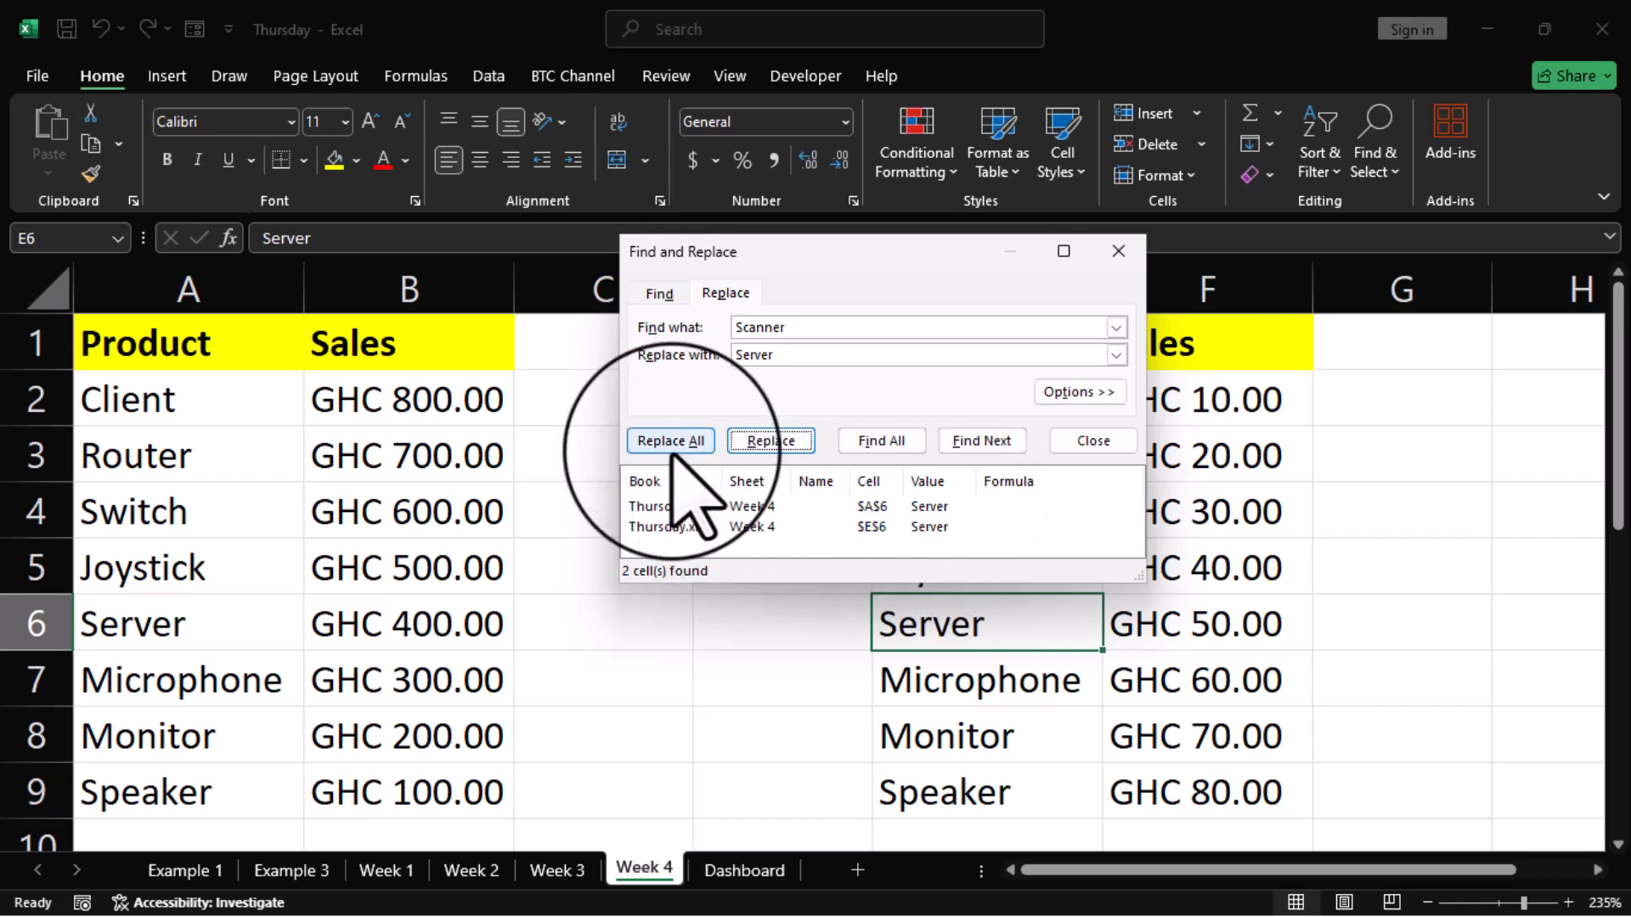
Replace every "Speaker" with "Clock" in both tables at once and close the Find and Replace dialog
left_click(824, 329)
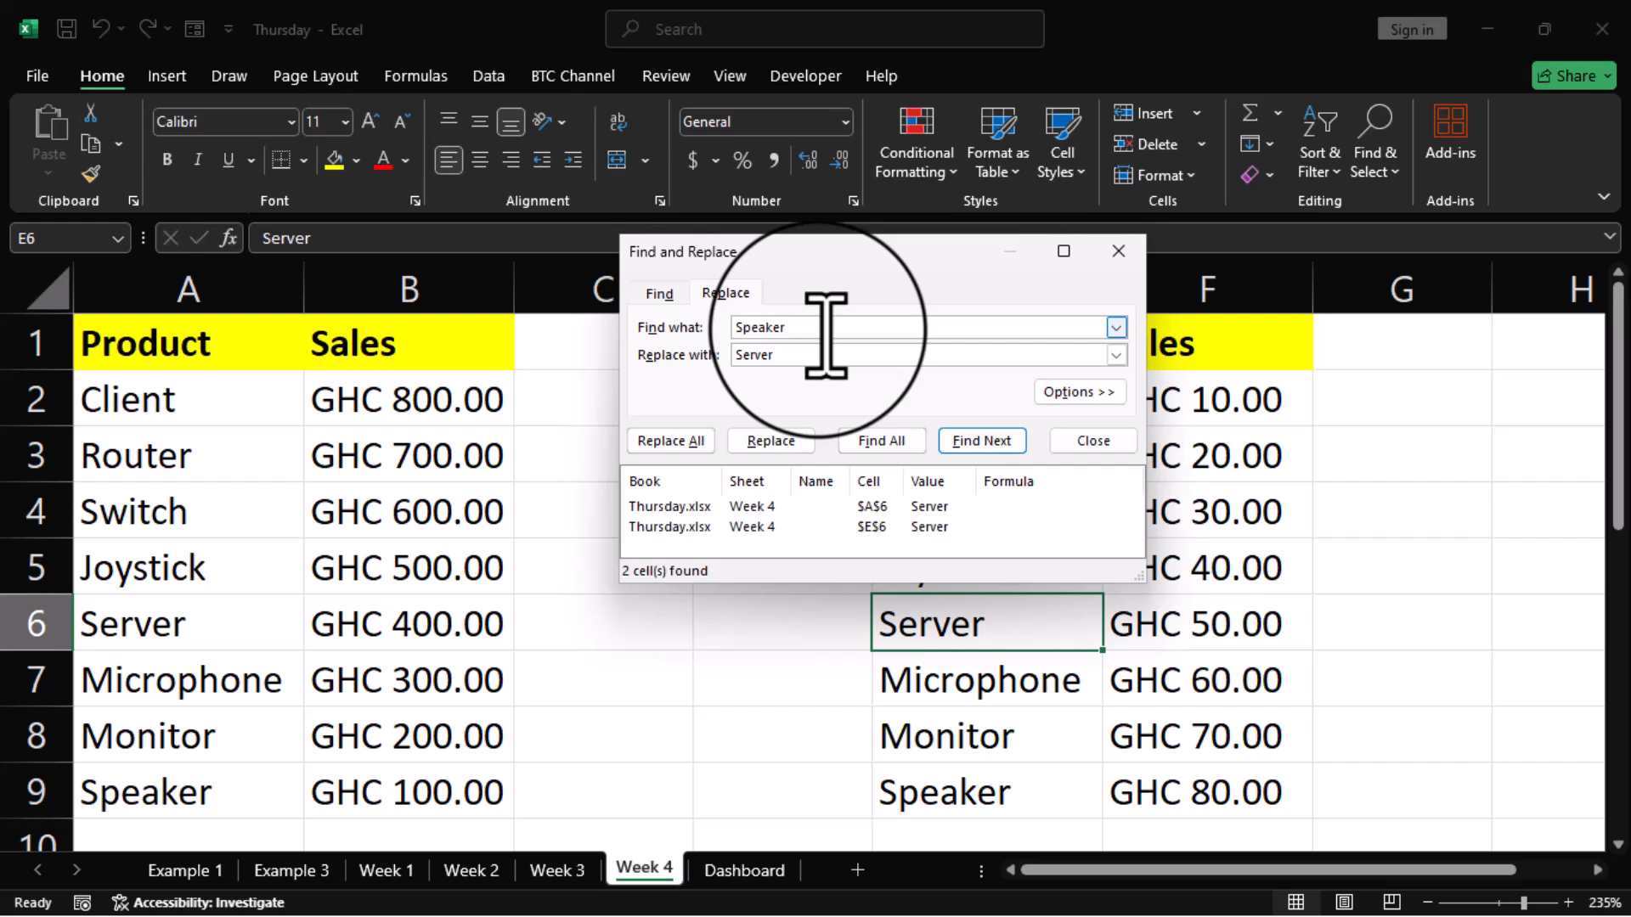
key("Tab")
type("Clock")
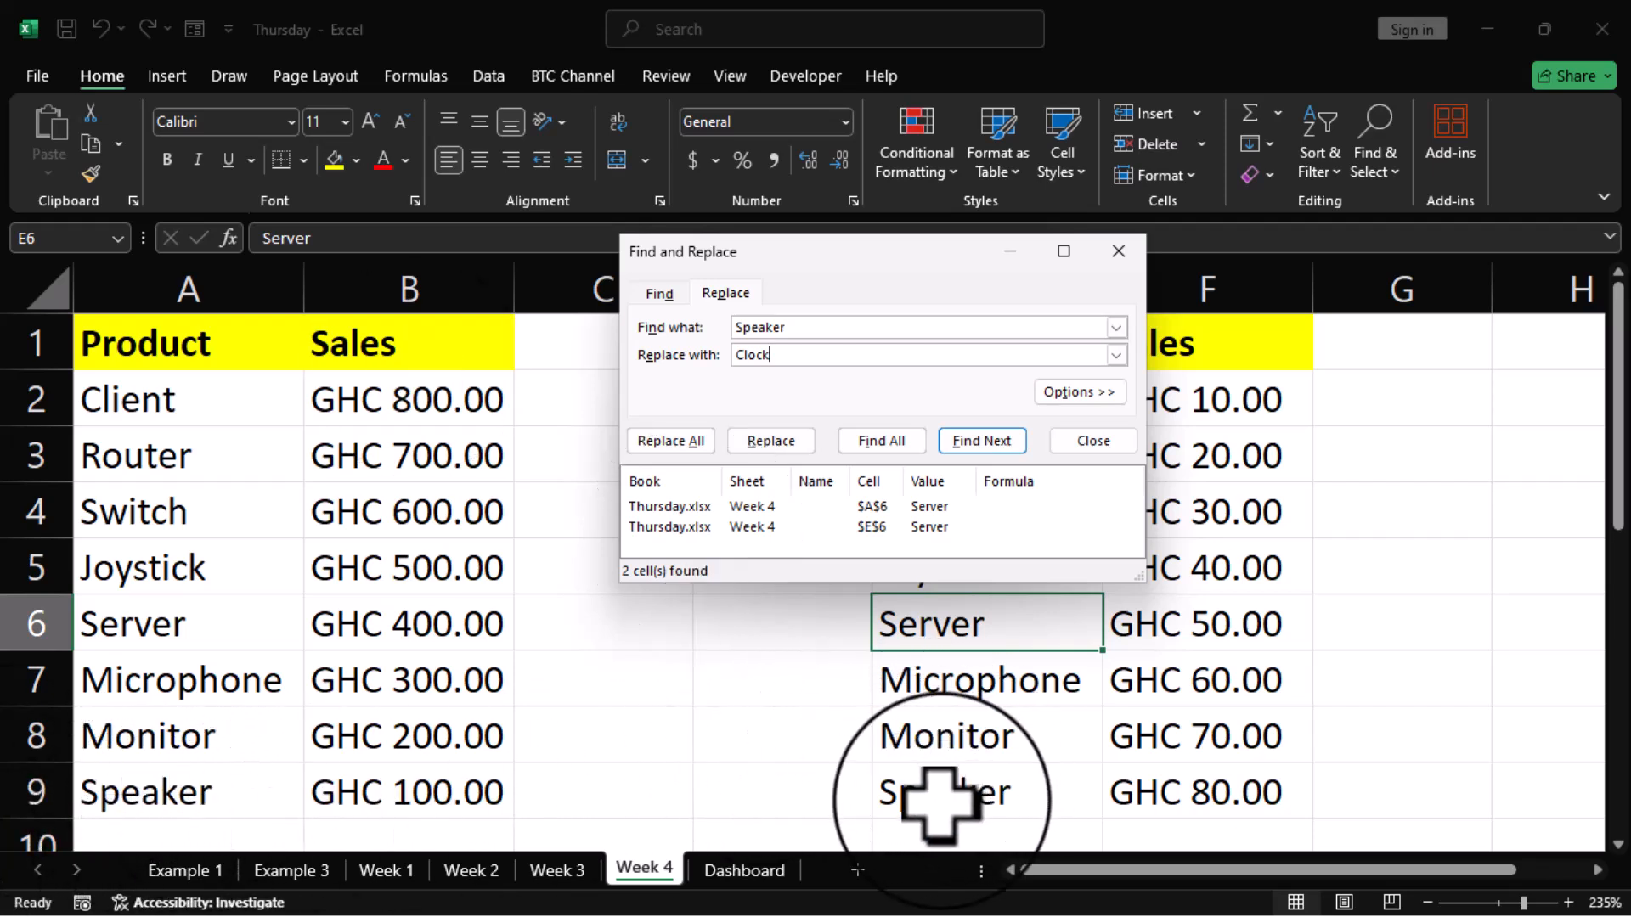
key("alt+i")
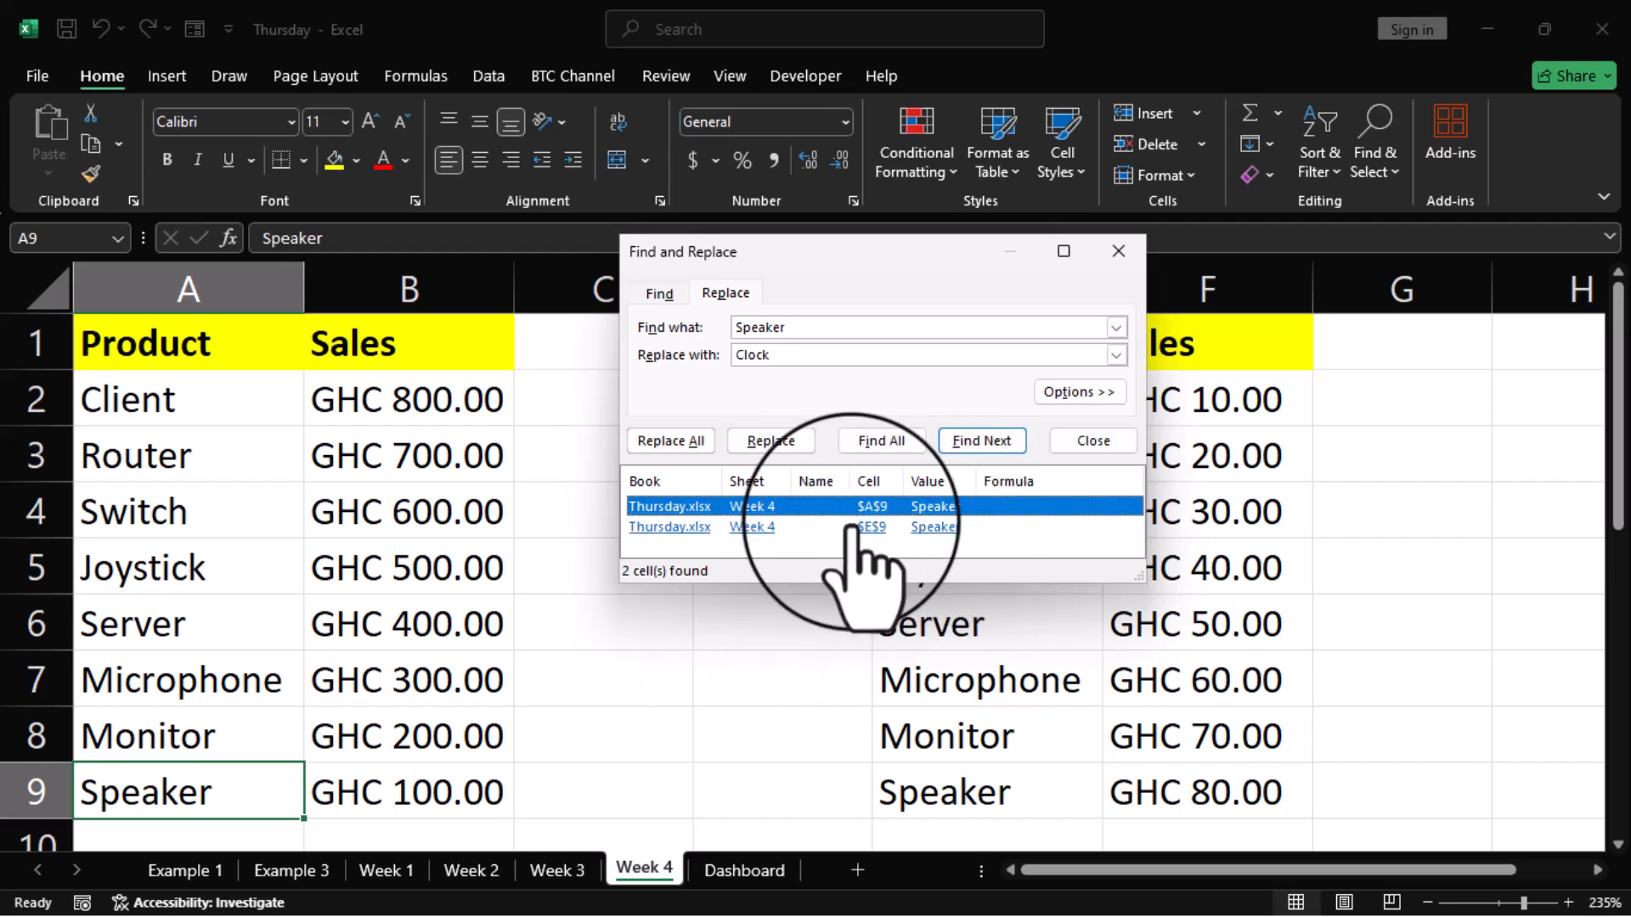
key("alt+a")
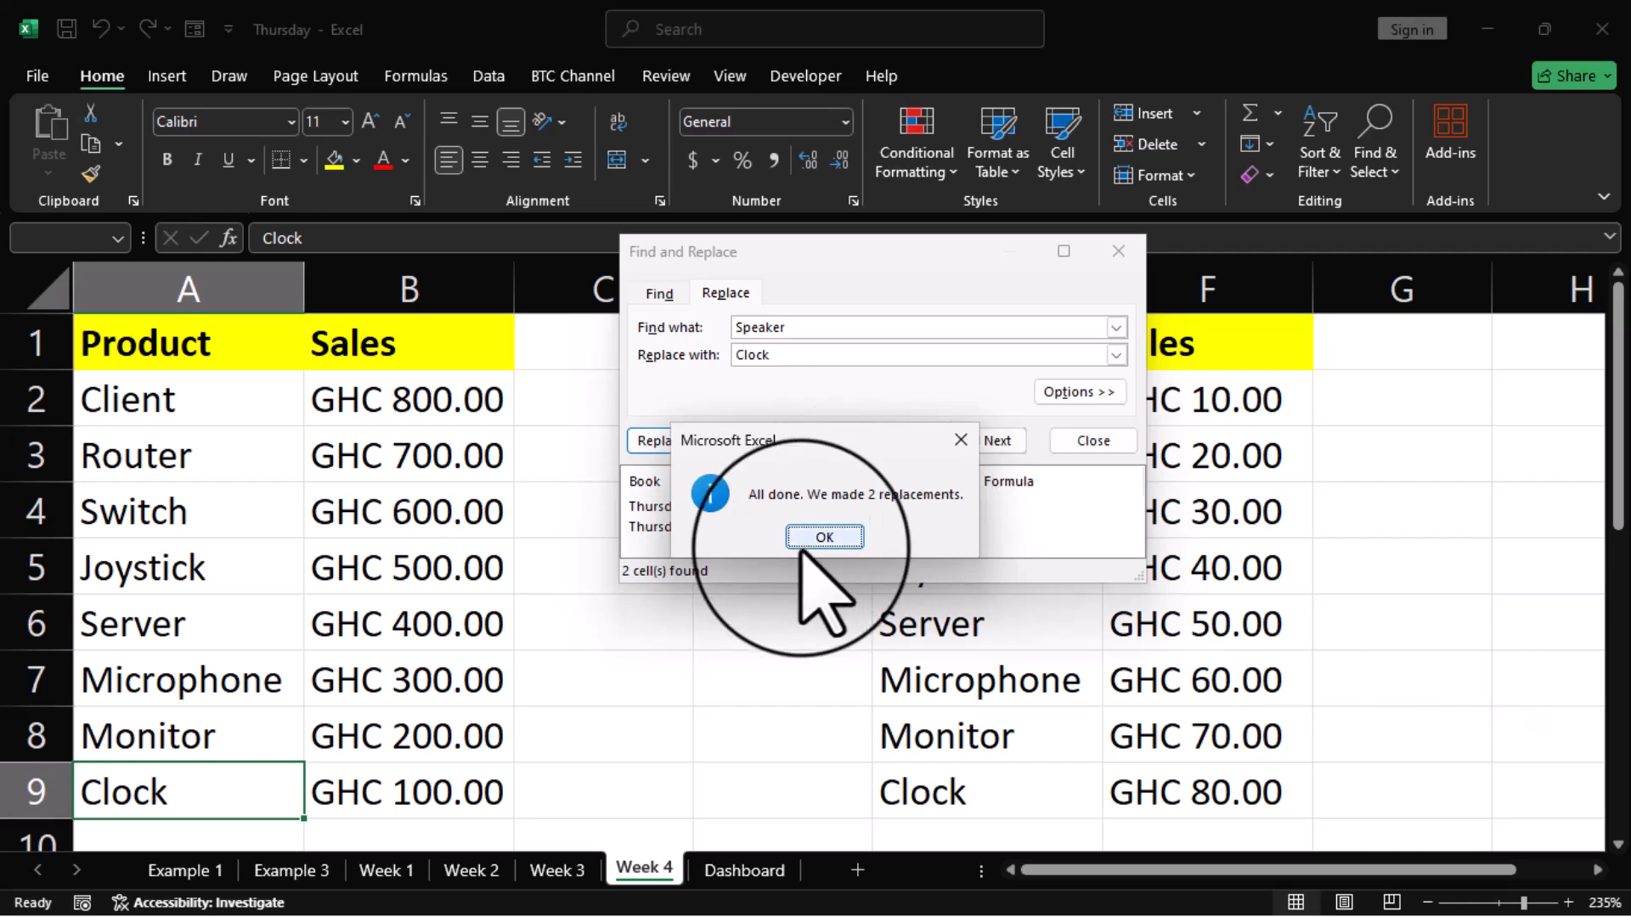
left_click(805, 541)
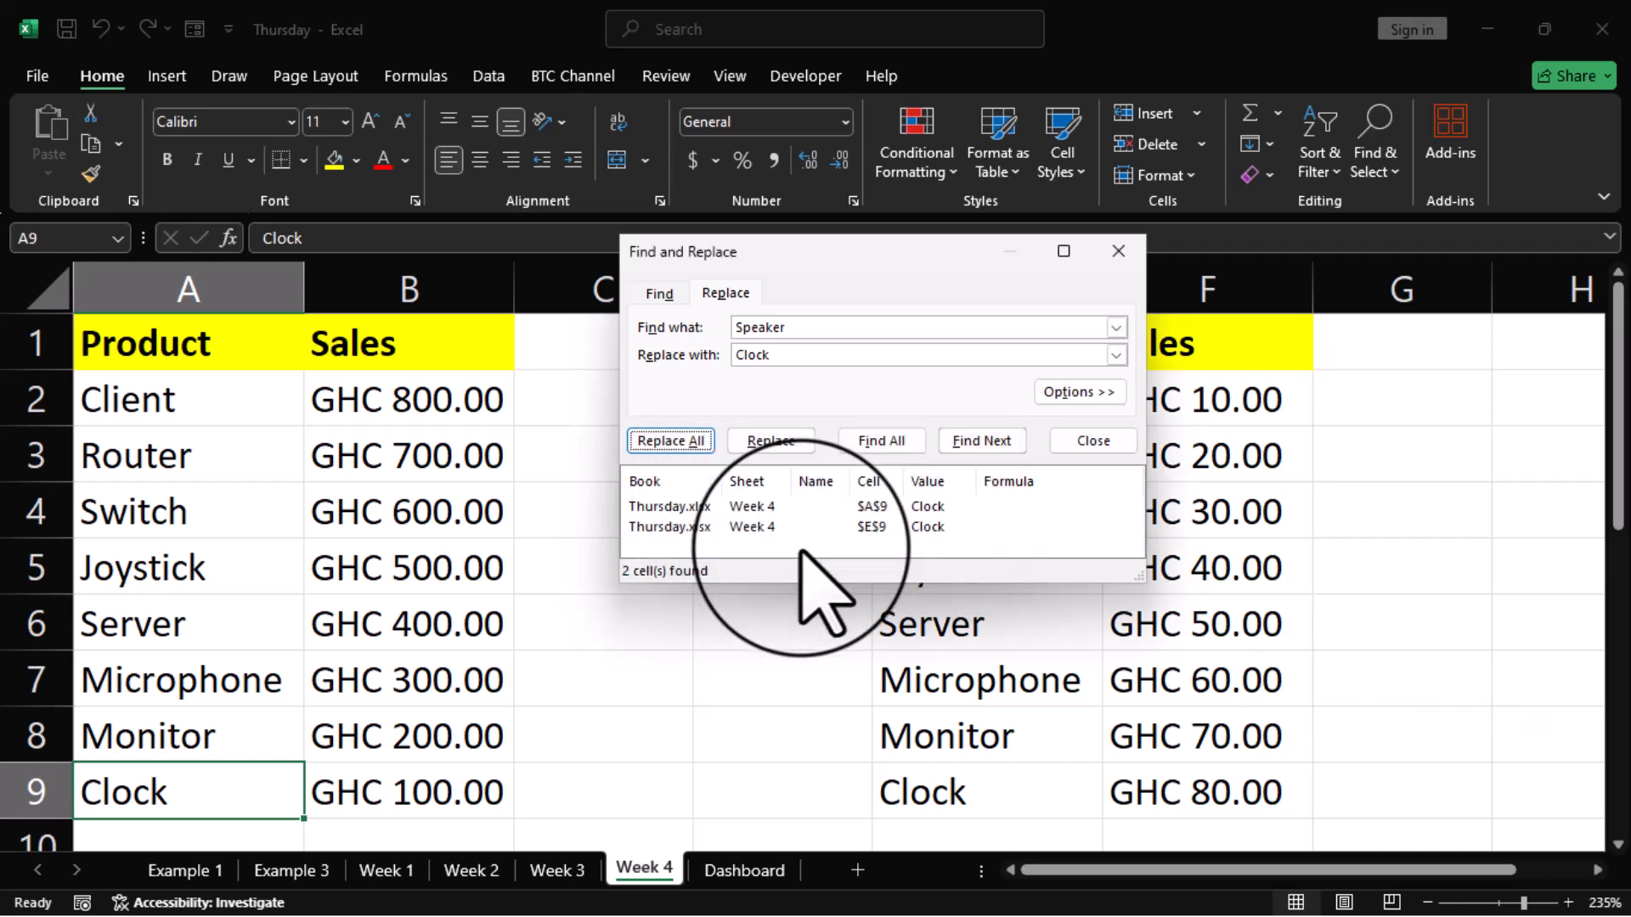
key("Escape")
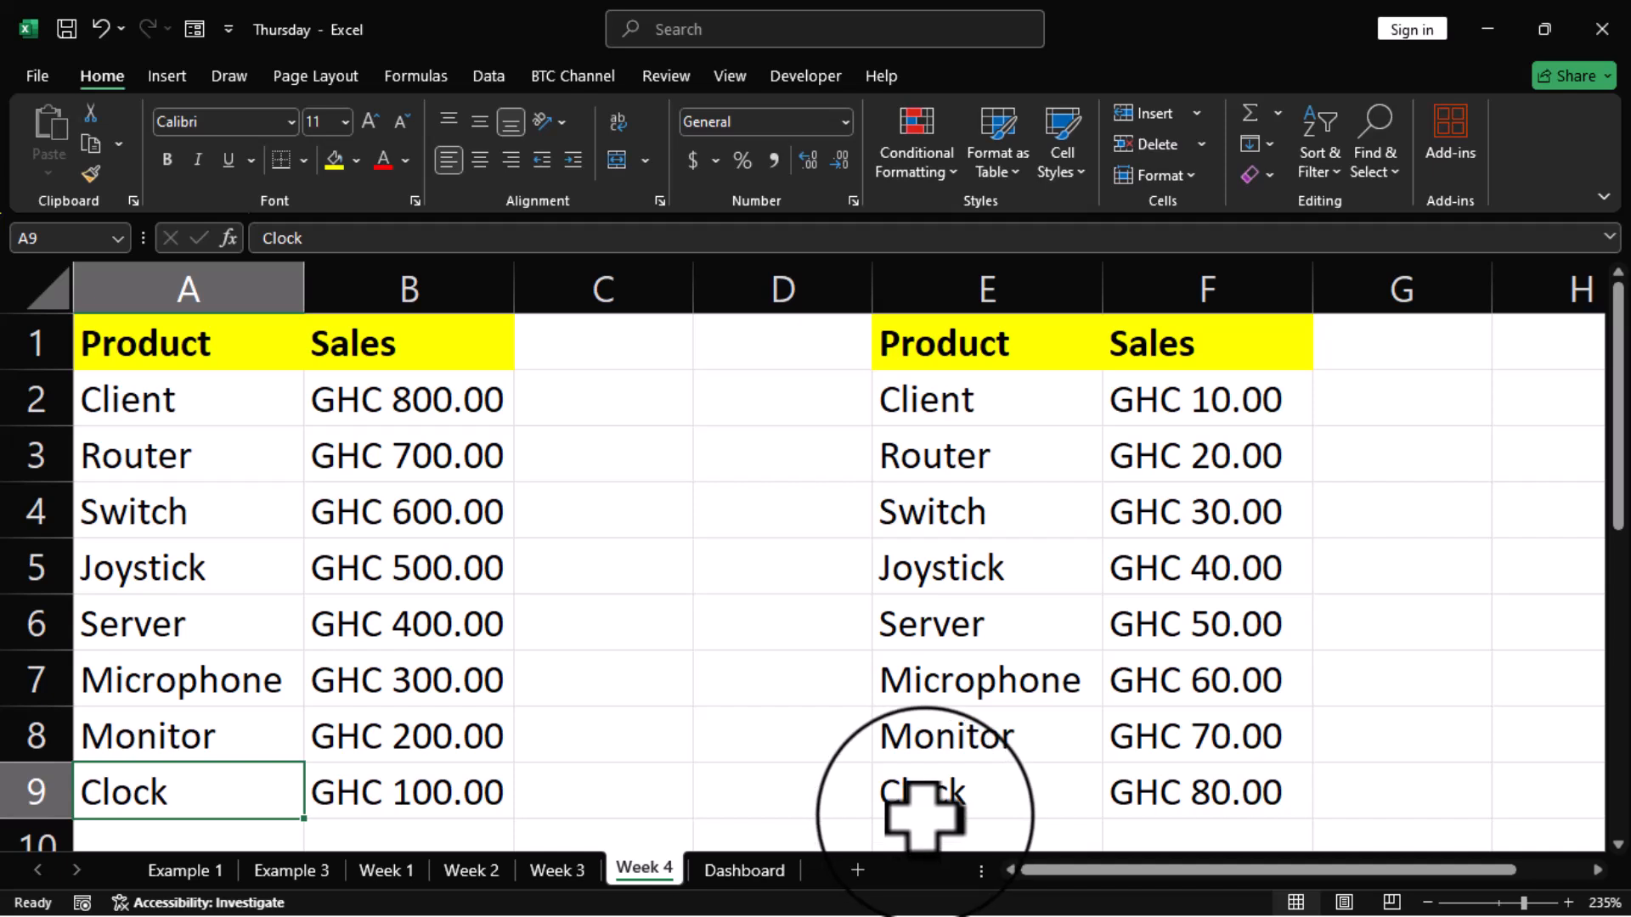
Overwrite "Microphone" in E7 with "Watch" directly in the second table and make A7 the active cell
left_click(958, 686)
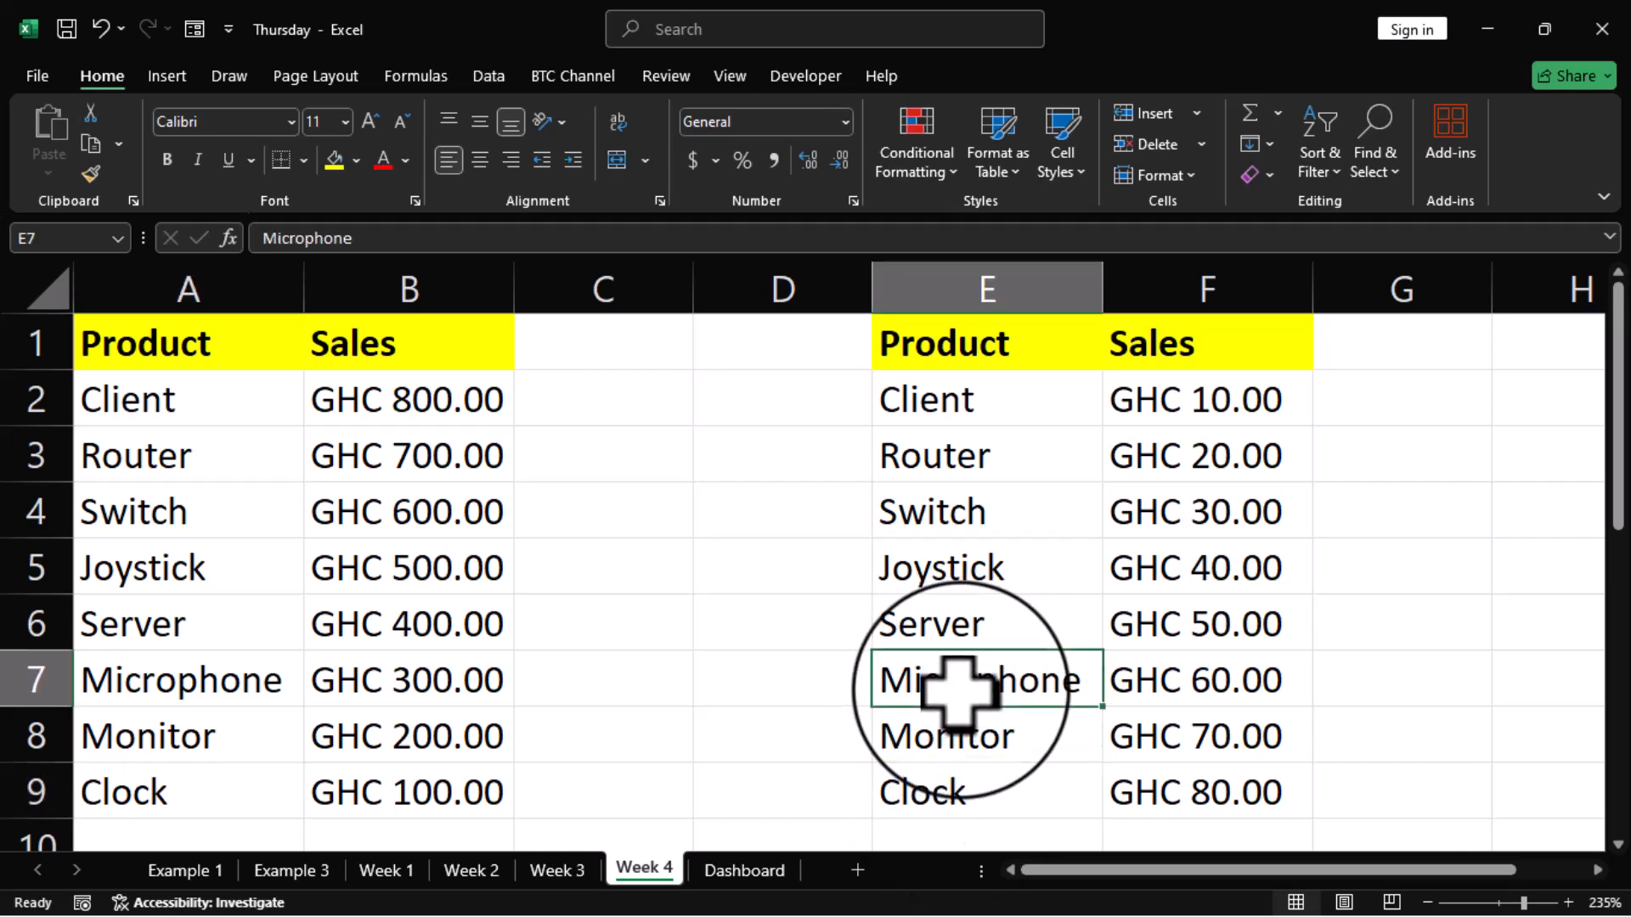
type("dndn")
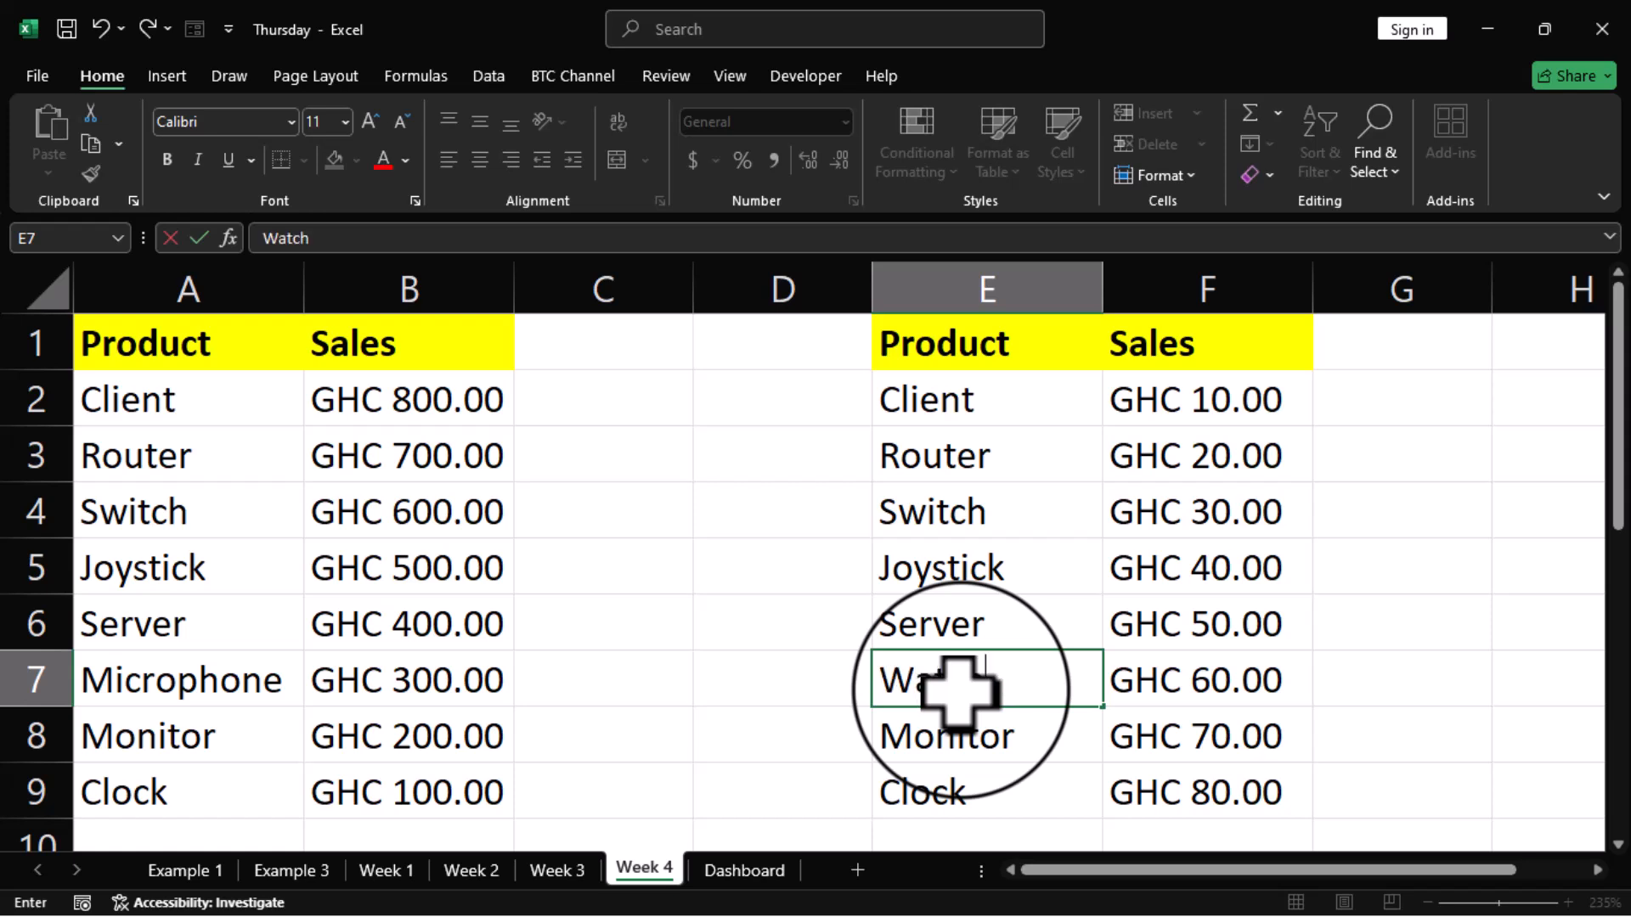
left_click(161, 688)
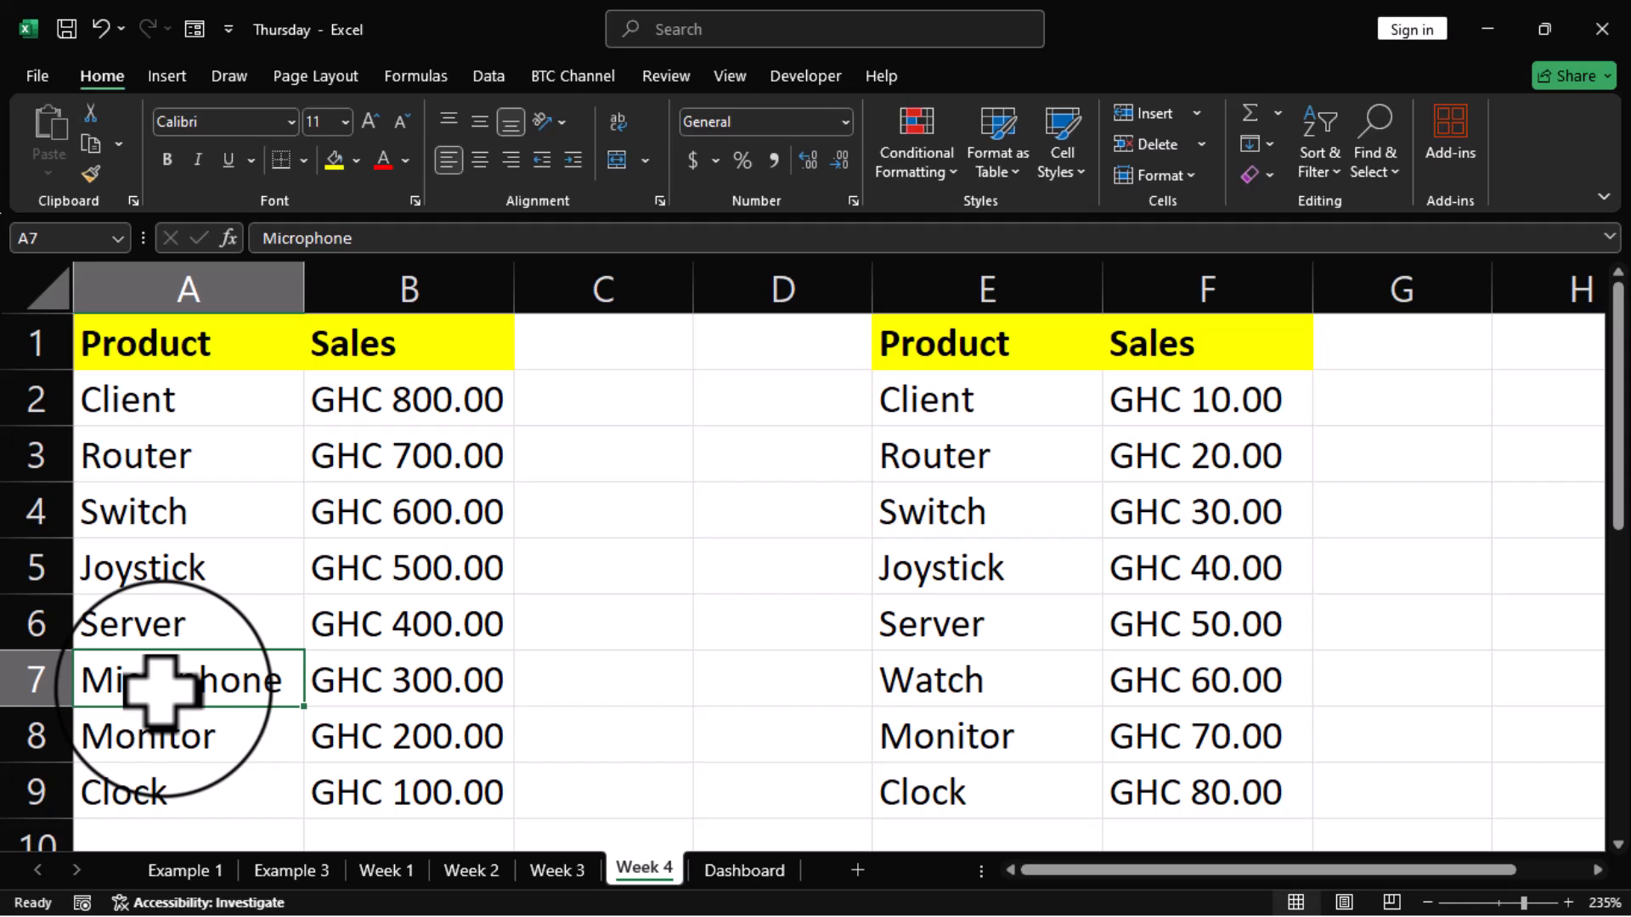
Overwrite "Microphone" in A7 of the first table with "Wacth" and keep A7 as the active cell
type("Wacth")
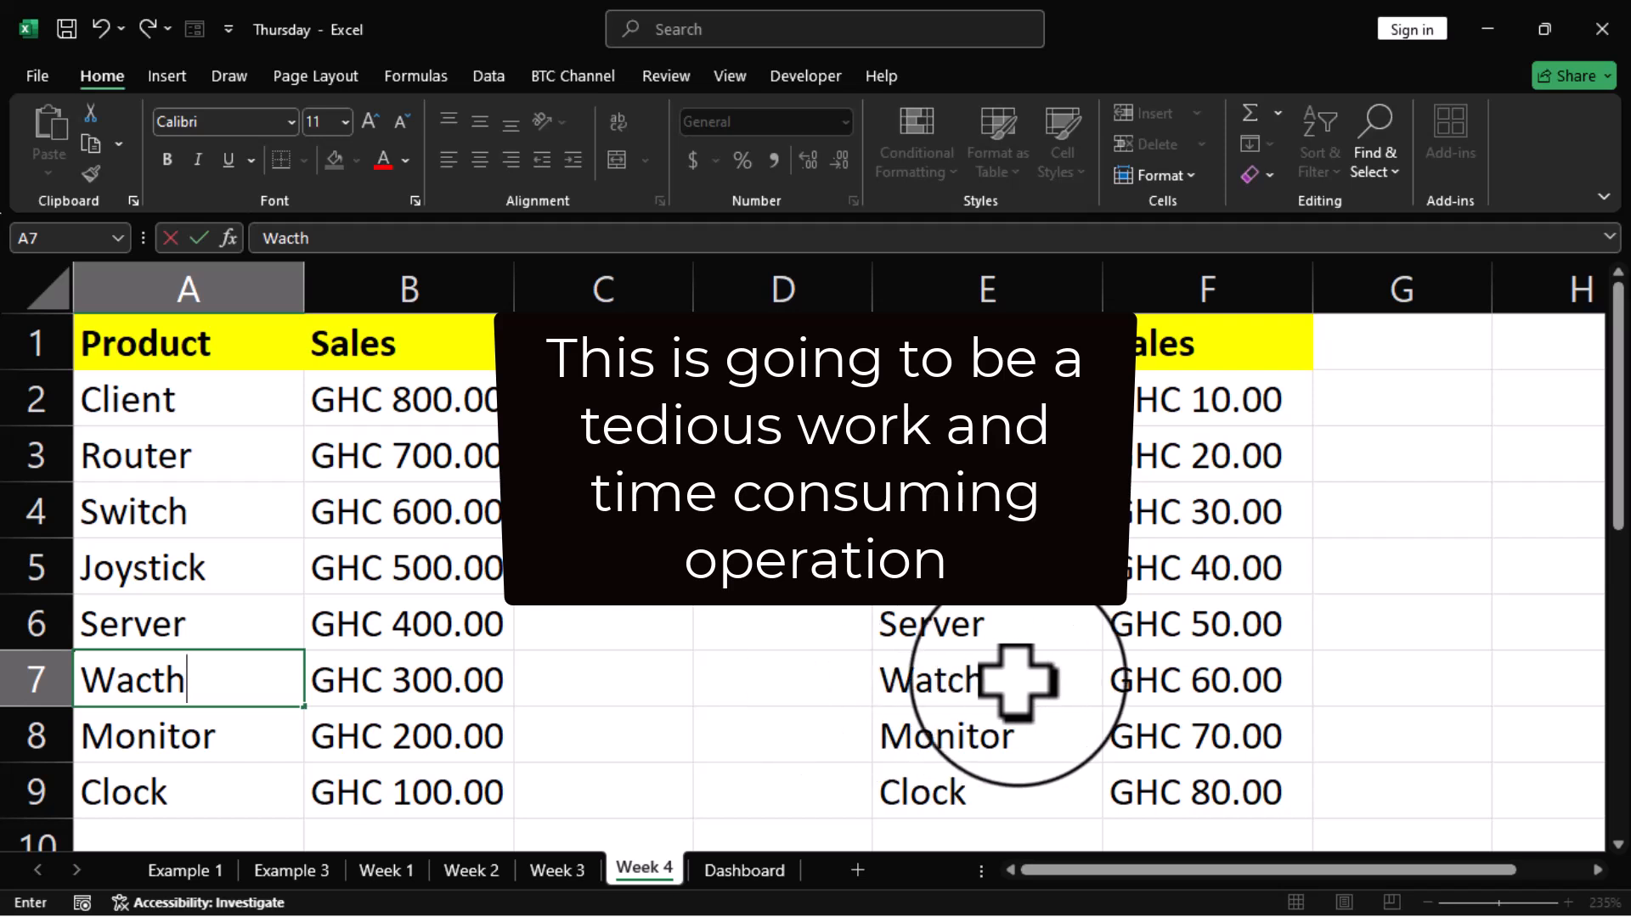
left_click(969, 679)
left_click(246, 681)
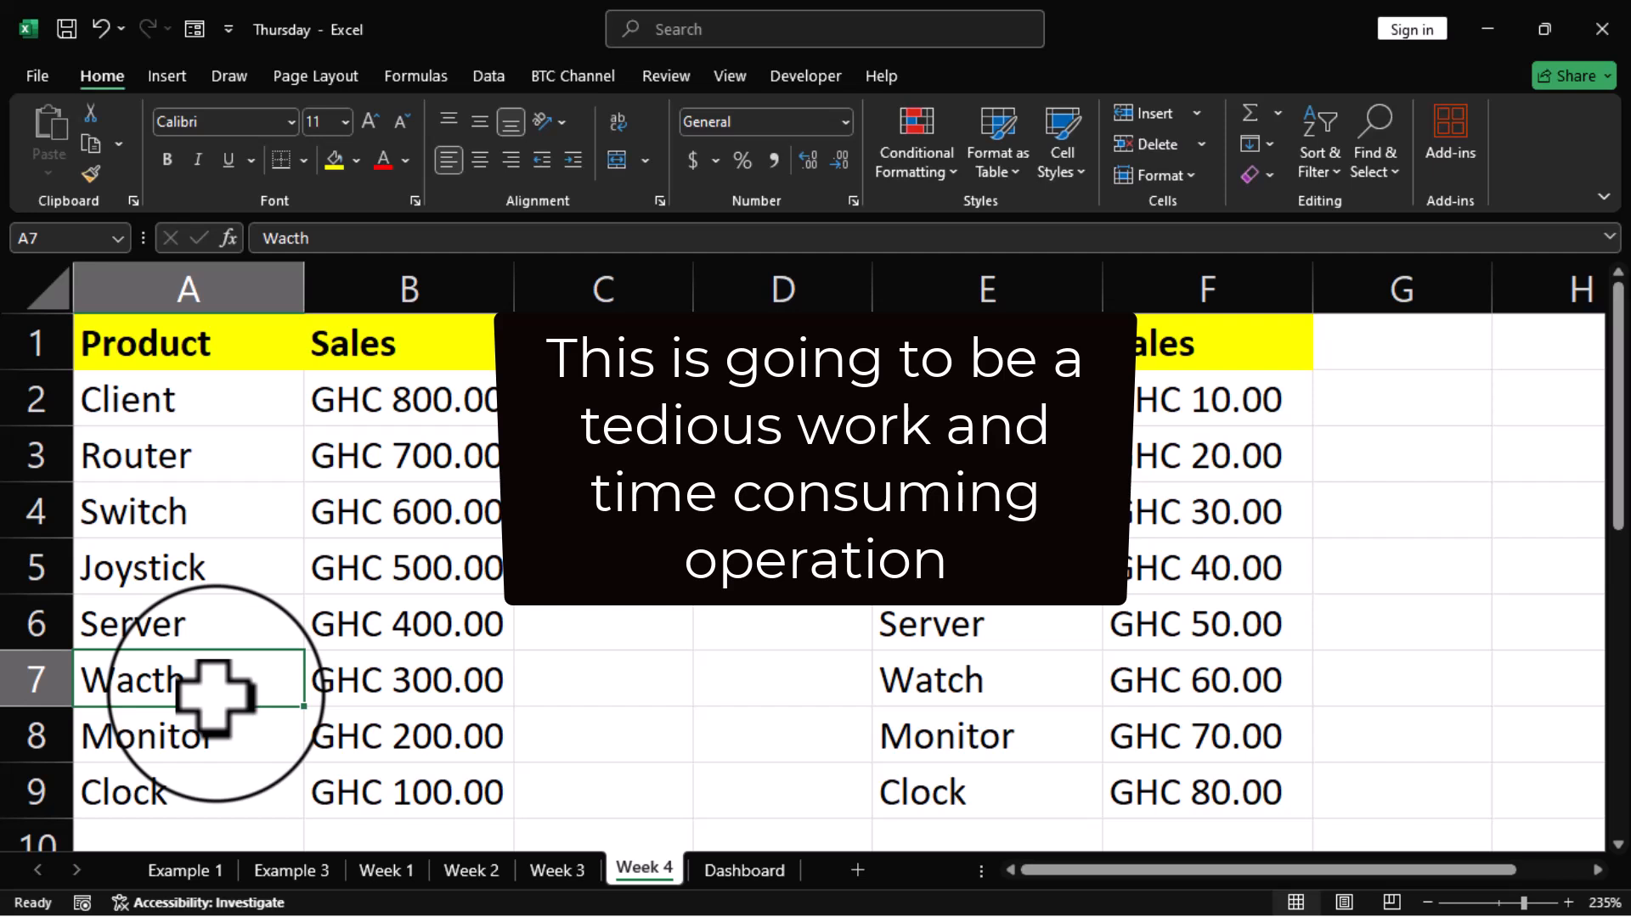
Open Find and Replace for replacing and review the recent entries for both the search term and the replacement
key("ctrl+h")
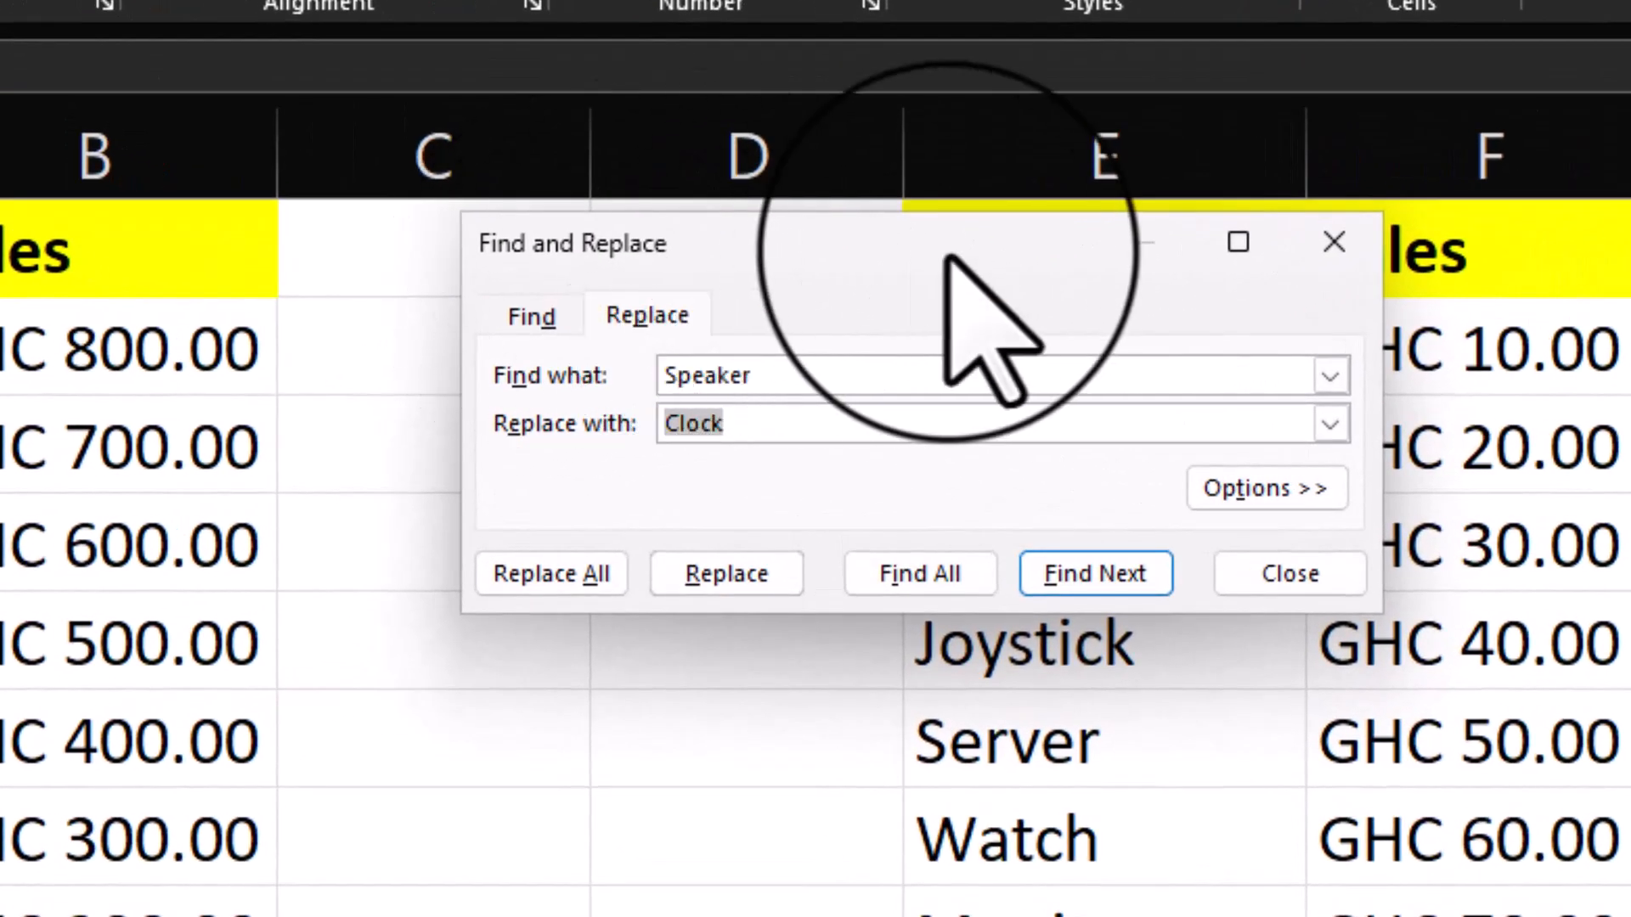
left_click(1325, 374)
left_click(1327, 374)
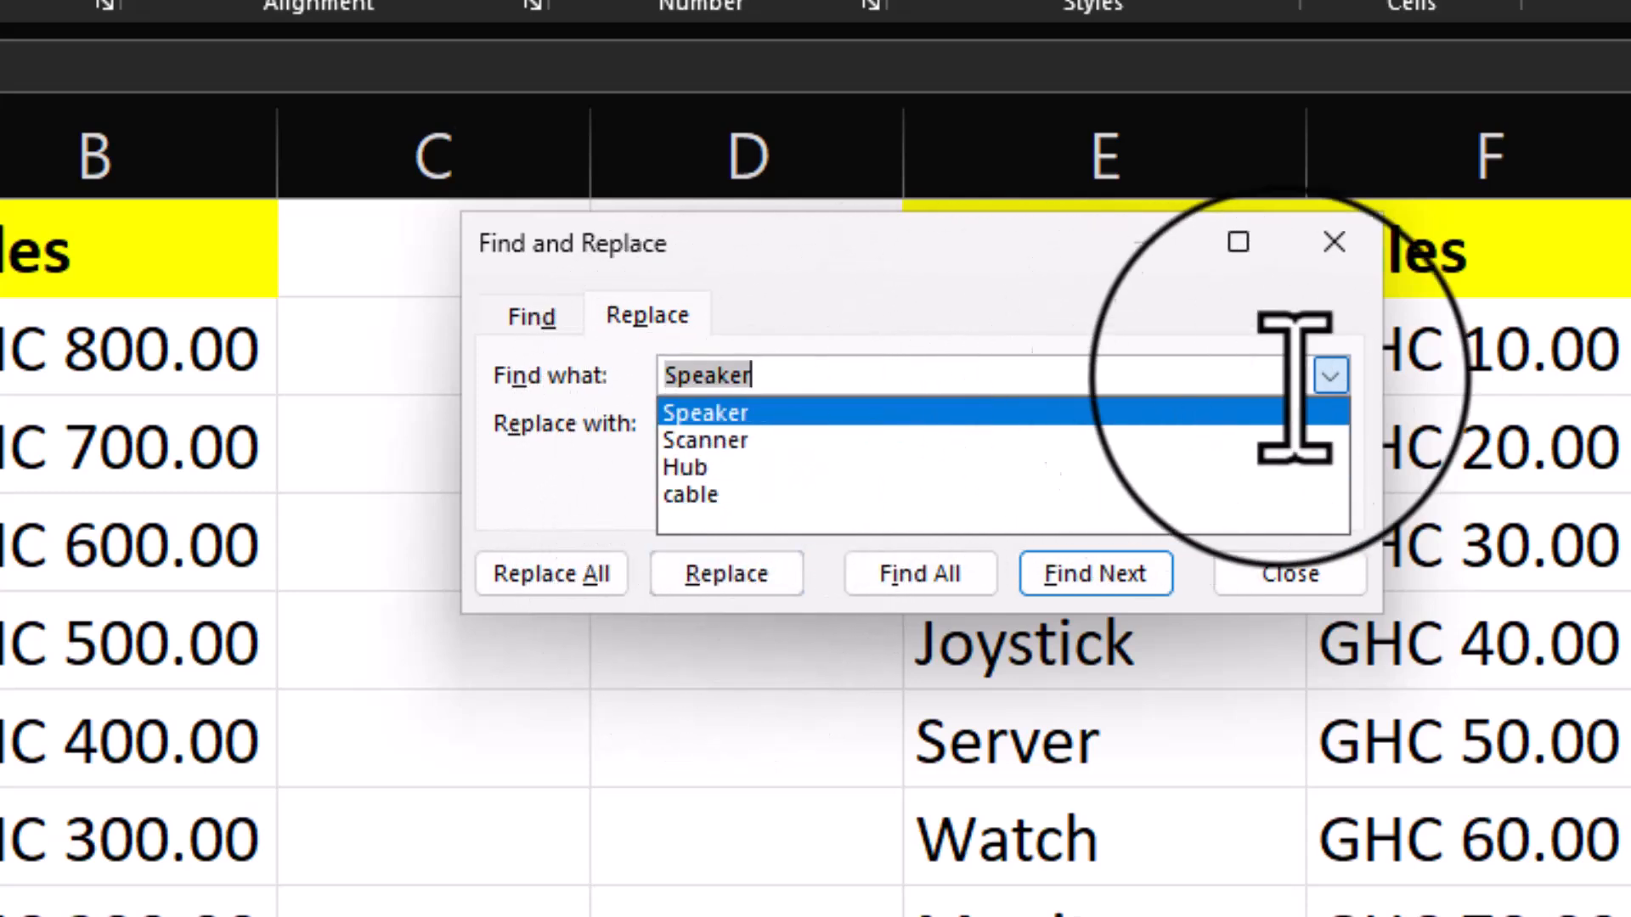
left_click(1329, 375)
left_click(1330, 423)
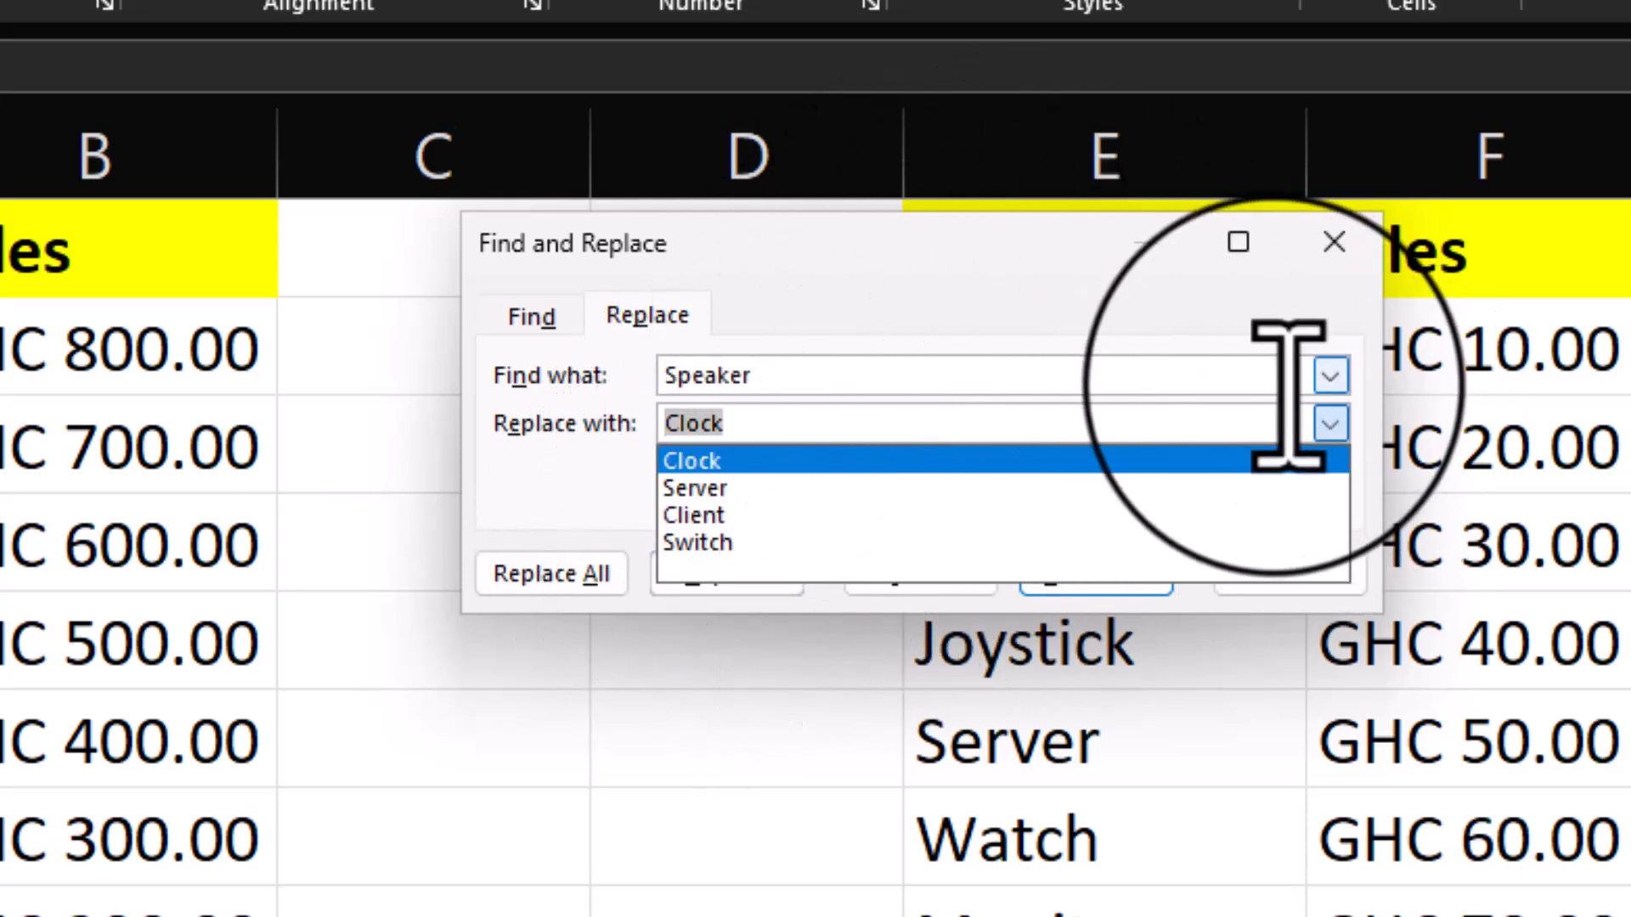
left_click(1330, 421)
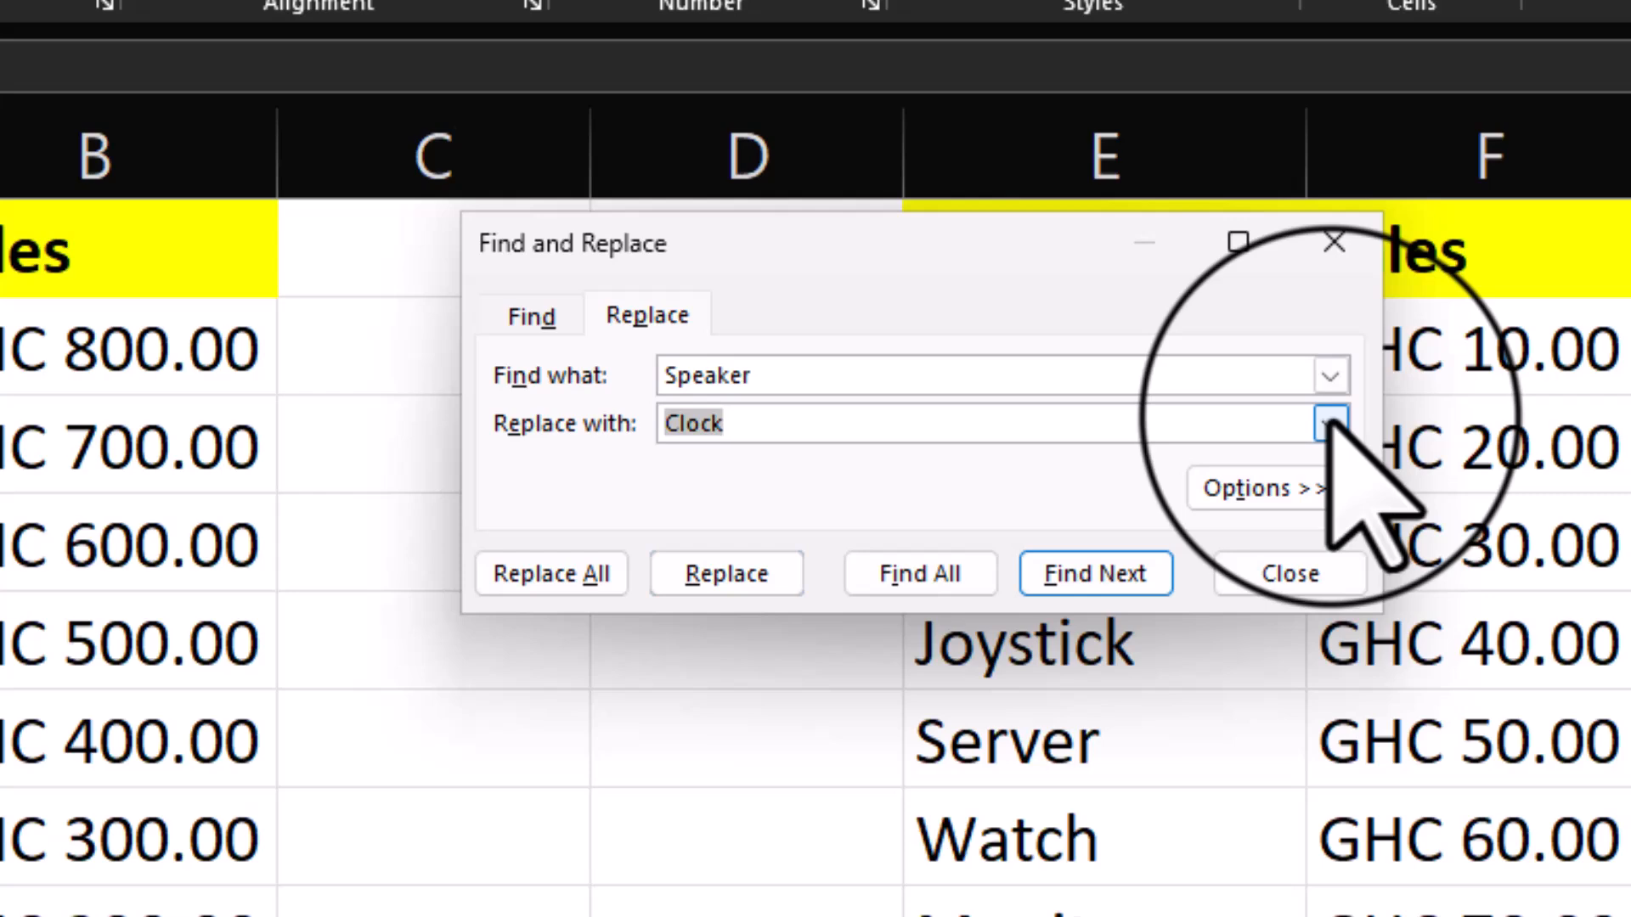
Move the Find and Replace dialog clear of the second table's Sales column and expand its additional options
left_click_drag(971, 245, 807, 219)
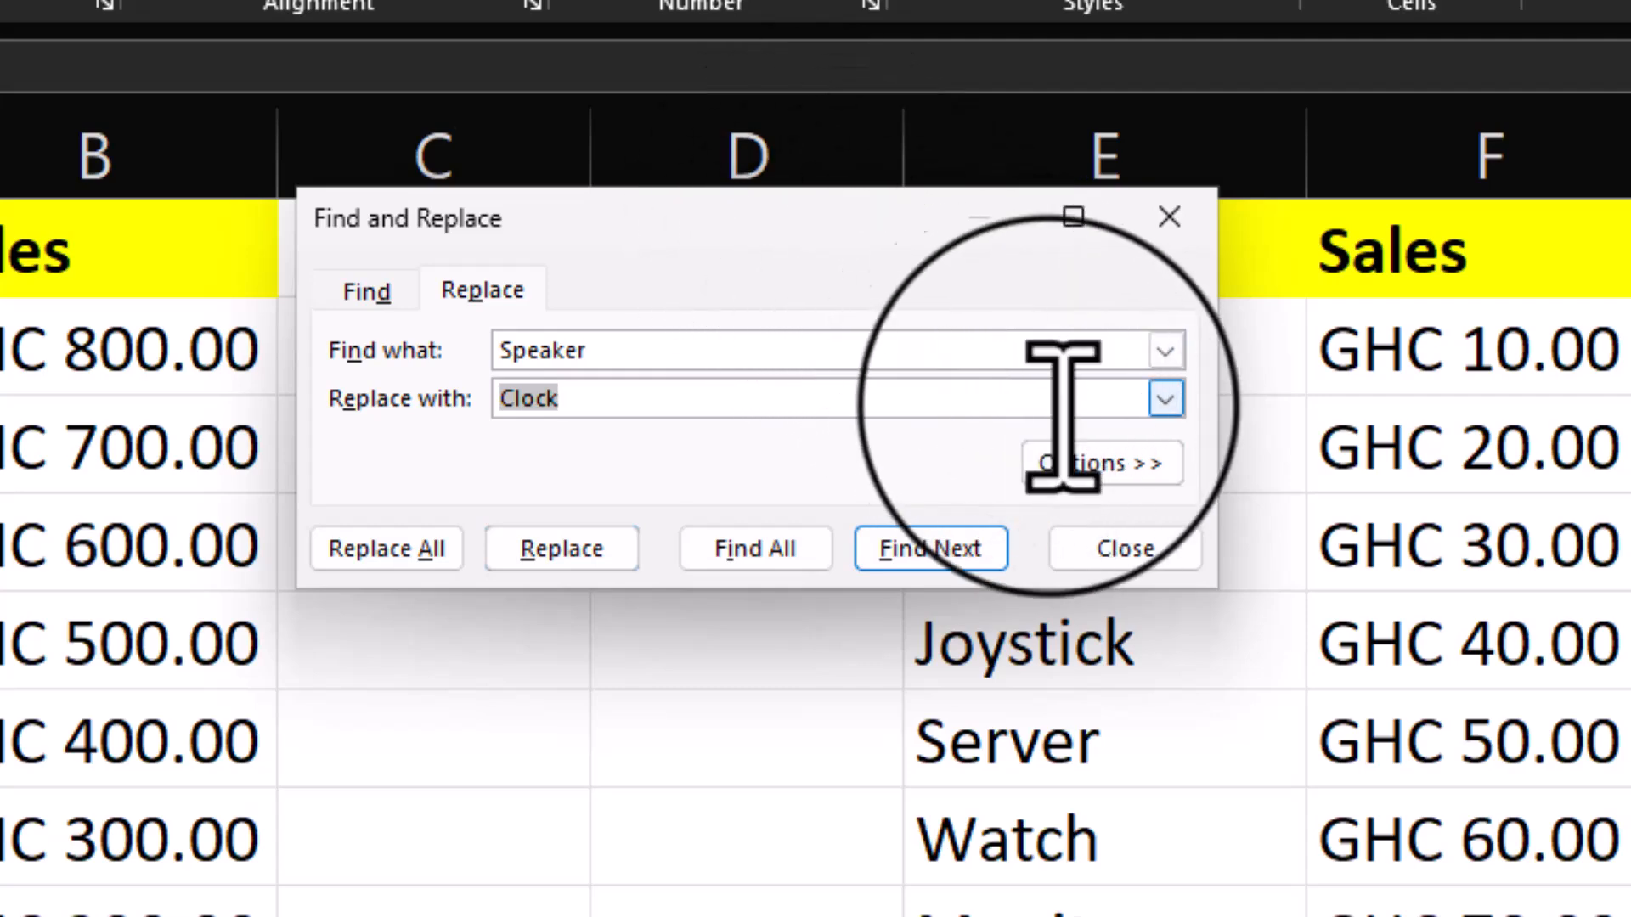
left_click(1070, 465)
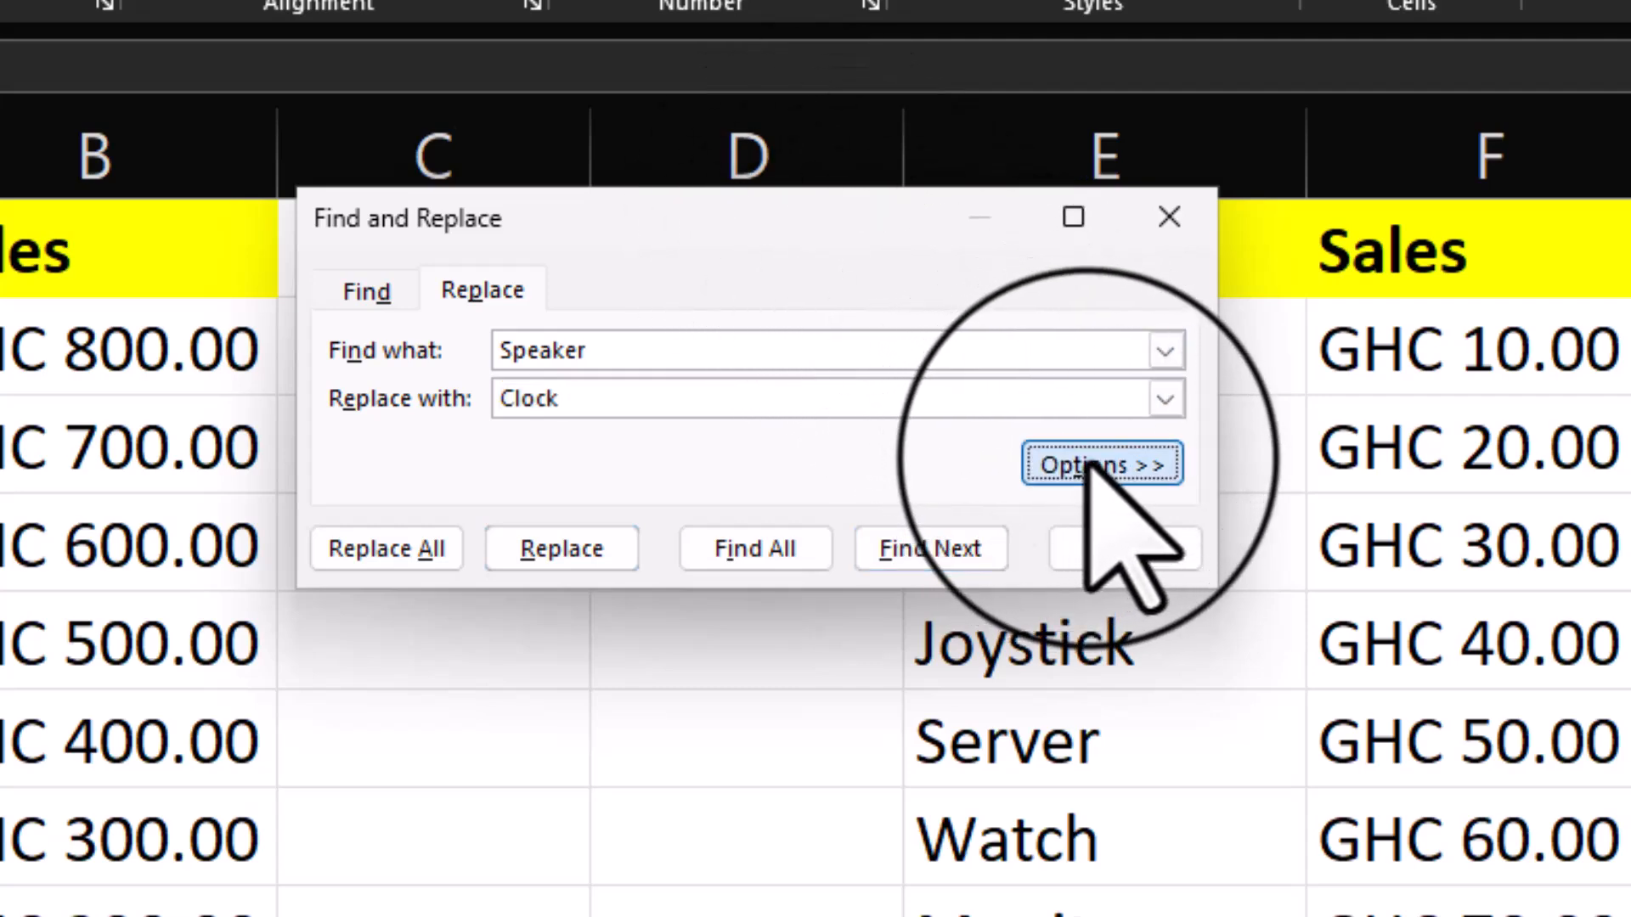